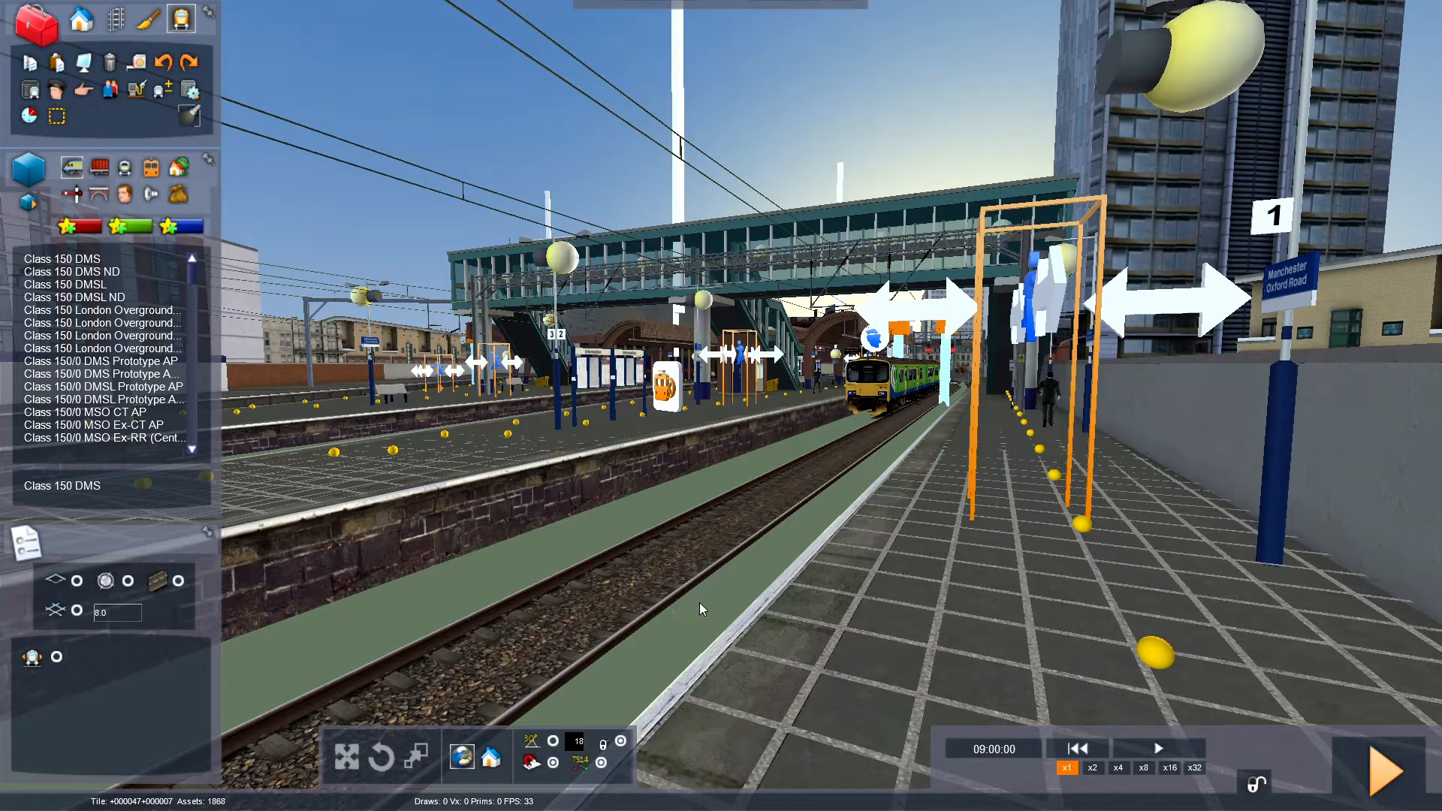
# Choose the Cinematic Camera from the Miscellaneous list and fly the view down to the street.
pyautogui.click(179, 200)
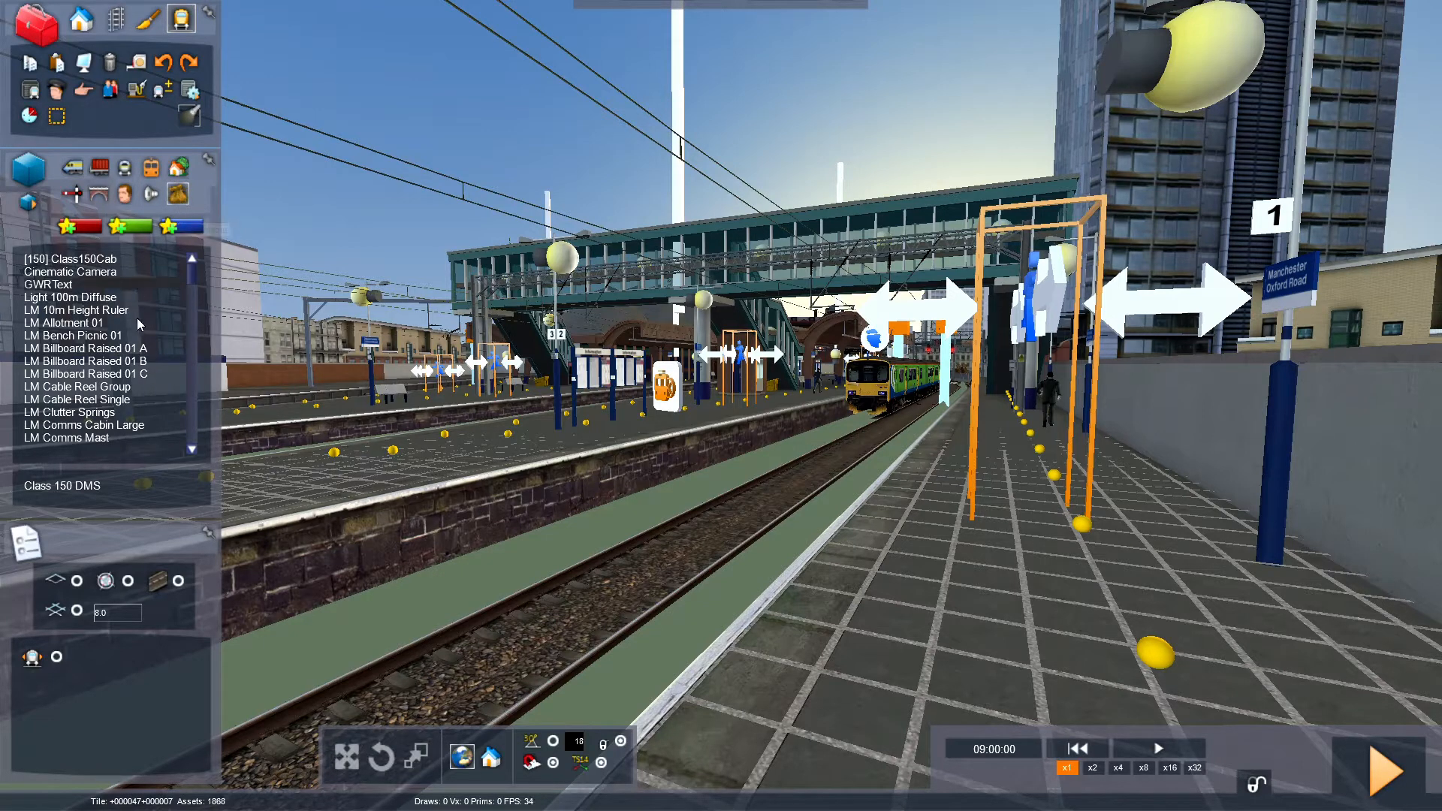
pyautogui.click(137, 271)
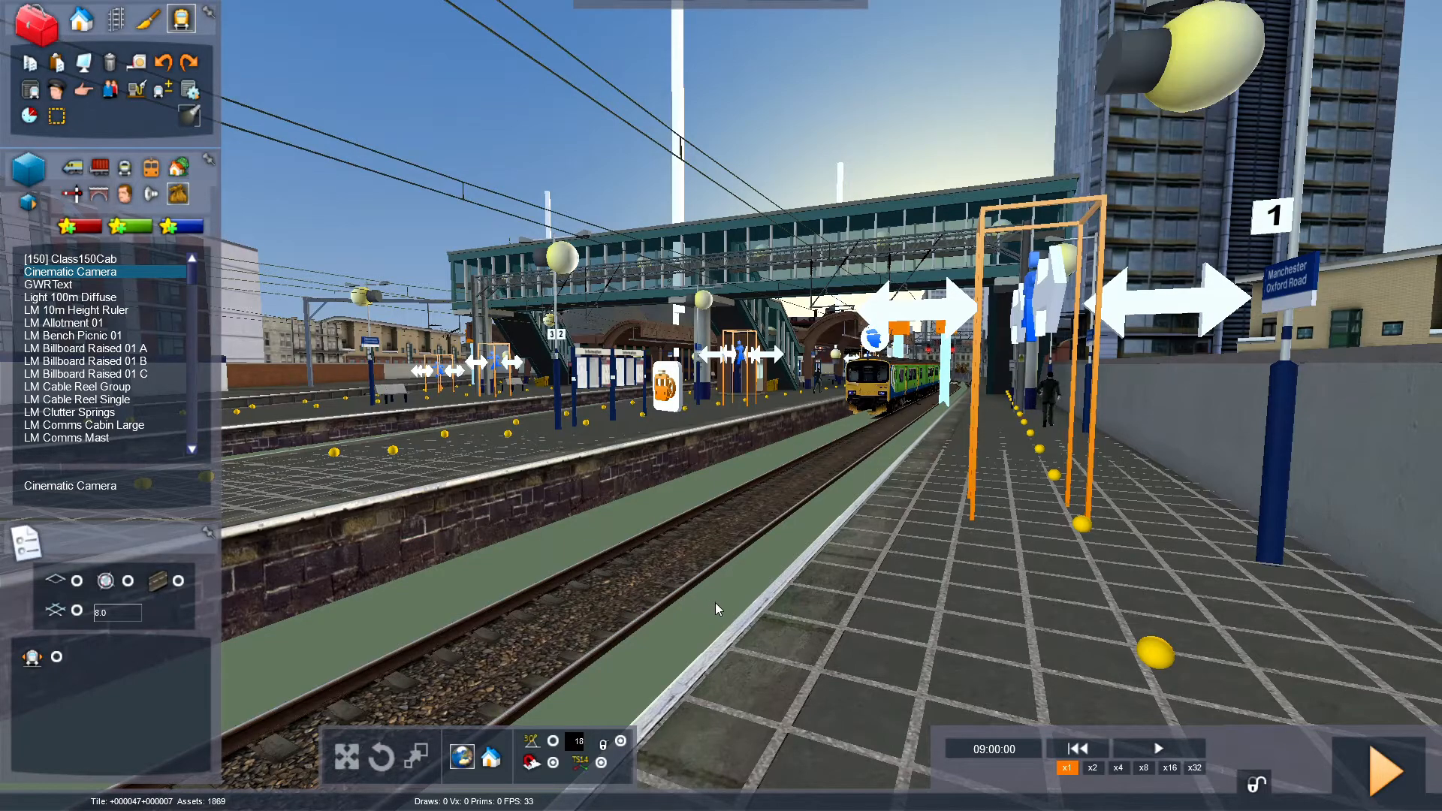
pyautogui.moveTo(716, 603); pyautogui.dragTo(788, 451, button='right')
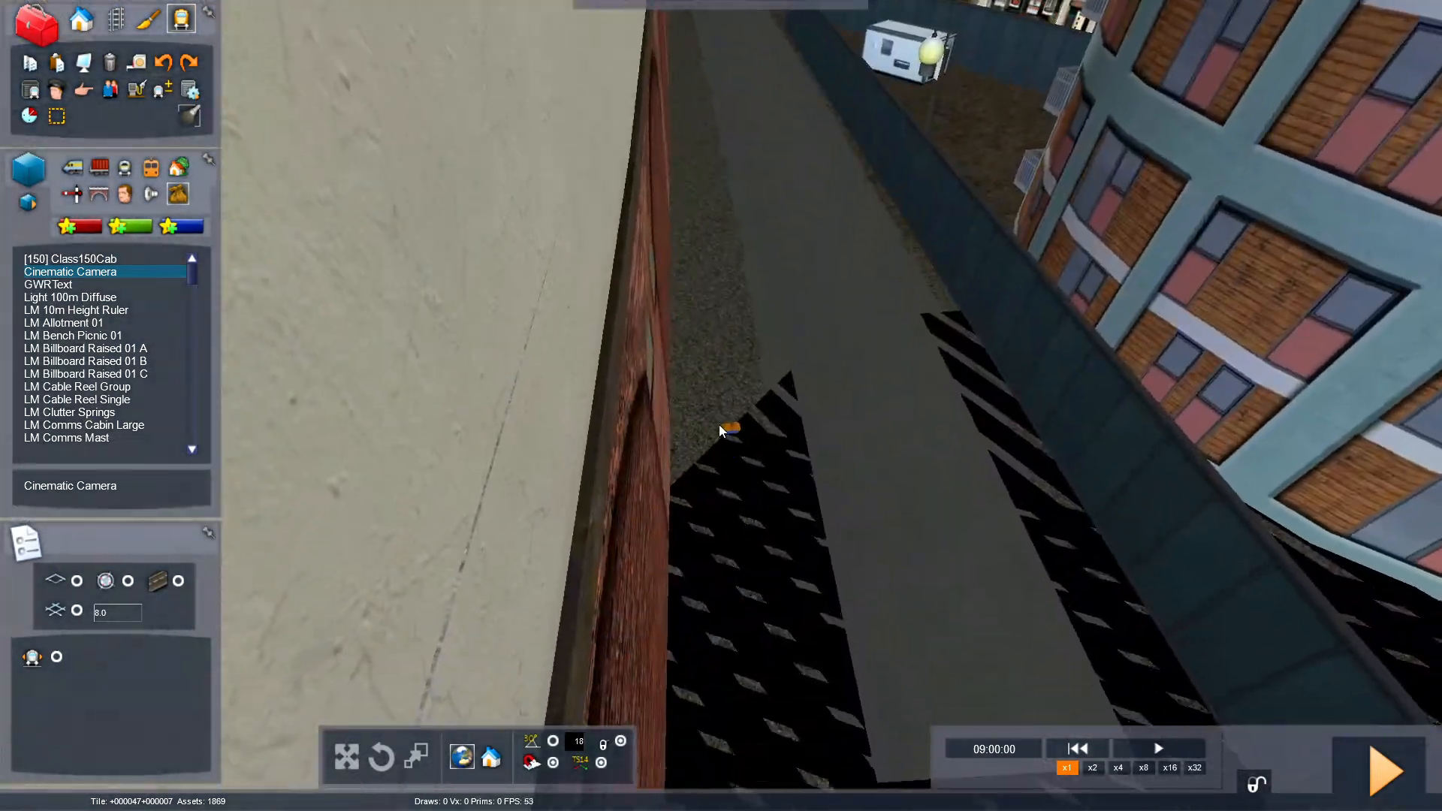
# Place the camera on the pavement by the brick wall, select it and look through it.
pyautogui.click(666, 404)
pyautogui.moveTo(722, 397); pyautogui.dragTo(793, 539, button='right')
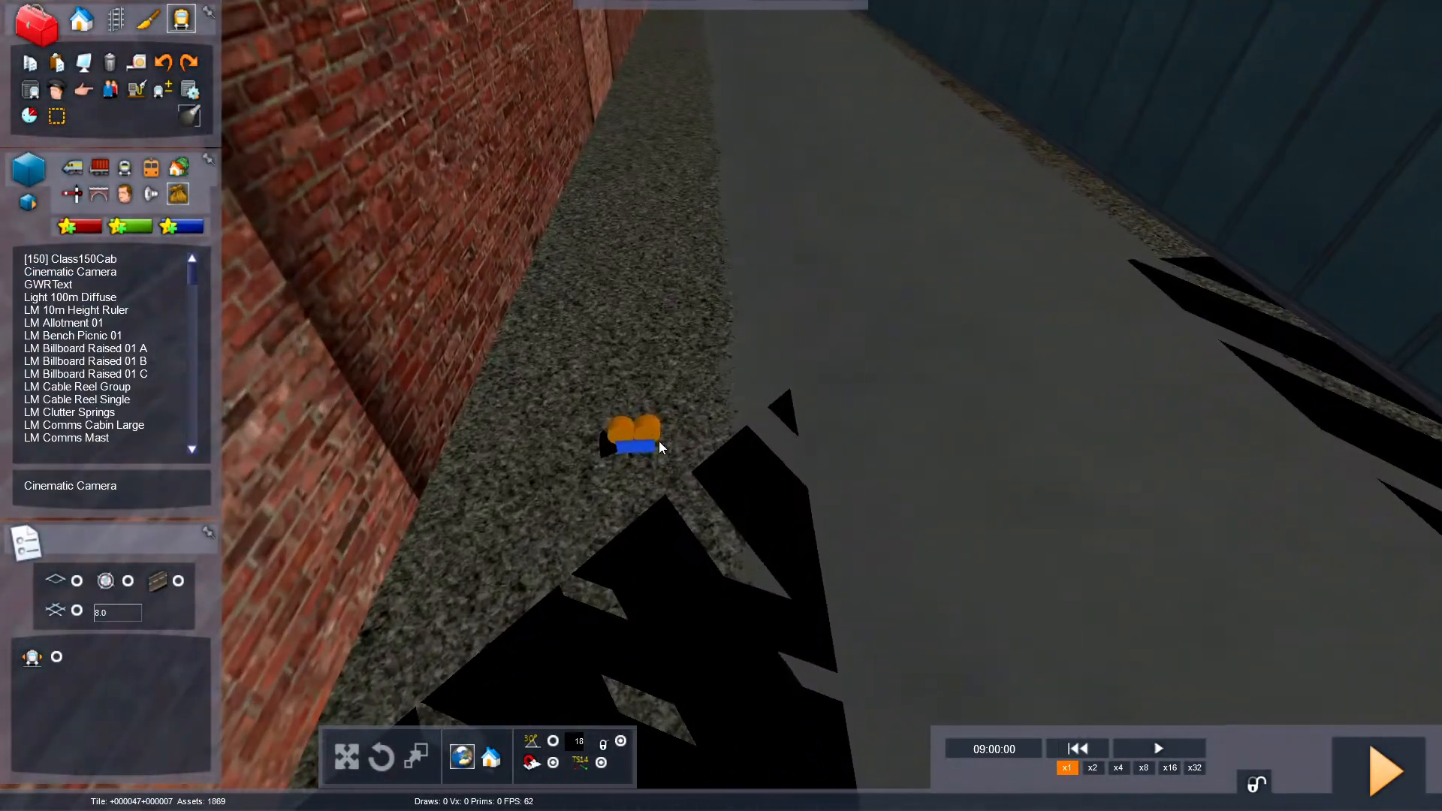
pyautogui.click(659, 410)
pyautogui.scroll(5, 641, 426)
pyautogui.moveTo(721, 451); pyautogui.dragTo(856, 338, button='right')
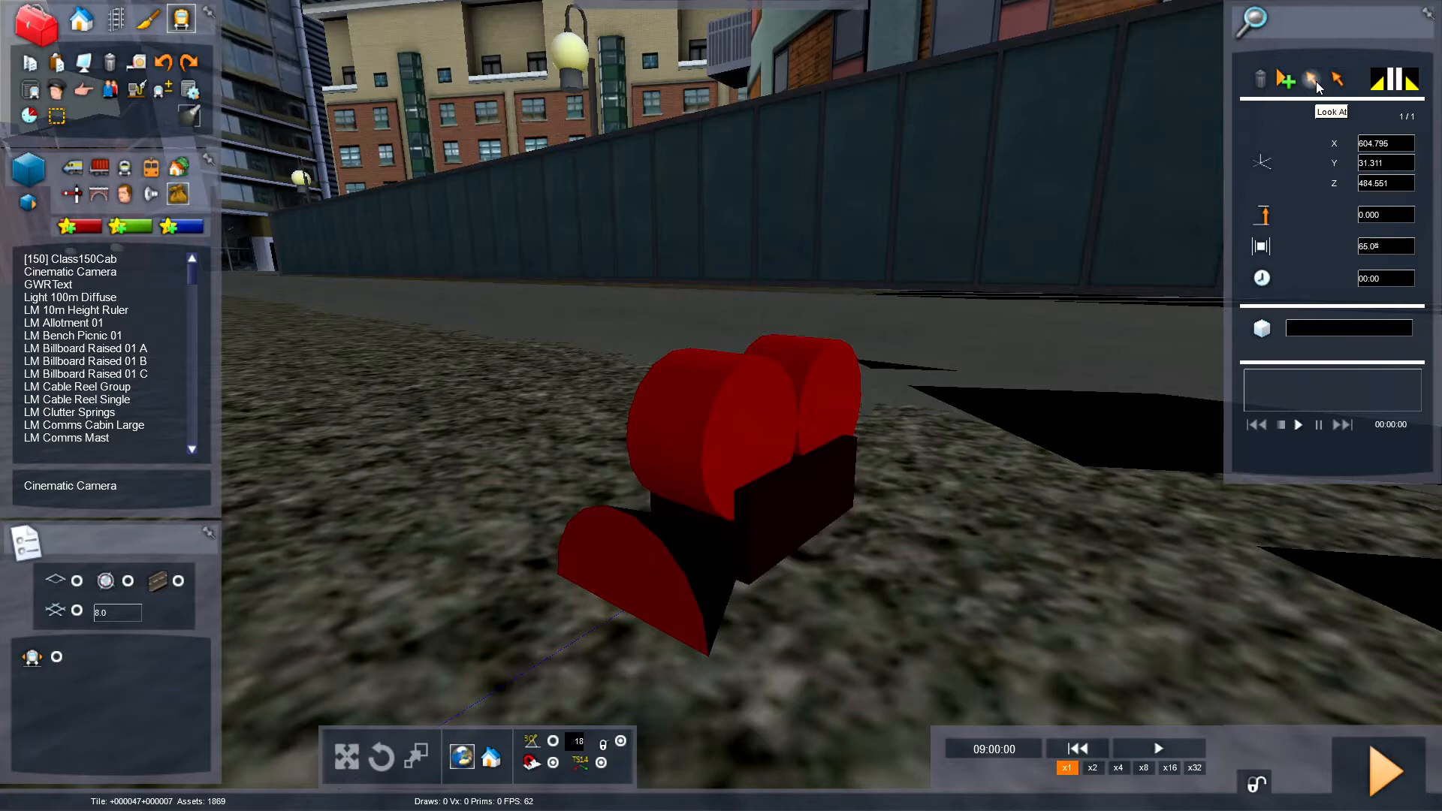
pyautogui.click(1317, 82)
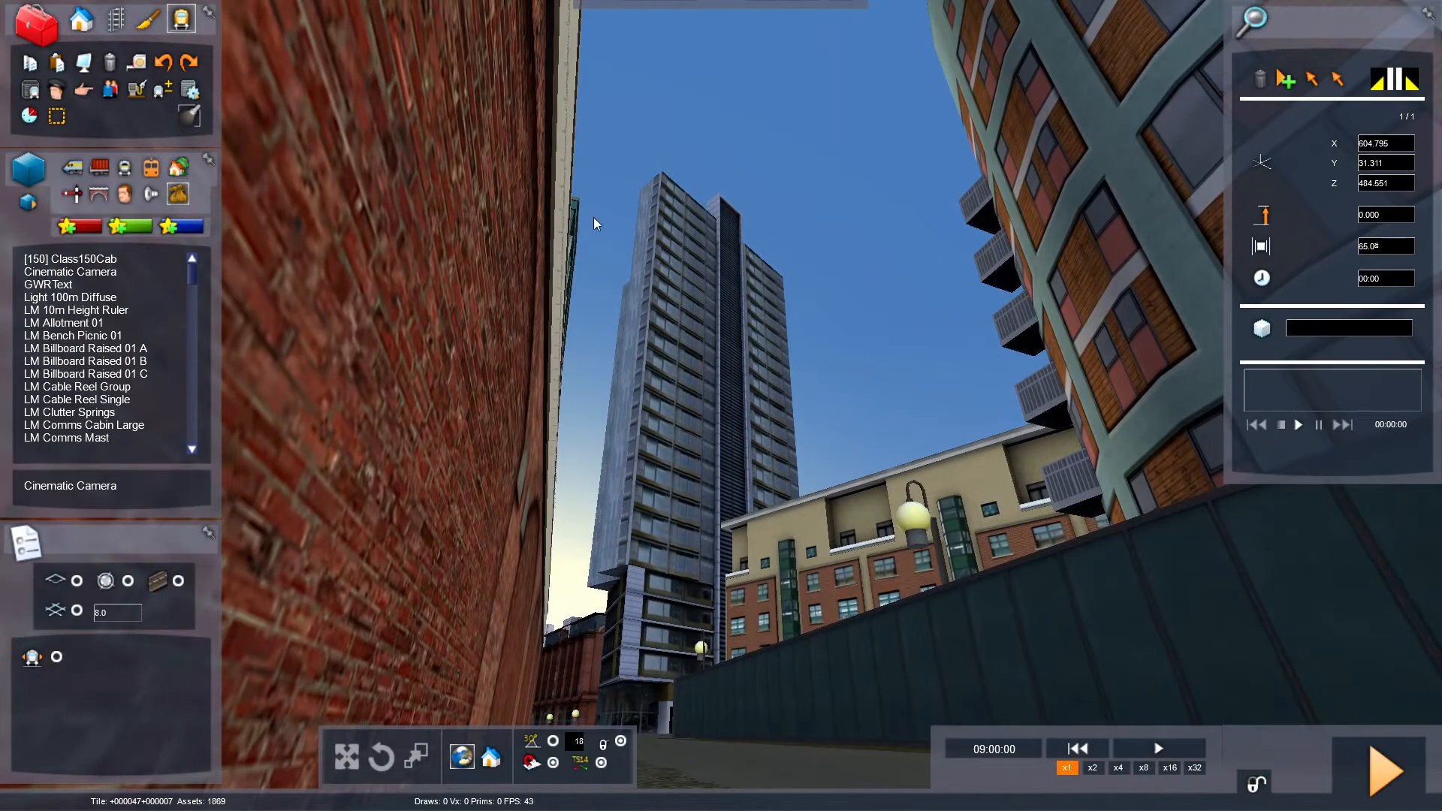
pyautogui.click(1312, 80)
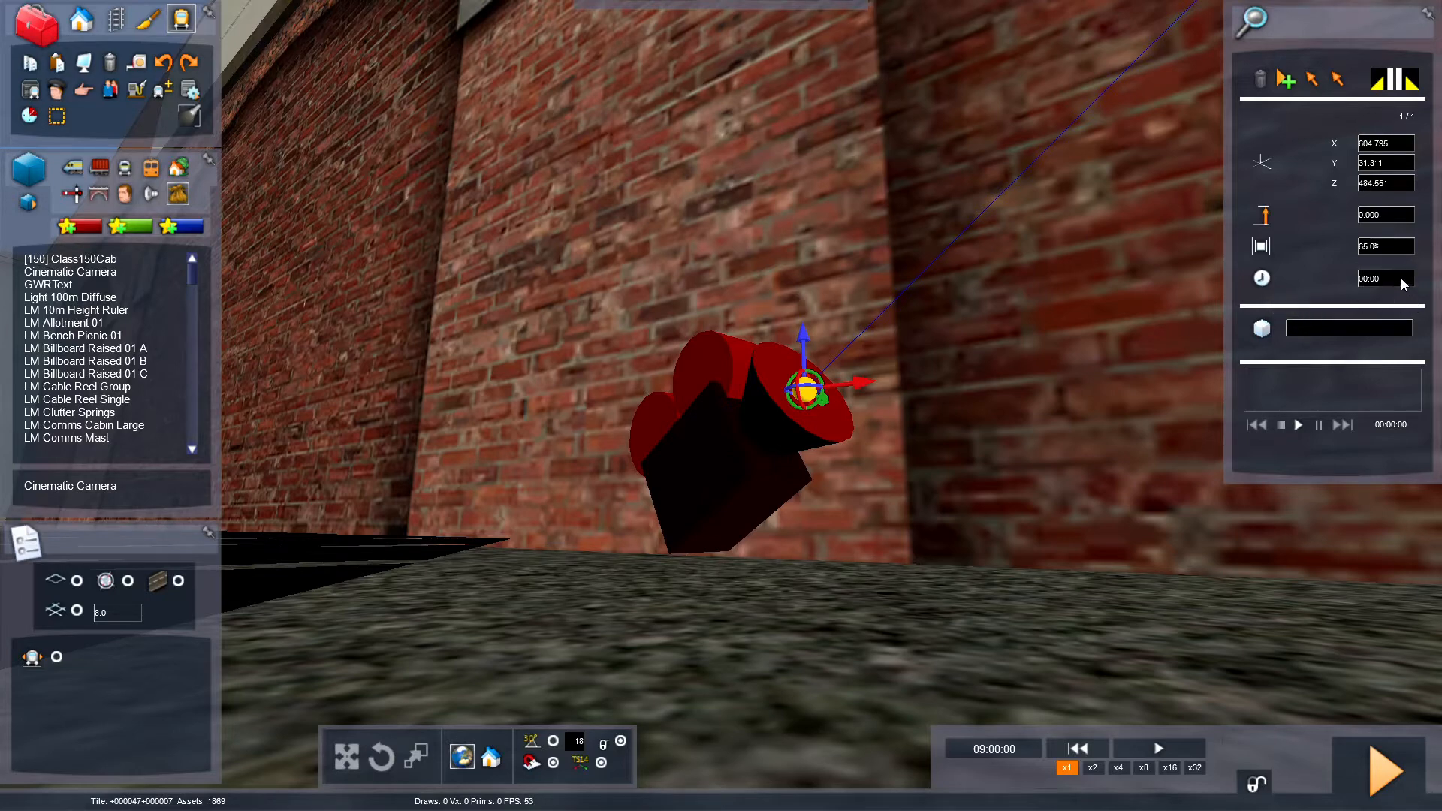
pyautogui.scroll(1, 1403, 282)
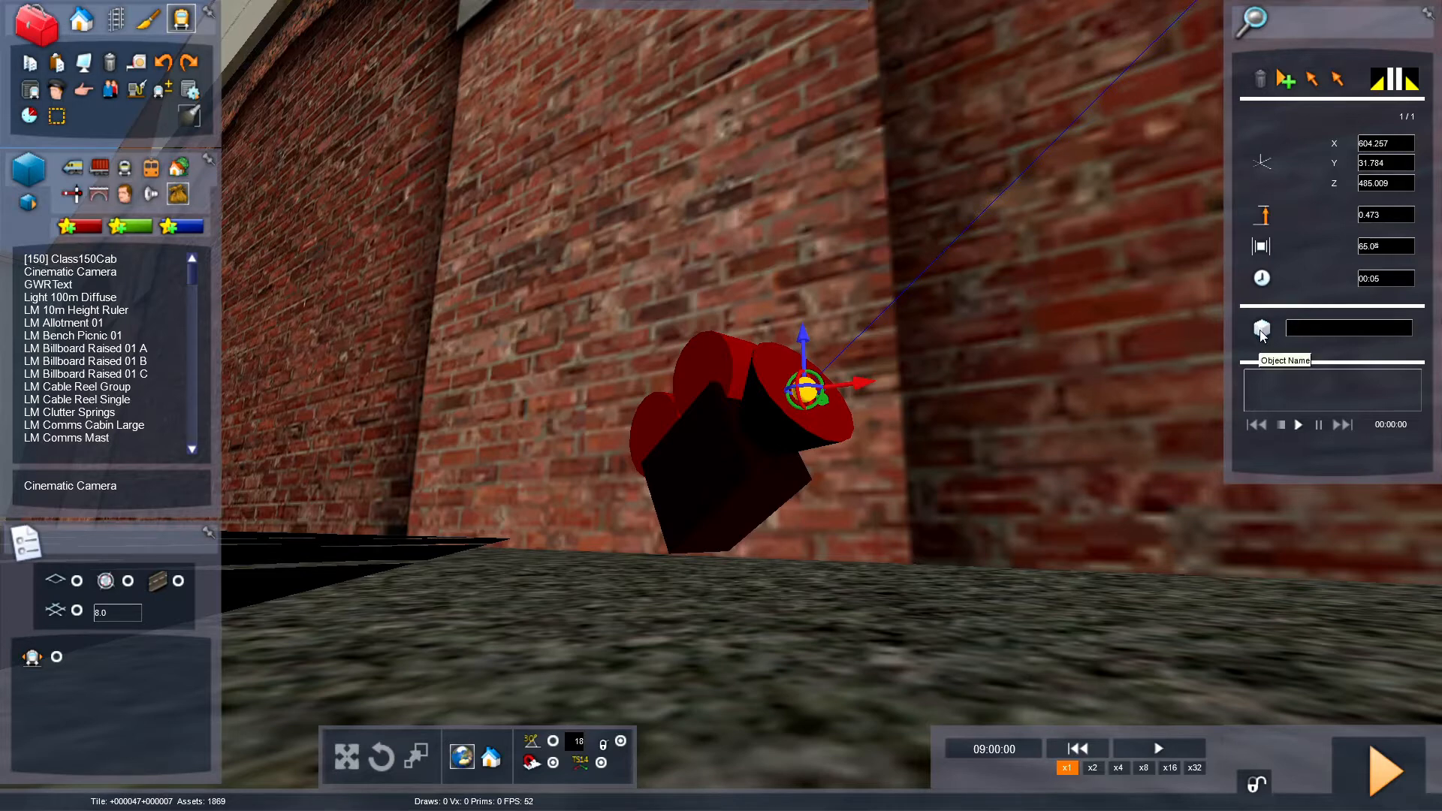
# Name the camera "camera", try its preview playback and swing down to track level.
pyautogui.click(1348, 328)
pyautogui.write('ca')
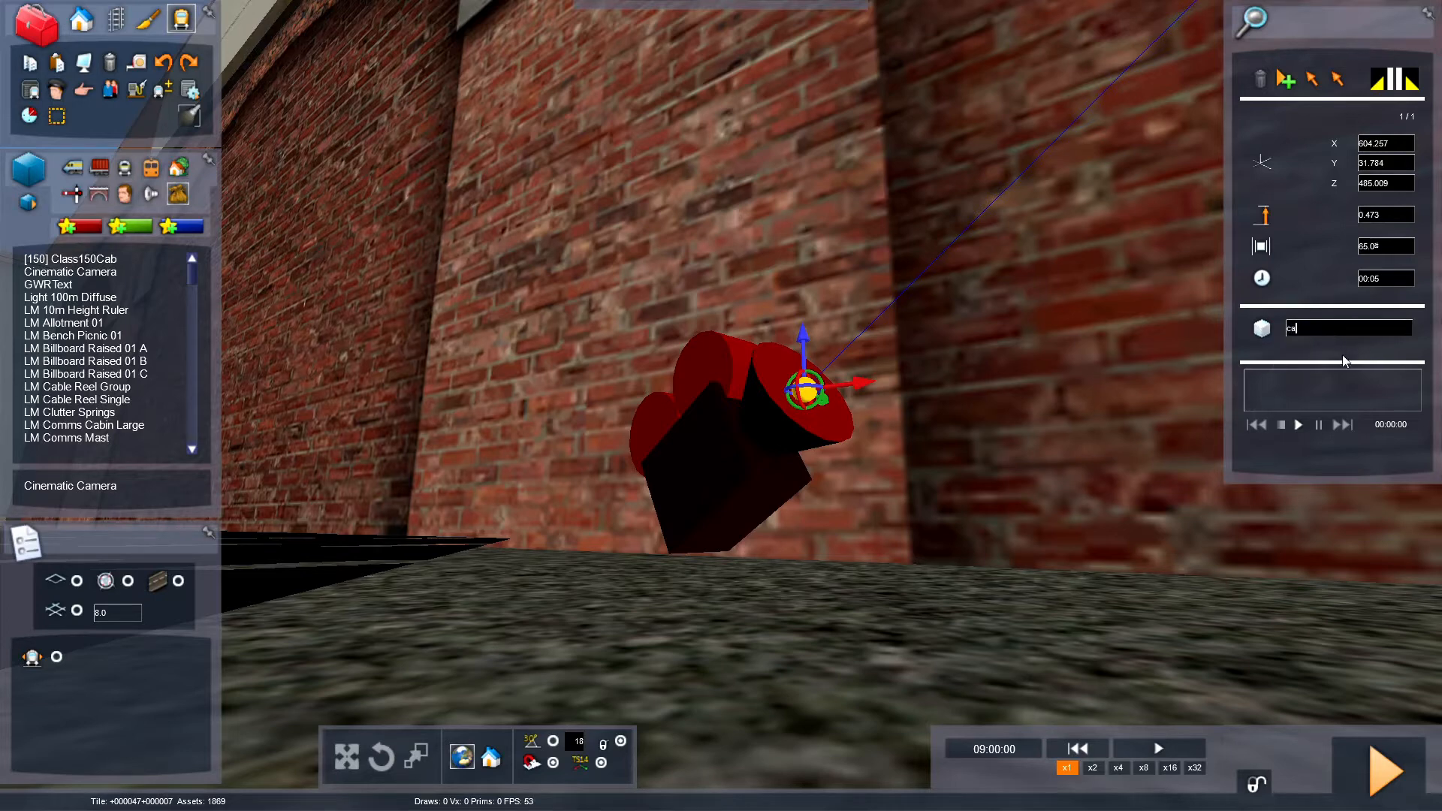
pyautogui.write('mera')
pyautogui.click(1302, 424)
pyautogui.moveTo(722, 452); pyautogui.dragTo(789, 338, button='right')
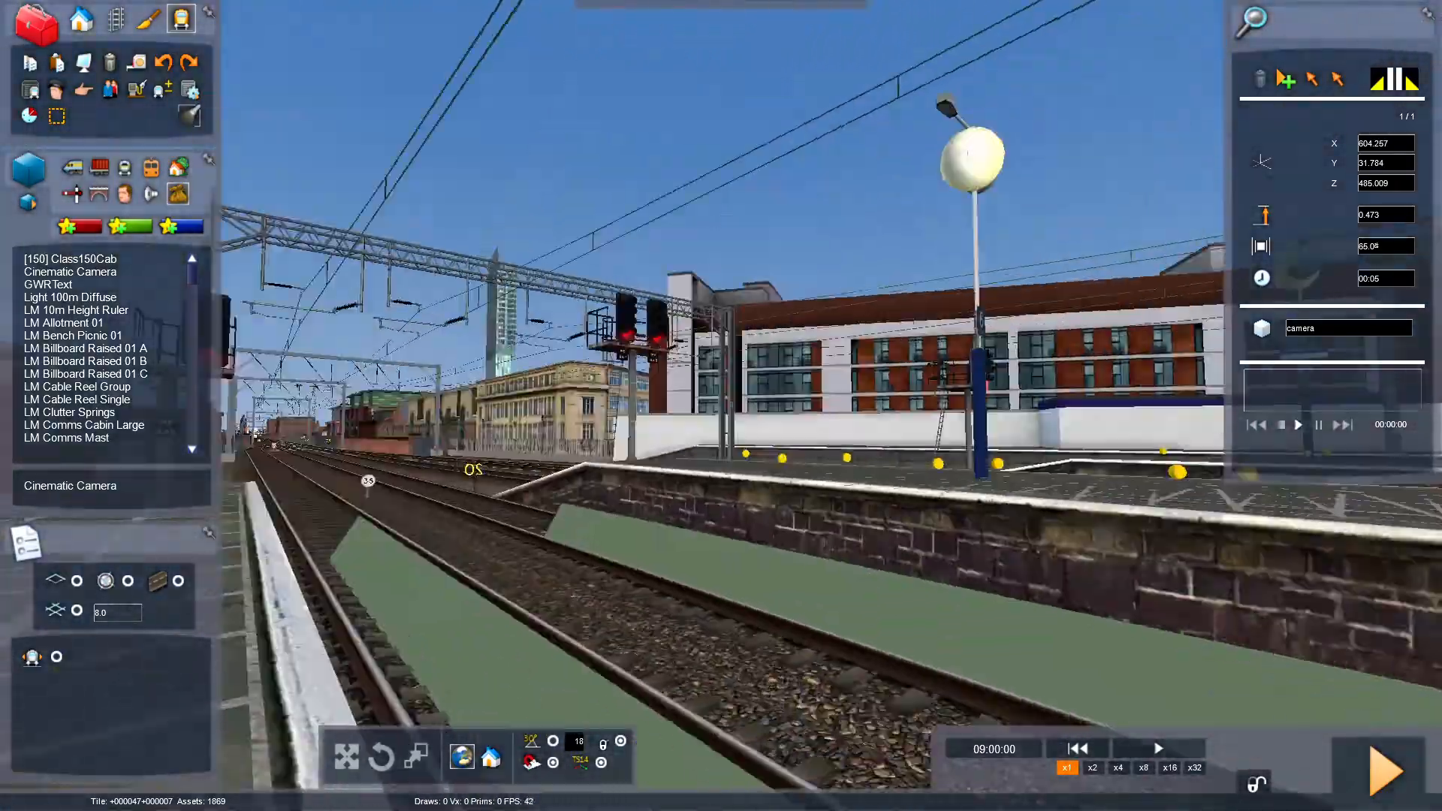
# Fly onto the station platform and add a second control point above the tracks.
pyautogui.moveTo(721, 451); pyautogui.dragTo(563, 395, button='right')
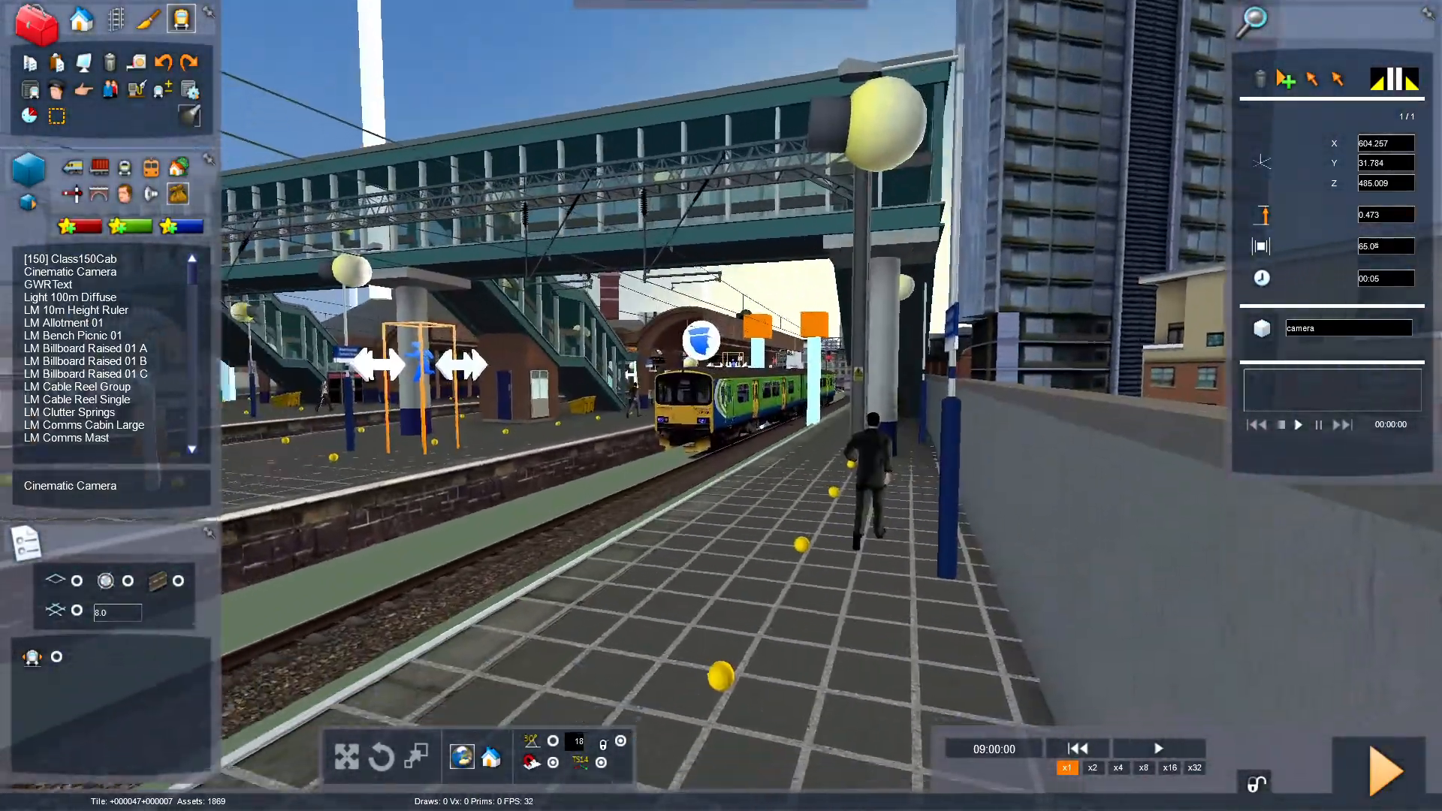
pyautogui.moveTo(784, 534); pyautogui.dragTo(721, 473, button='right')
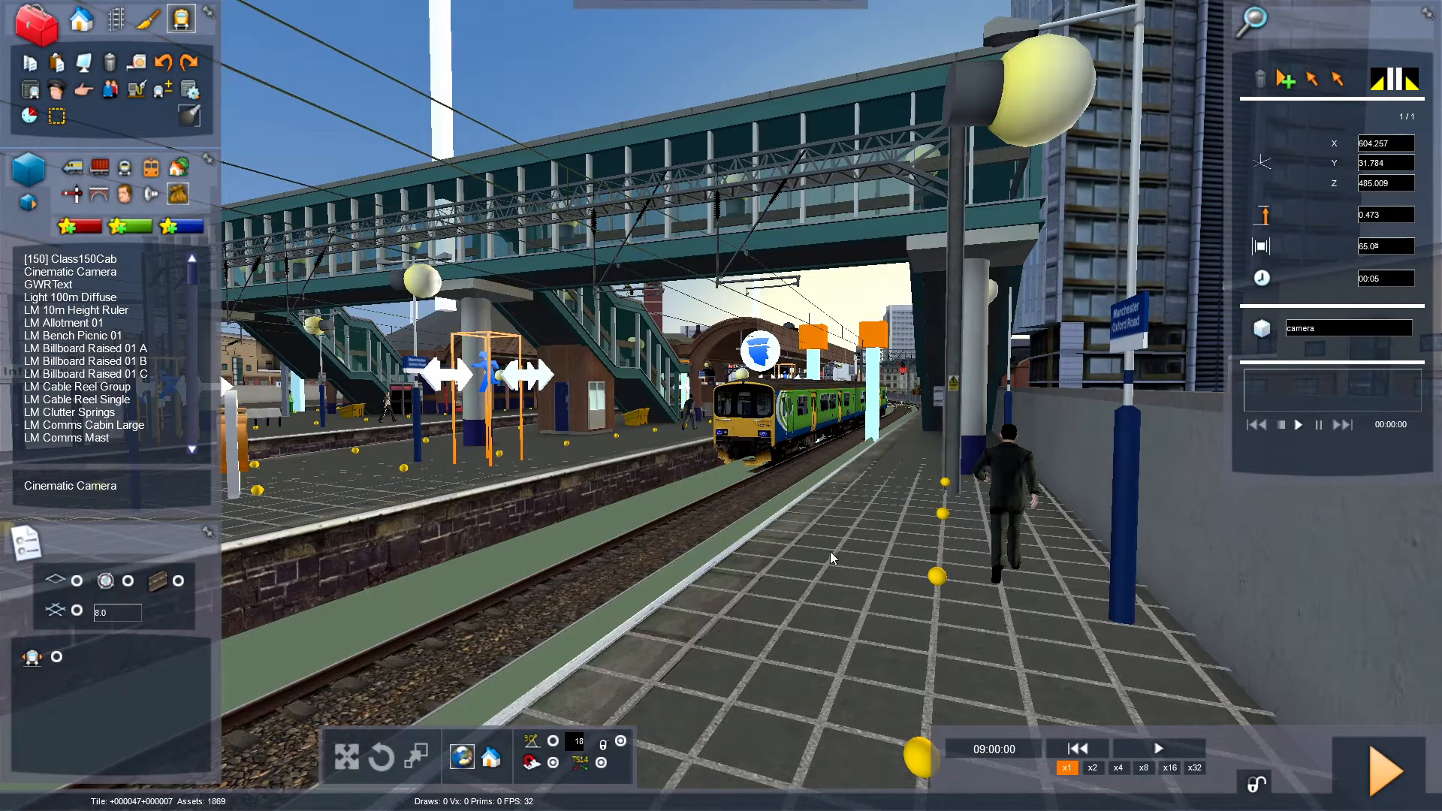
pyautogui.moveTo(830, 550); pyautogui.dragTo(834, 530, button='right')
pyautogui.scroll(-5, 730, 588)
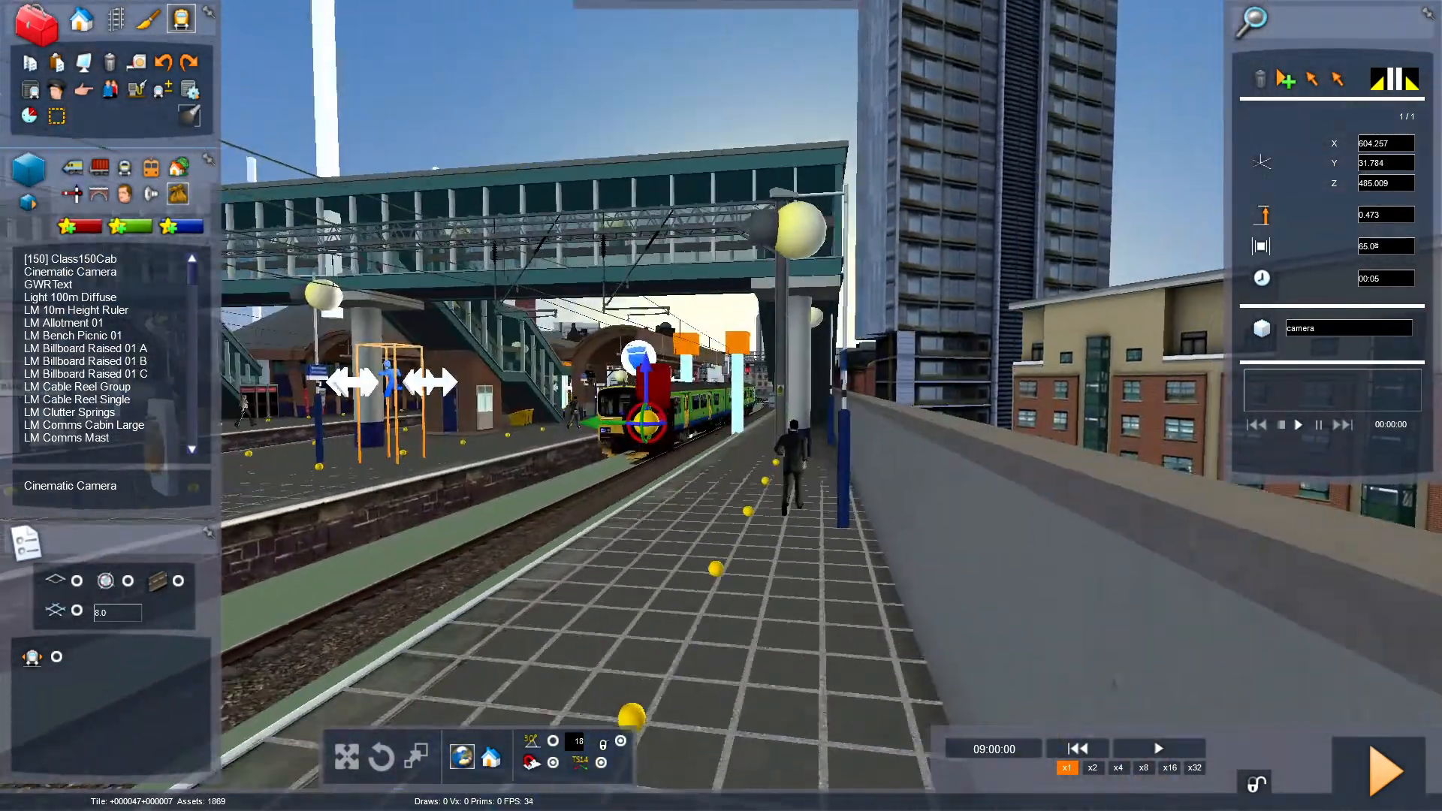
pyautogui.scroll(-3, 732, 588)
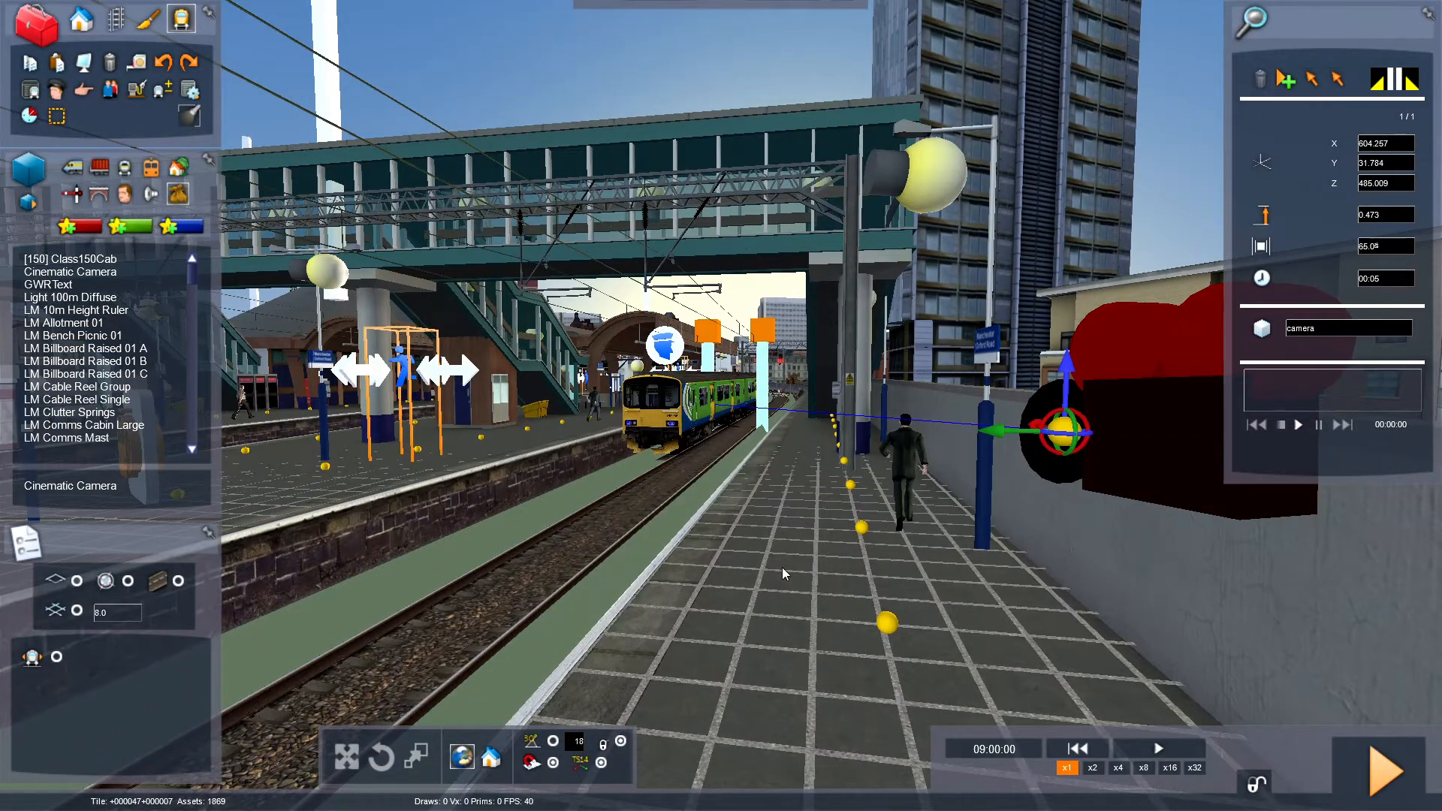
pyautogui.moveTo(782, 567); pyautogui.dragTo(721, 540, button='right')
pyautogui.scroll(-4, 778, 604)
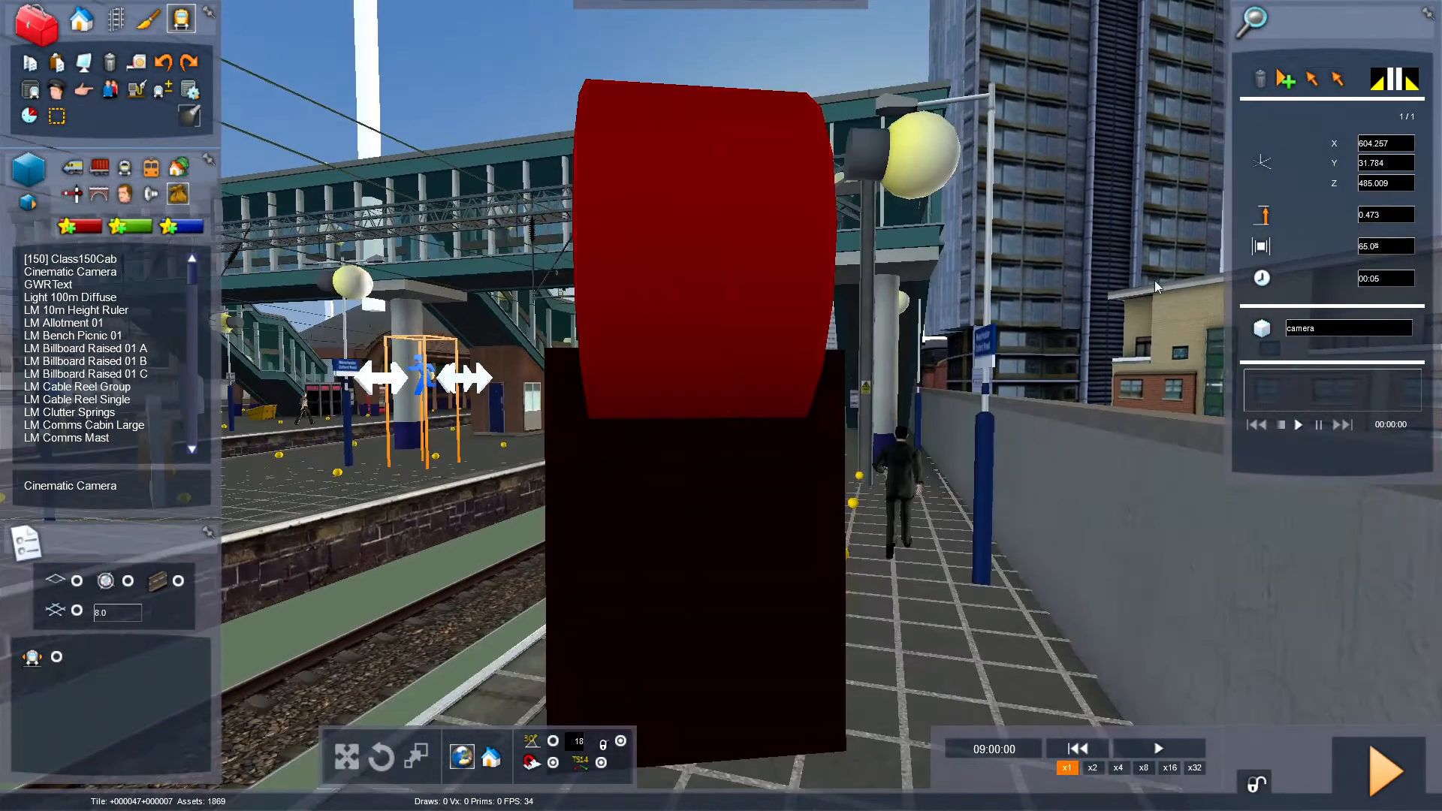
pyautogui.click(1288, 80)
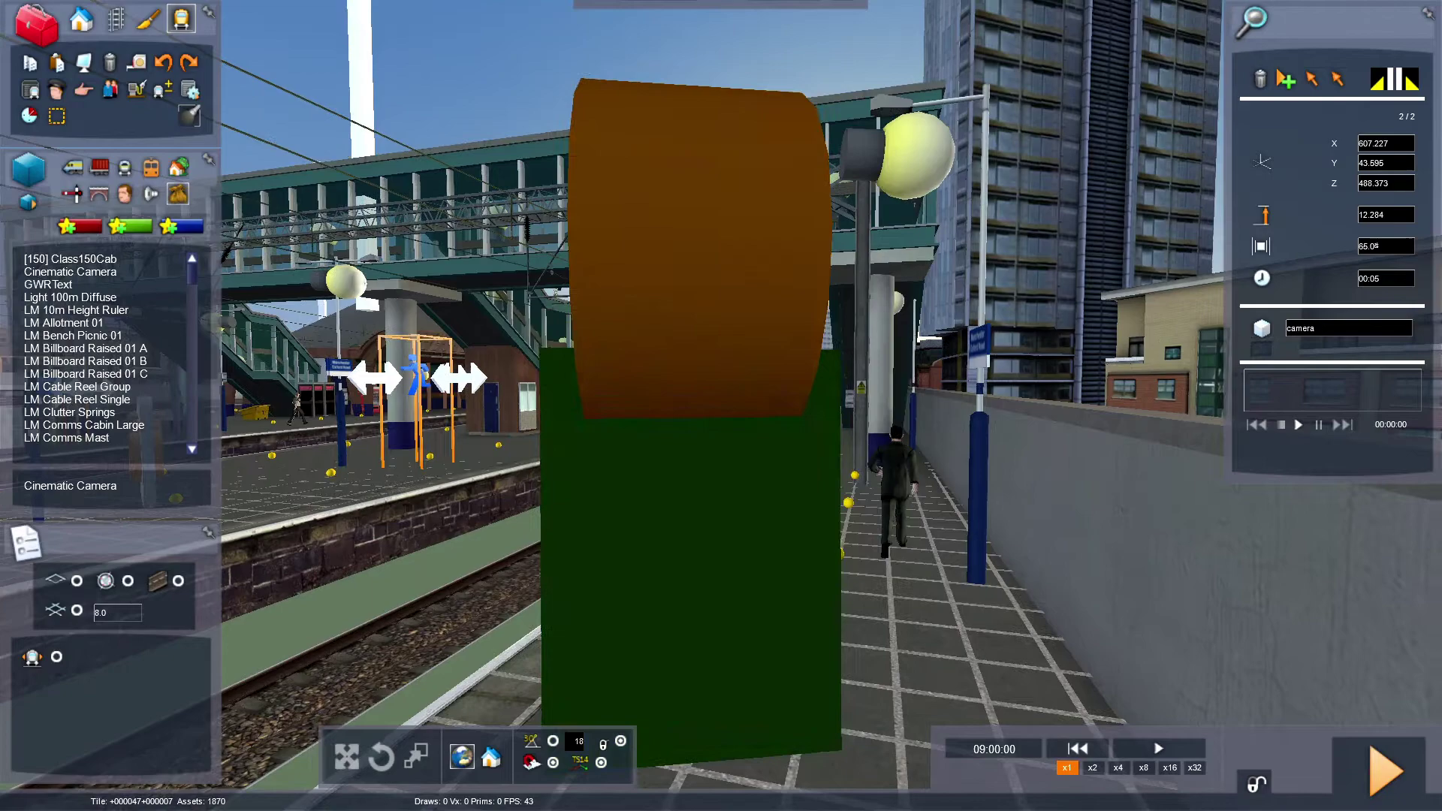
# Look through the camera, return to control point 1/2 and play back the path.
pyautogui.moveTo(721, 451); pyautogui.dragTo(789, 428, button='right')
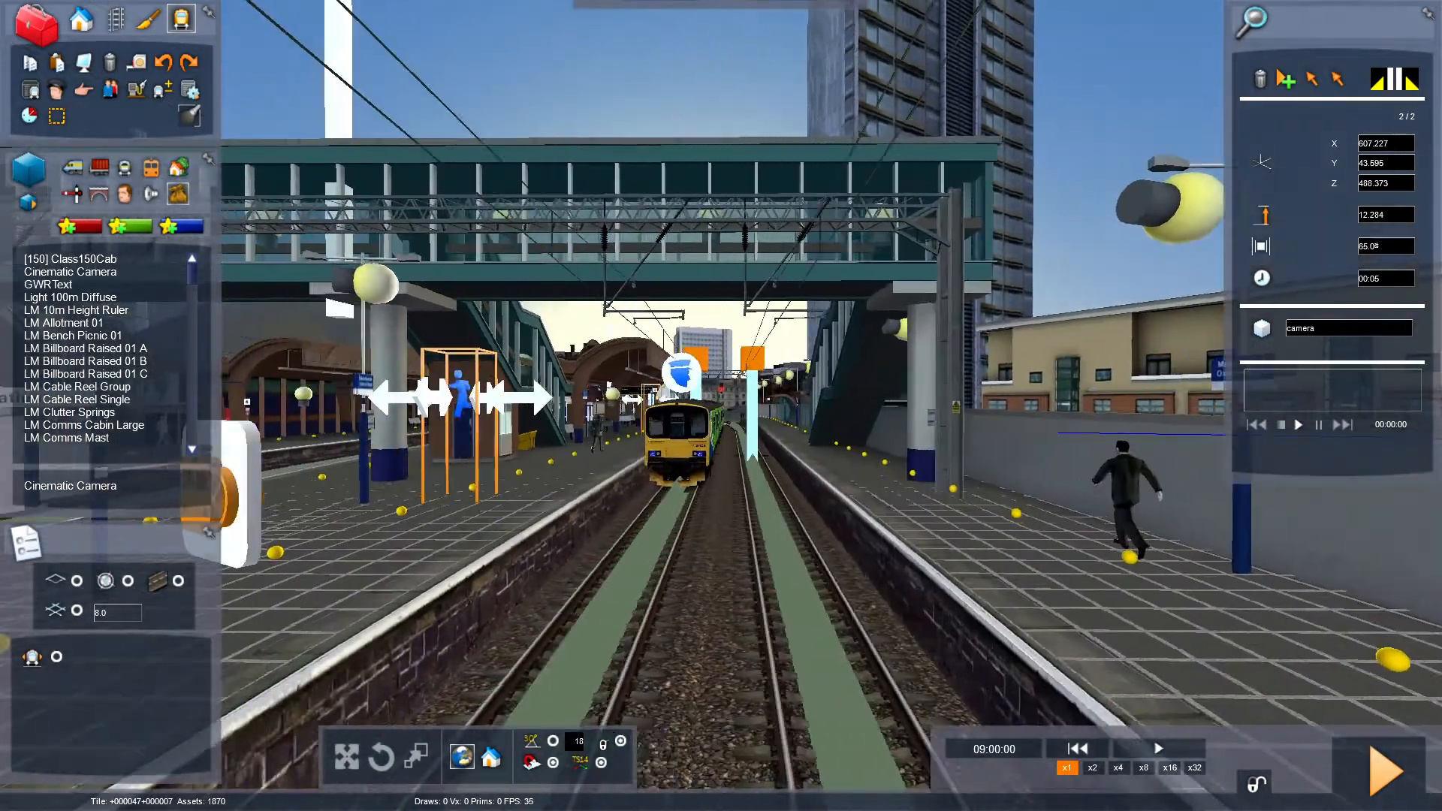
pyautogui.scroll(1, 721, 452)
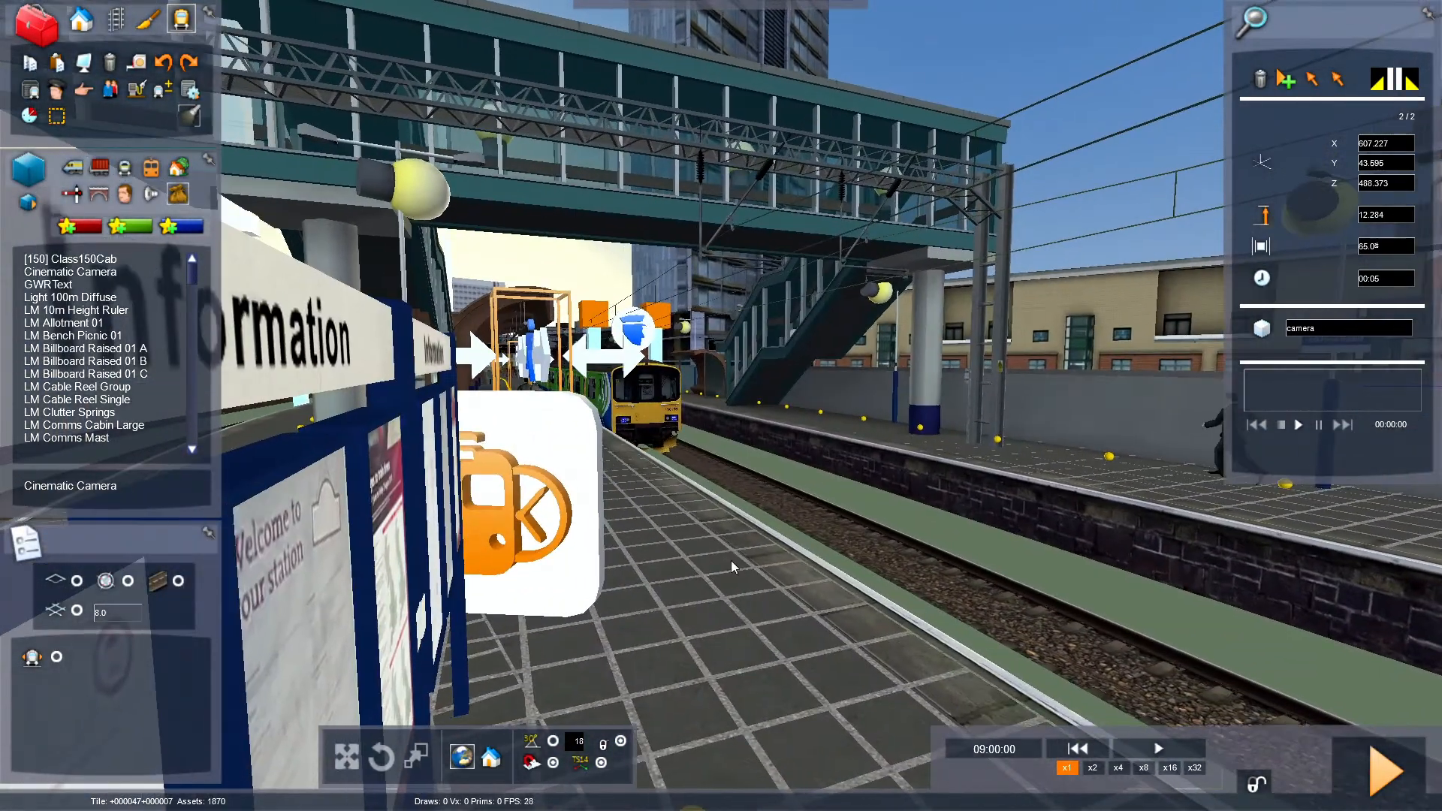
pyautogui.click(1314, 81)
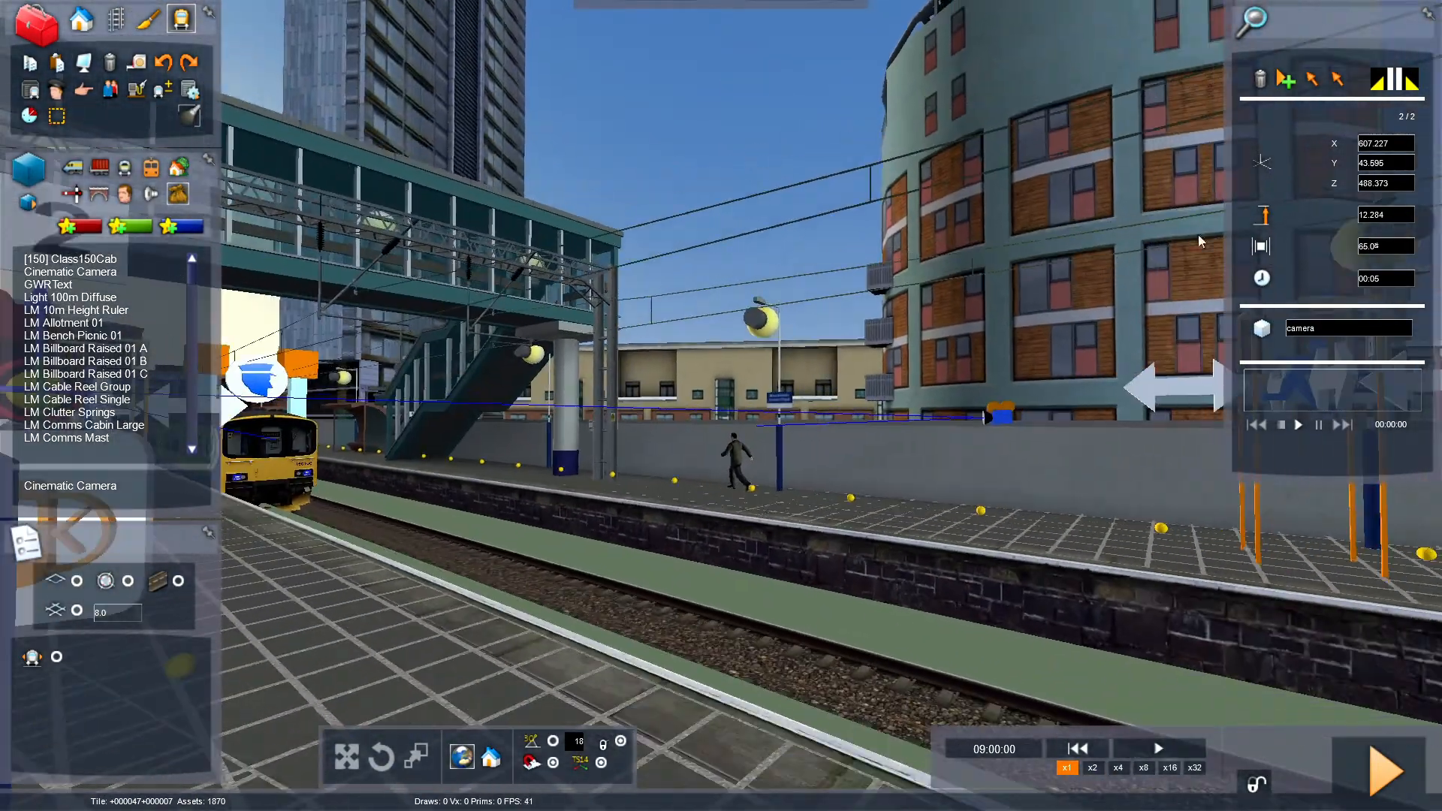
pyautogui.click(1384, 82)
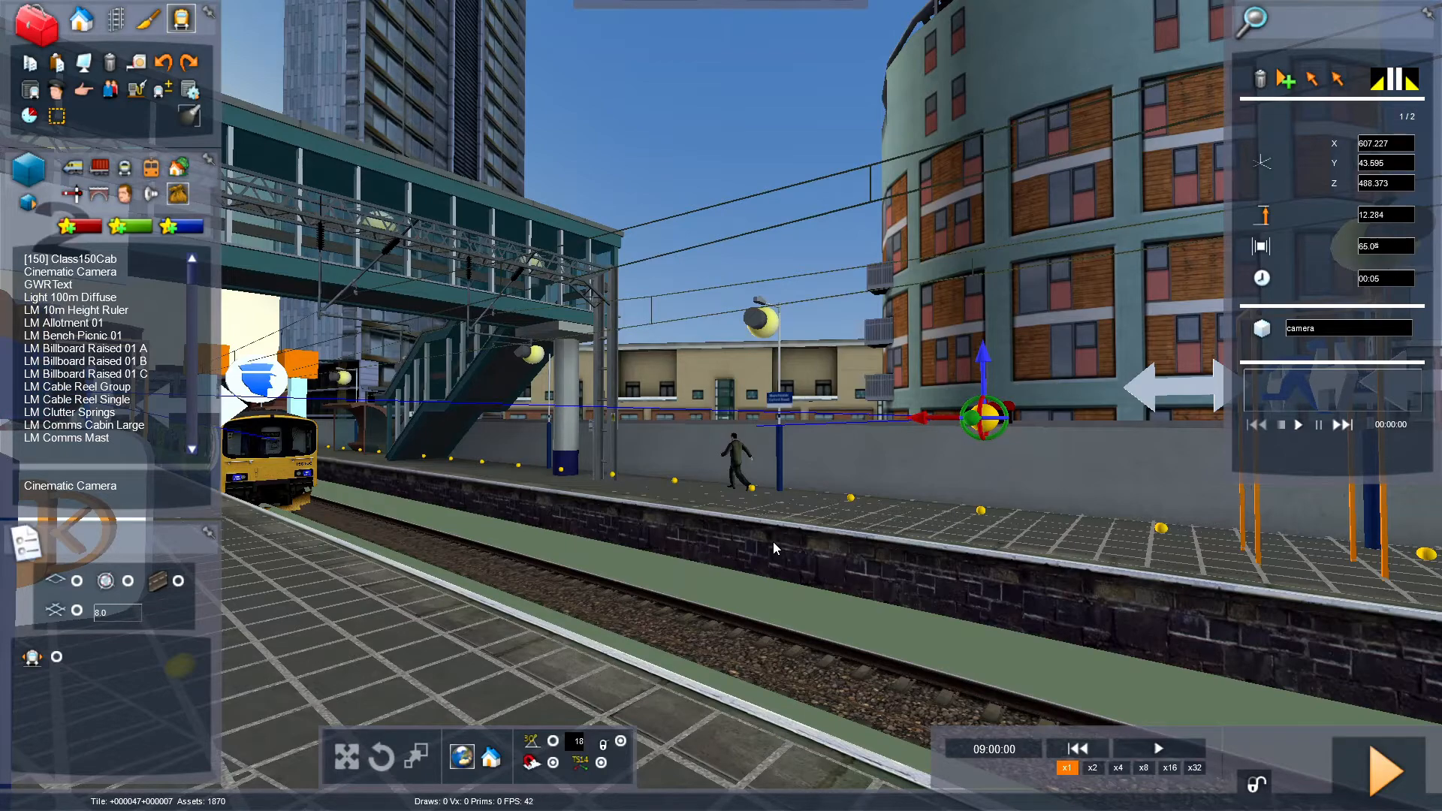
pyautogui.click(1301, 425)
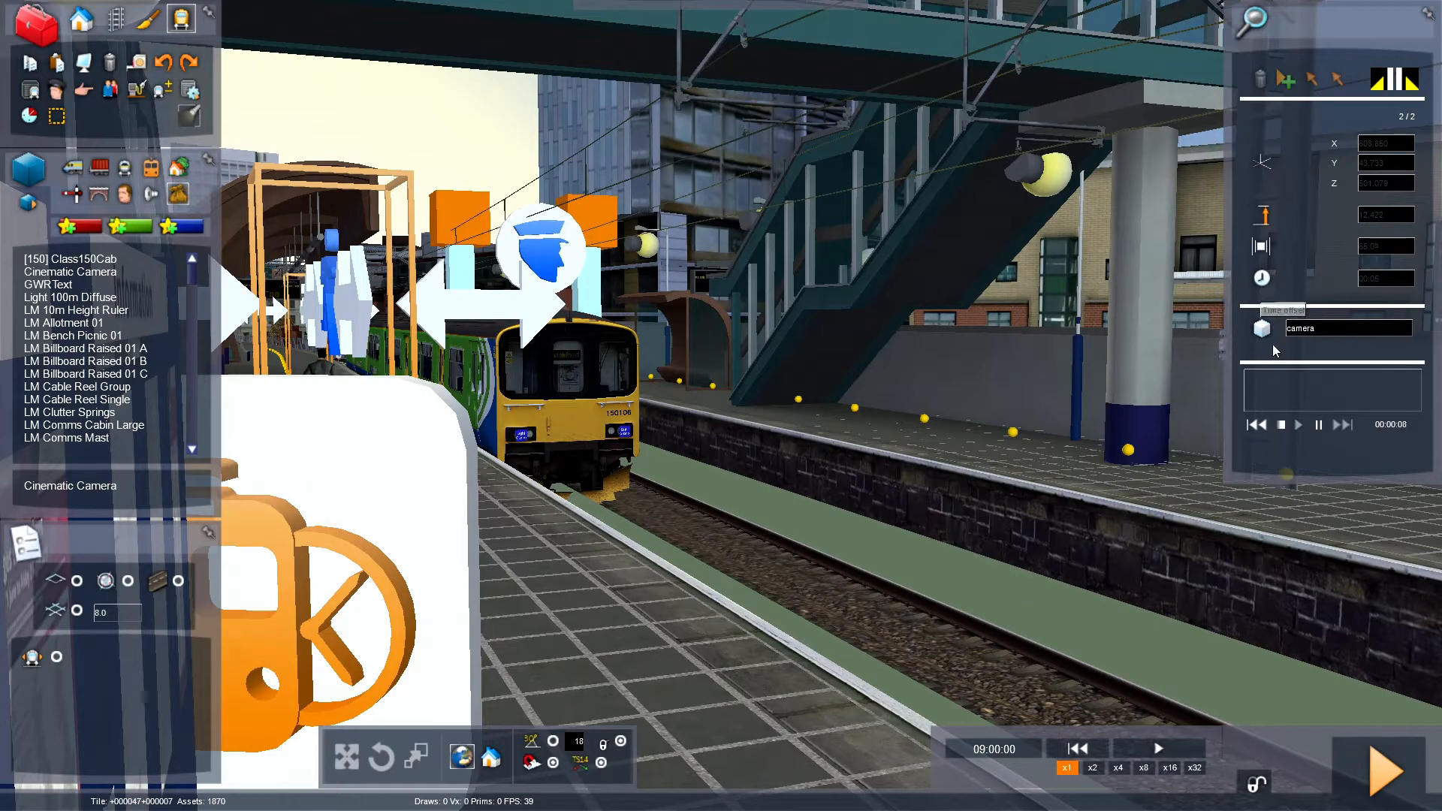
# Stop playback and retime the points so the first reads 00:02 and the second 00:00.
pyautogui.click(1281, 425)
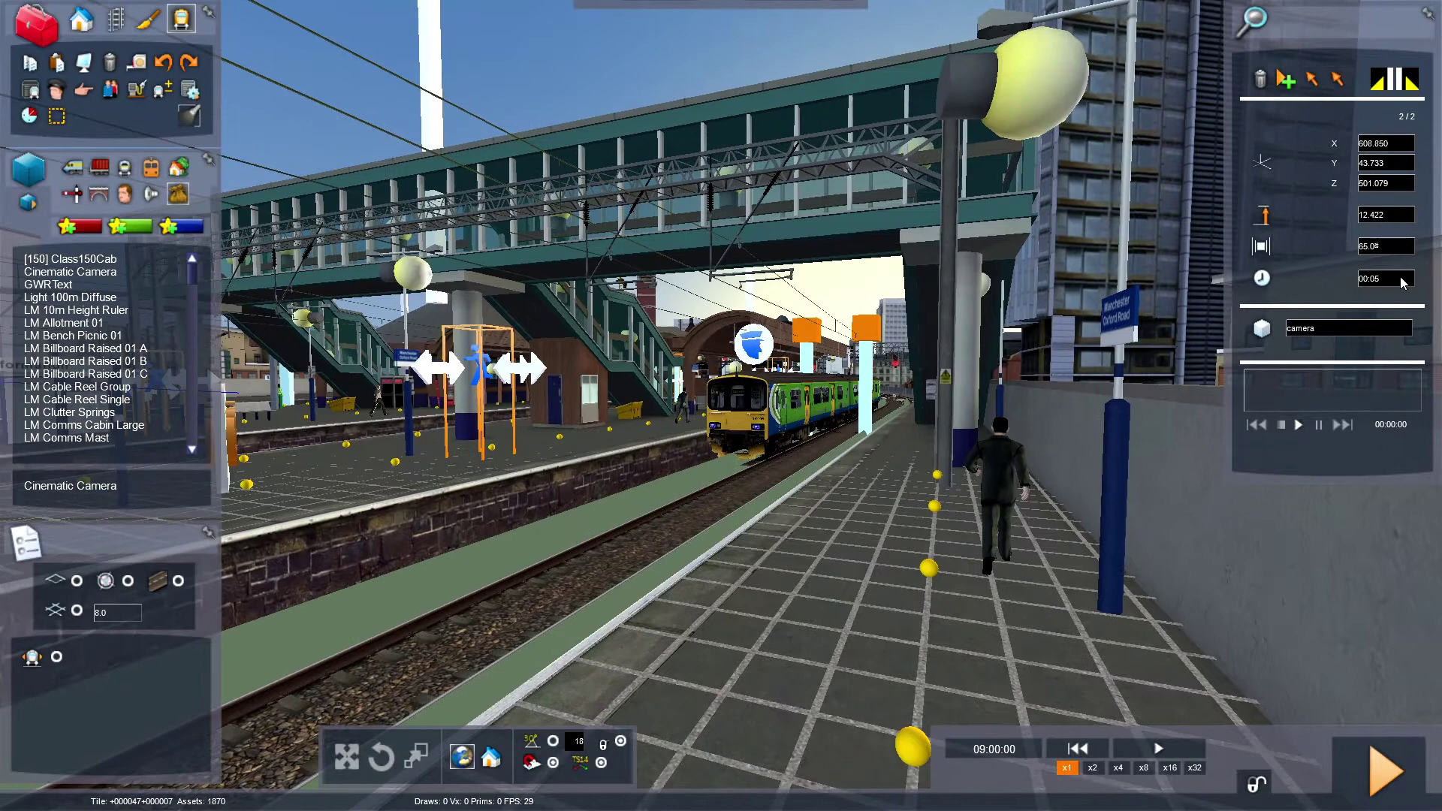
pyautogui.click(1384, 284)
pyautogui.write('5')
pyautogui.press('Return')
pyautogui.click(1410, 81)
pyautogui.click(1398, 282)
# Replay the camera path from the first point, ending on the second point.
pyautogui.click(1382, 88)
pyautogui.click(1303, 425)
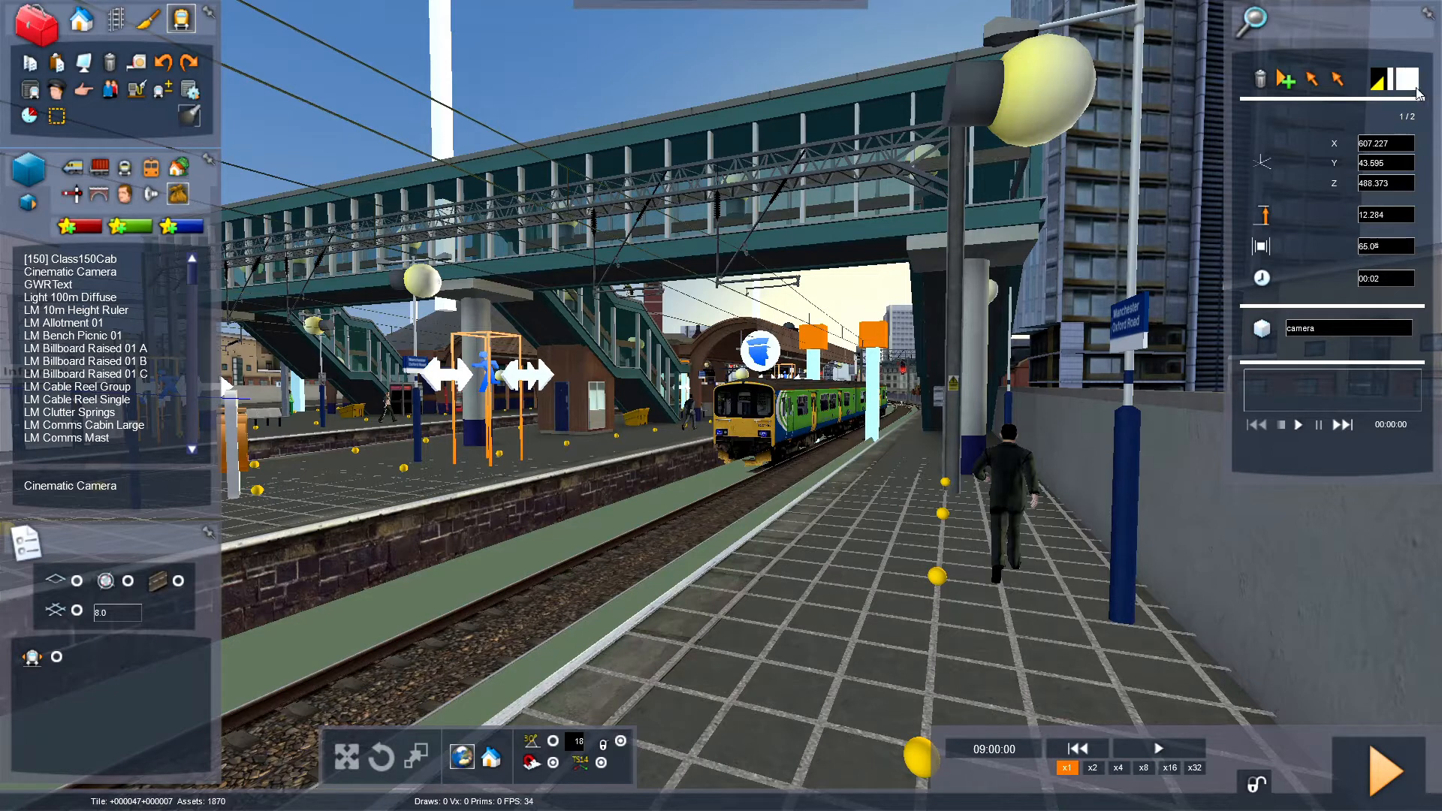
pyautogui.click(1410, 81)
# Add a third keyframe facing the train front and widen its field of view to 100.
pyautogui.moveTo(887, 565)
pyautogui.mouseDown(button='right')
pyautogui.moveTo(677, 507)
pyautogui.moveTo(564, 452)
pyautogui.mouseUp(button='right')
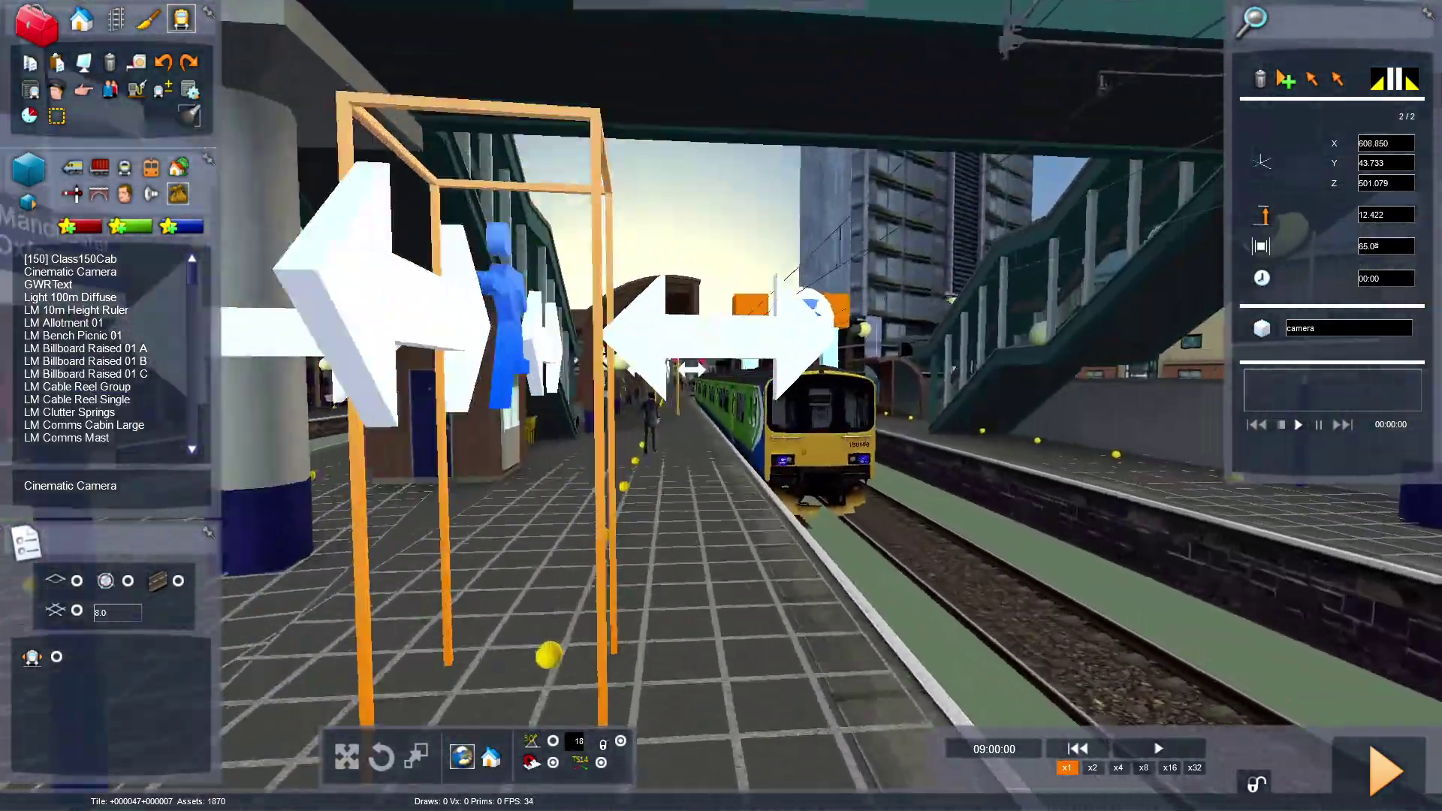
pyautogui.moveTo(721, 452); pyautogui.dragTo(563, 428, button='right')
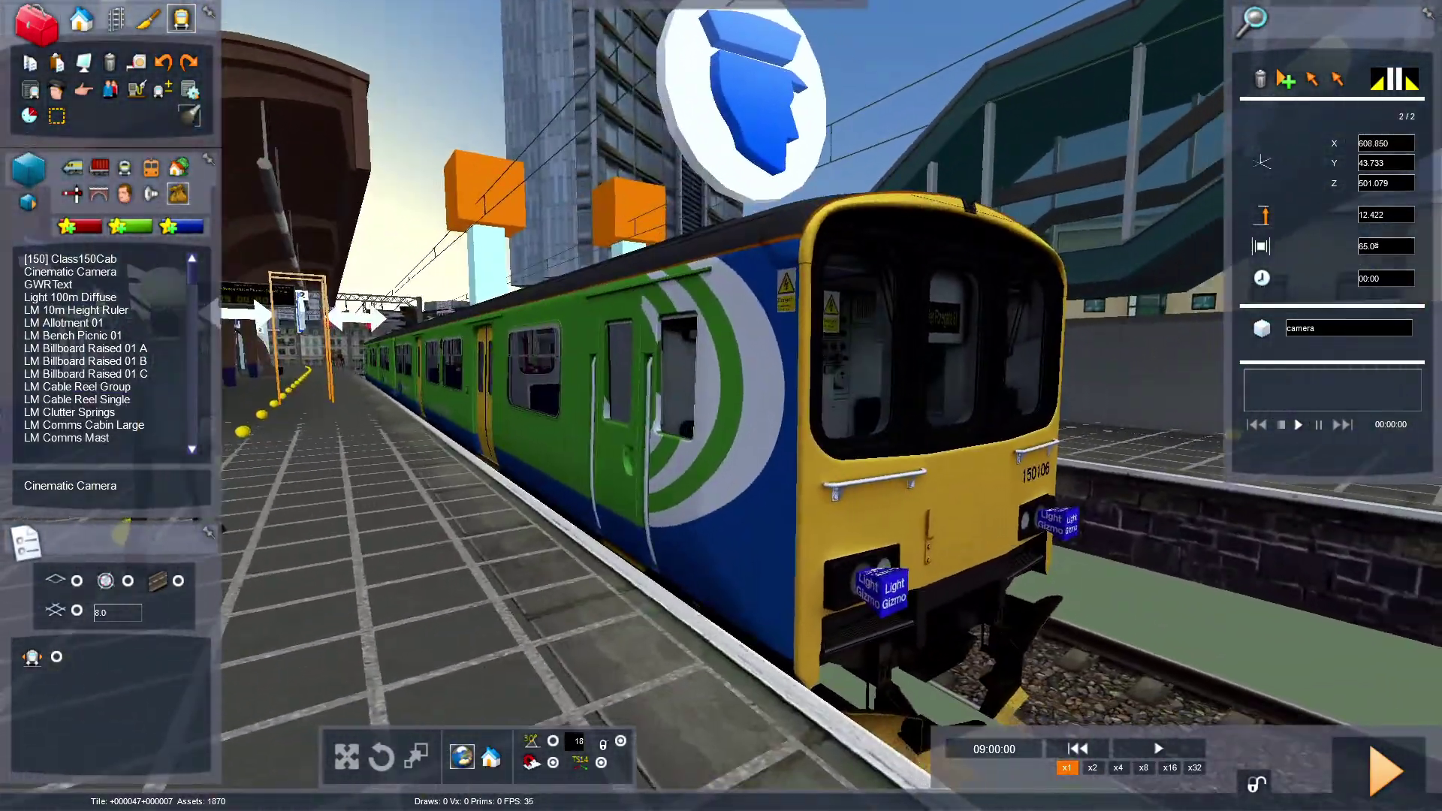
pyautogui.moveTo(721, 451)
pyautogui.mouseDown(button='right')
pyautogui.moveTo(677, 439)
pyautogui.moveTo(710, 444)
pyautogui.mouseUp(button='right')
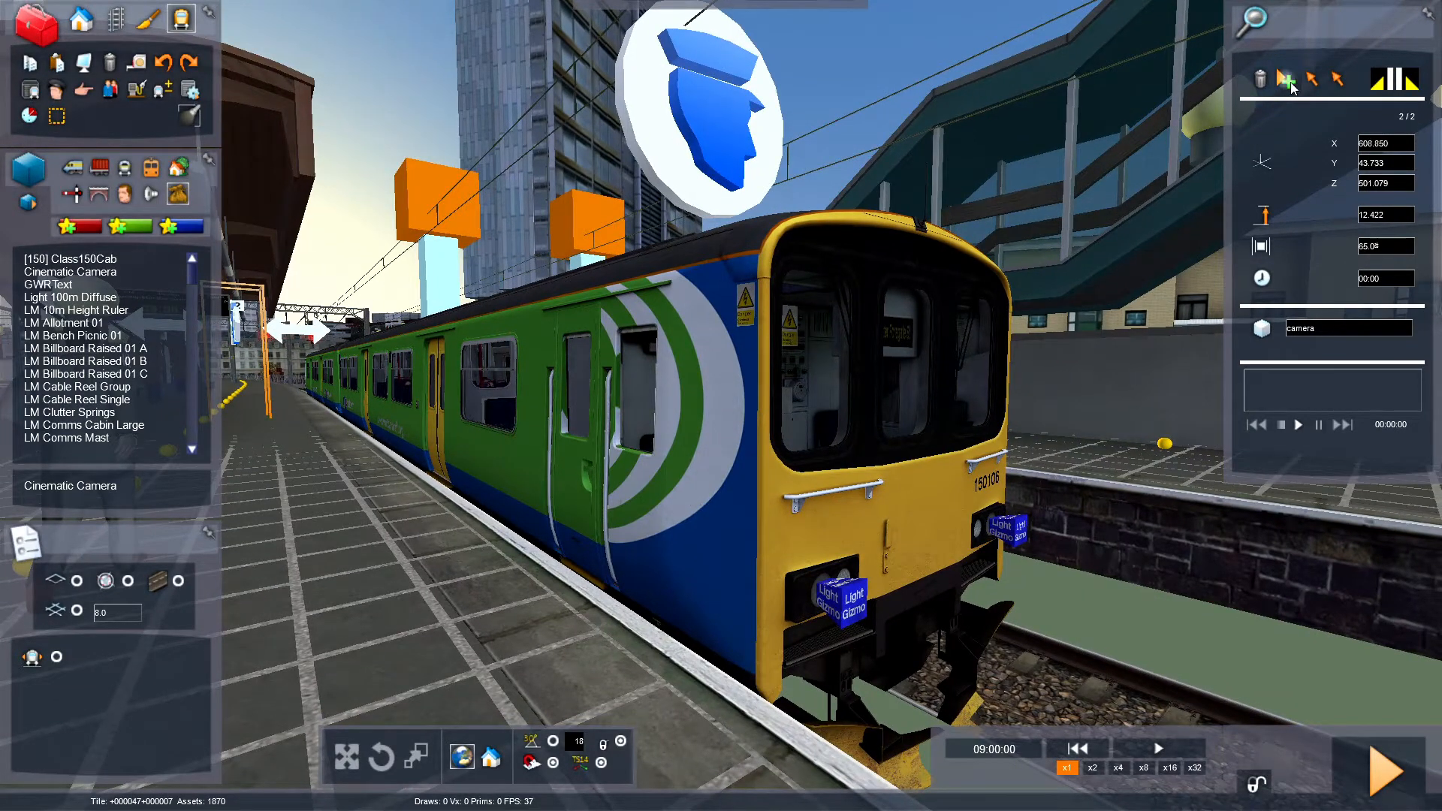
pyautogui.click(1288, 83)
pyautogui.scroll(-5, 1123, 618)
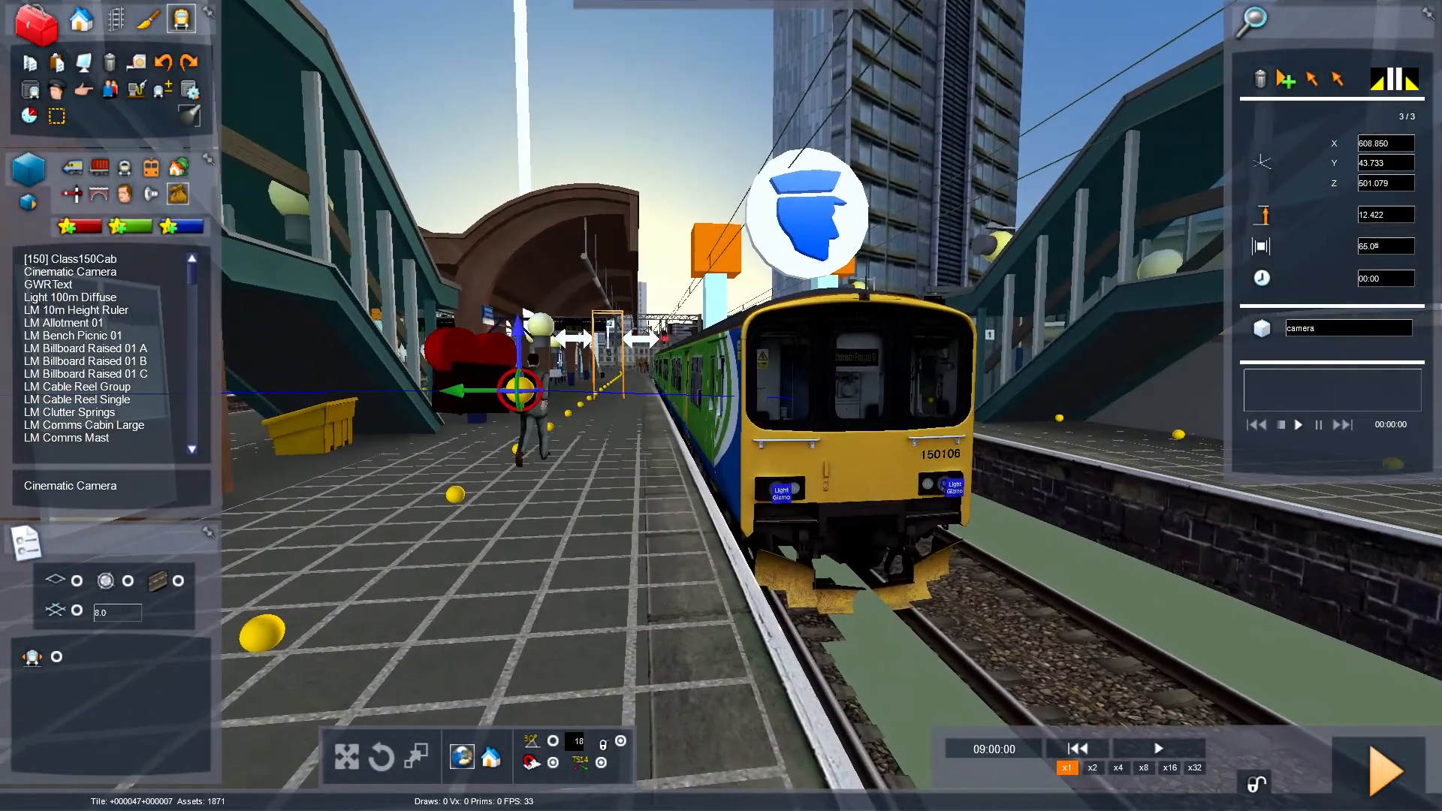
pyautogui.scroll(2, 798, 539)
pyautogui.scroll(3, 798, 539)
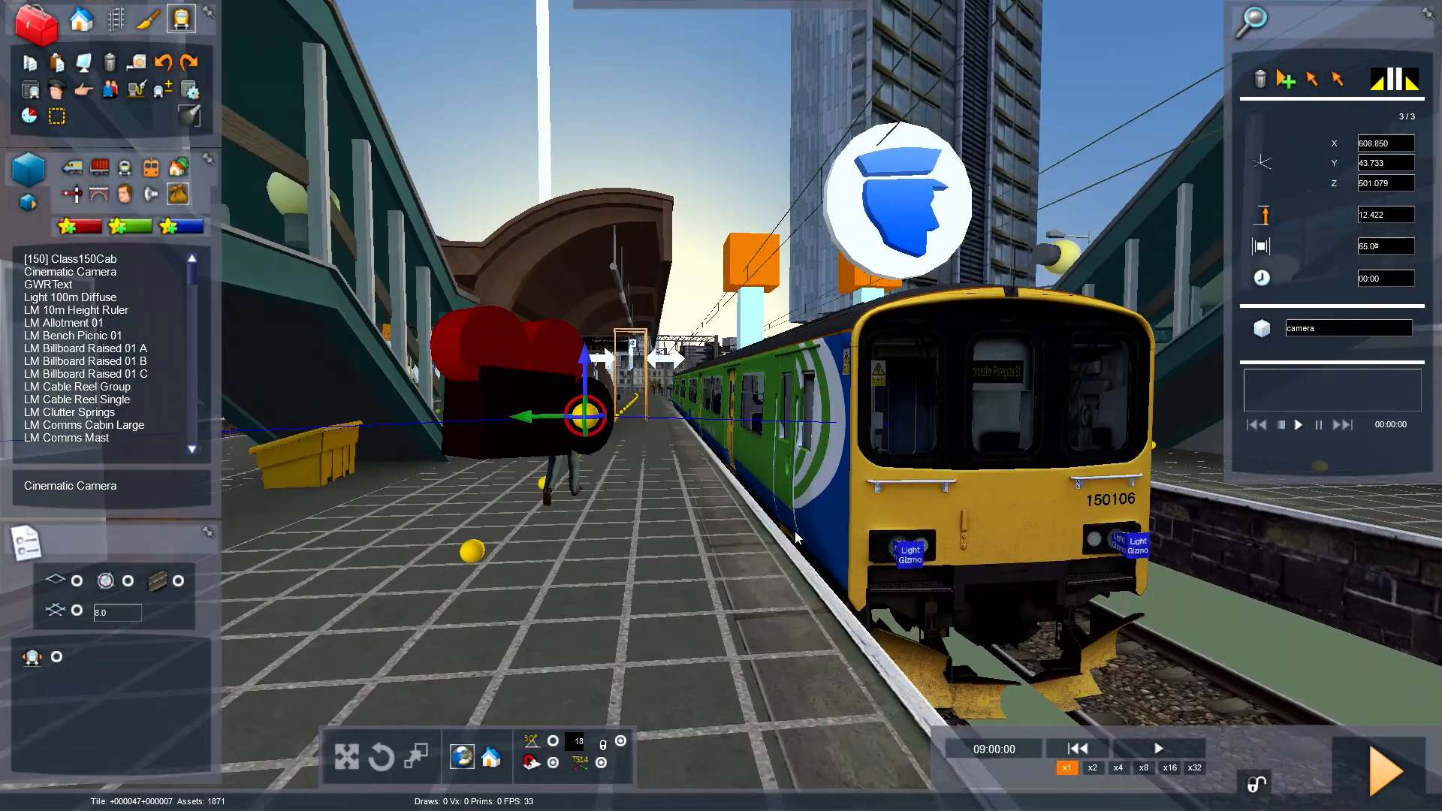
pyautogui.doubleClick(1365, 246)
pyautogui.write('100')
pyautogui.press('Return')
# Time the third keyframe at 02, step back to the first keyframe and preview the sequence.
pyautogui.click(1392, 278)
pyautogui.write('2')
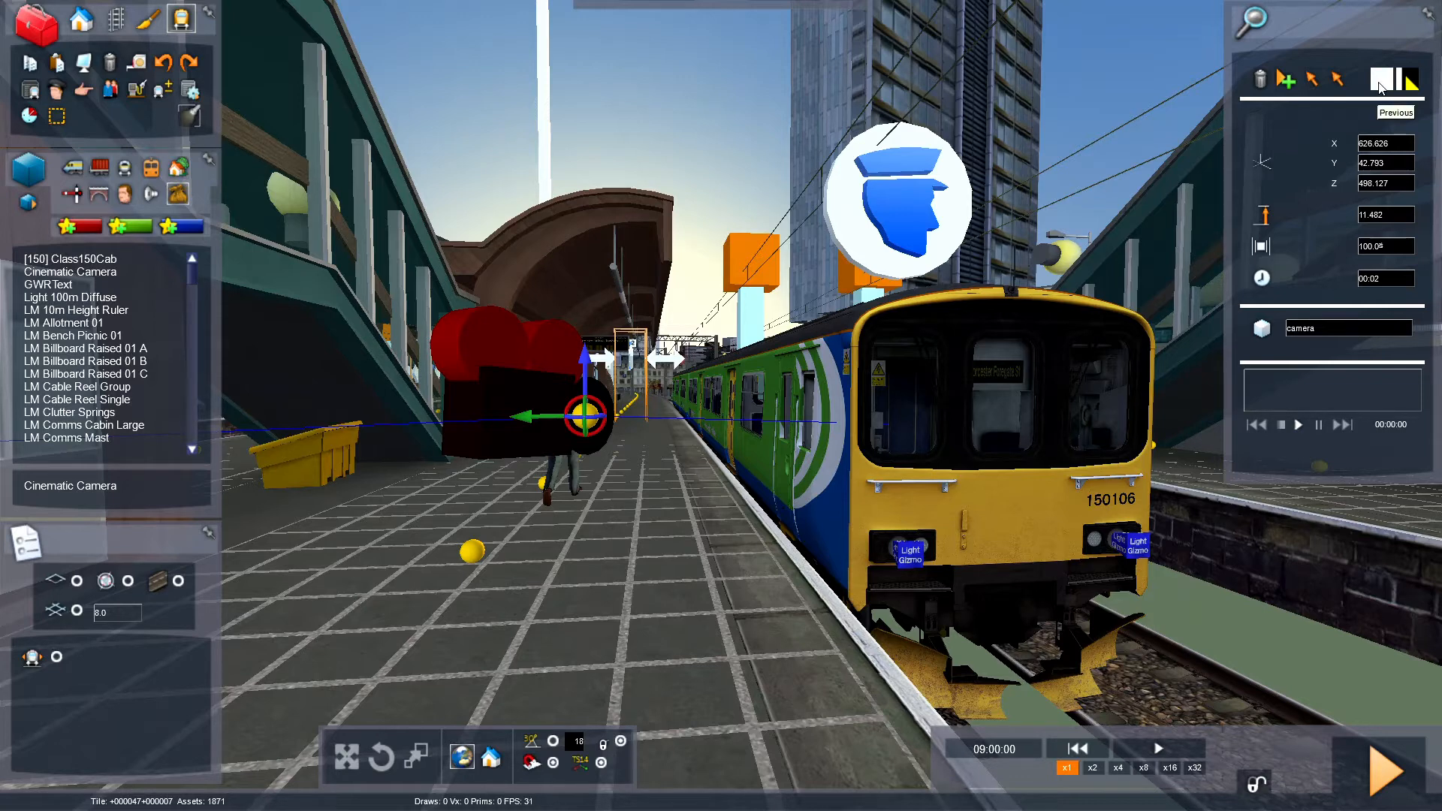
pyautogui.click(1381, 86)
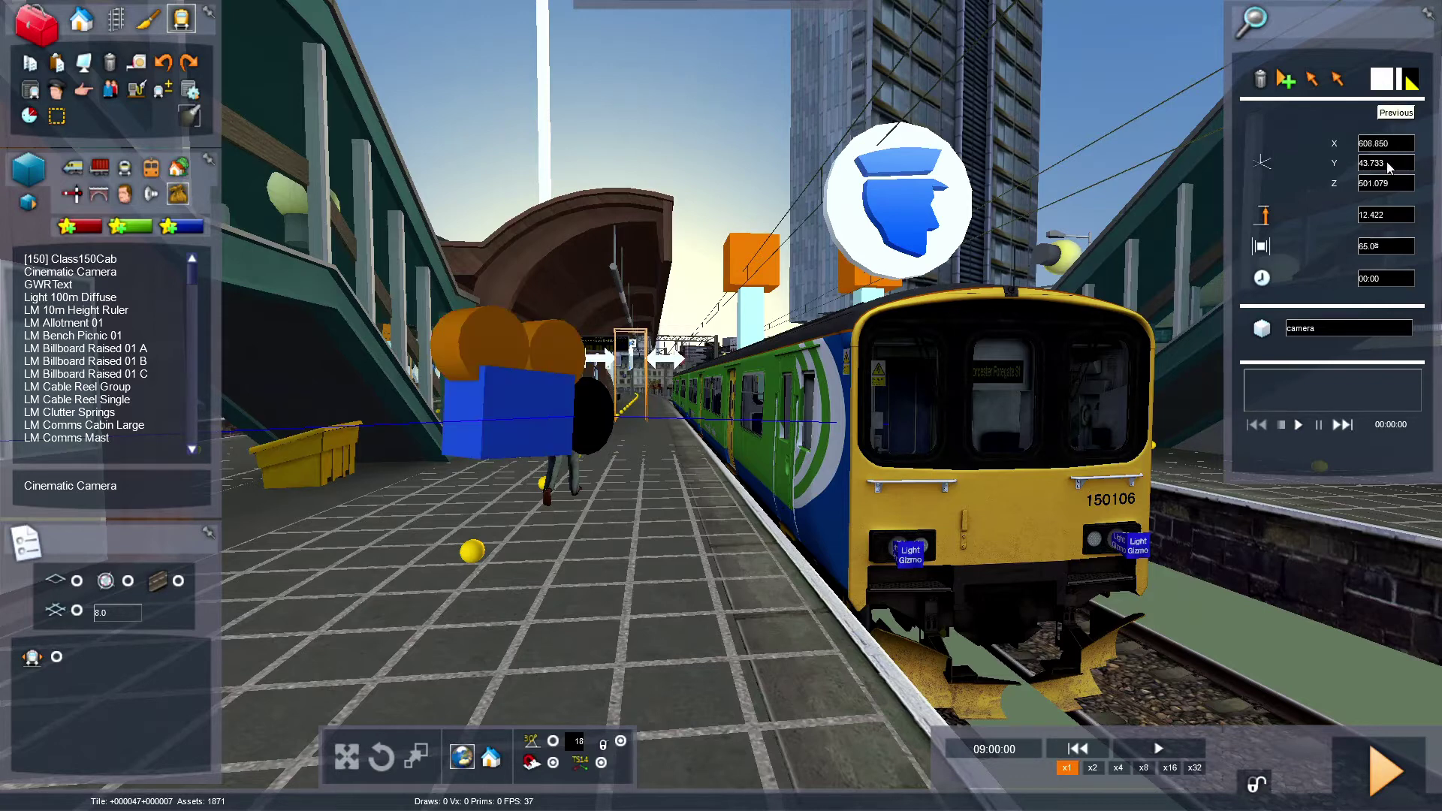
pyautogui.press('Left')
pyautogui.click(1396, 286)
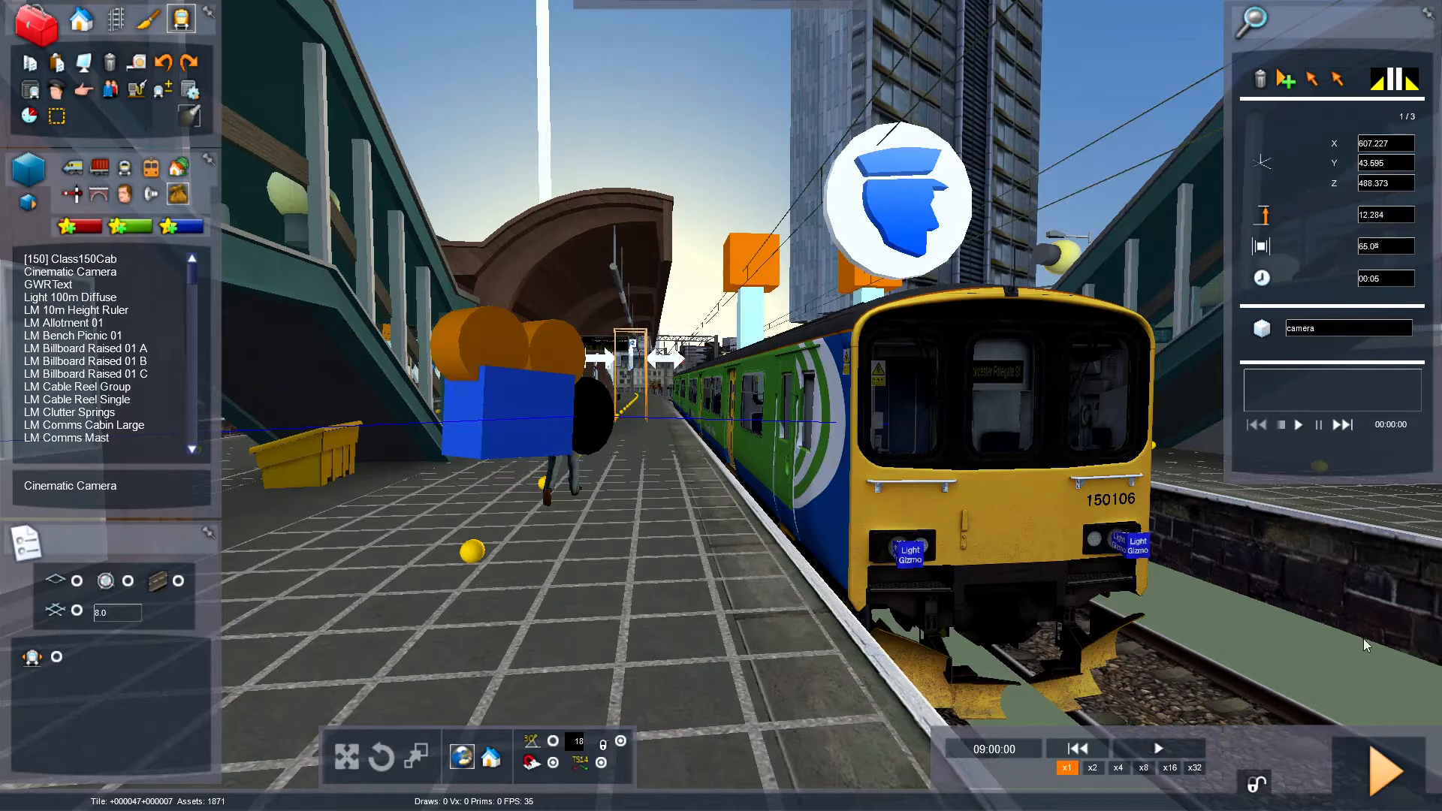
pyautogui.click(1301, 424)
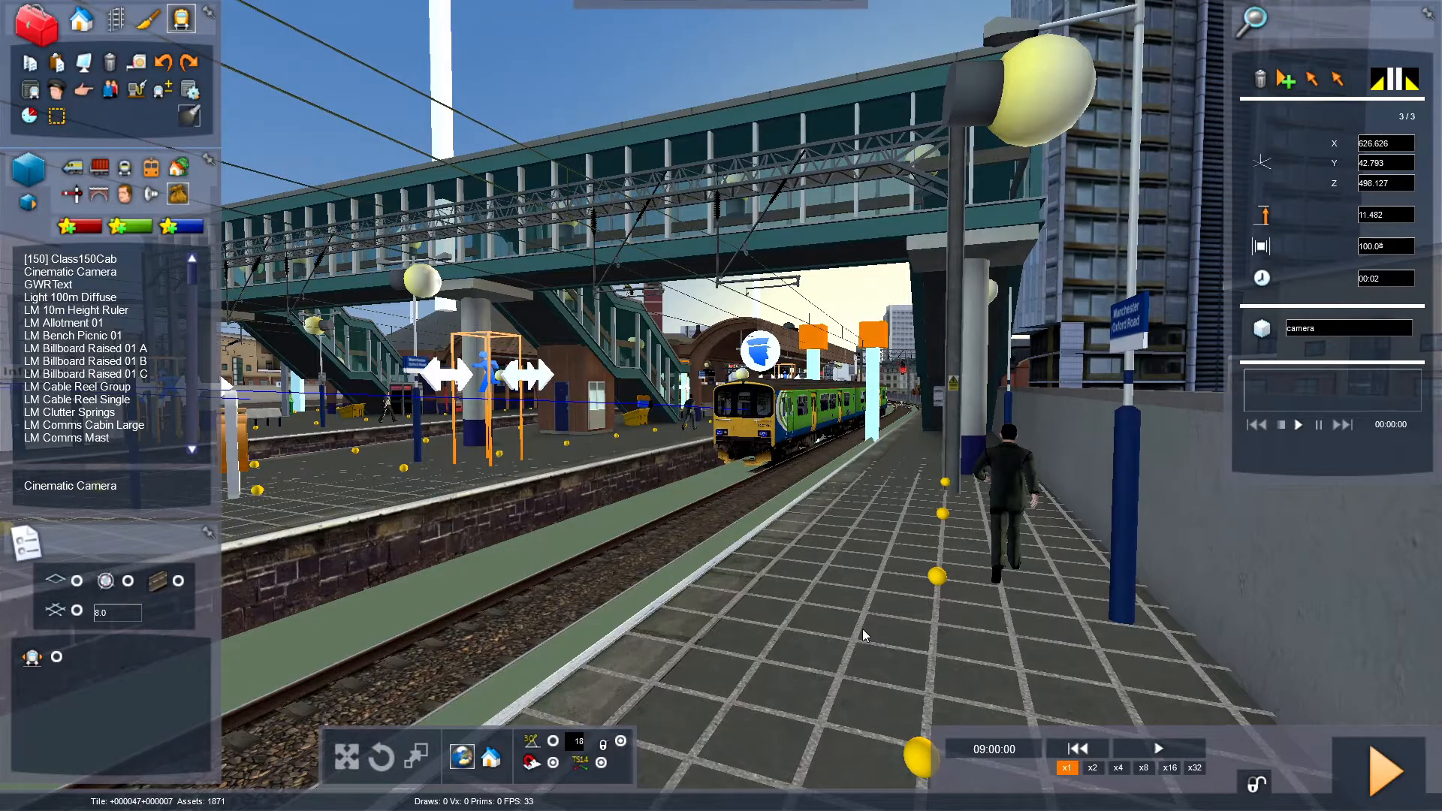
# Fly out over the tracks to a cinematic camera object, looking down the platform.
pyautogui.moveTo(862, 629); pyautogui.dragTo(564, 621, button='right')
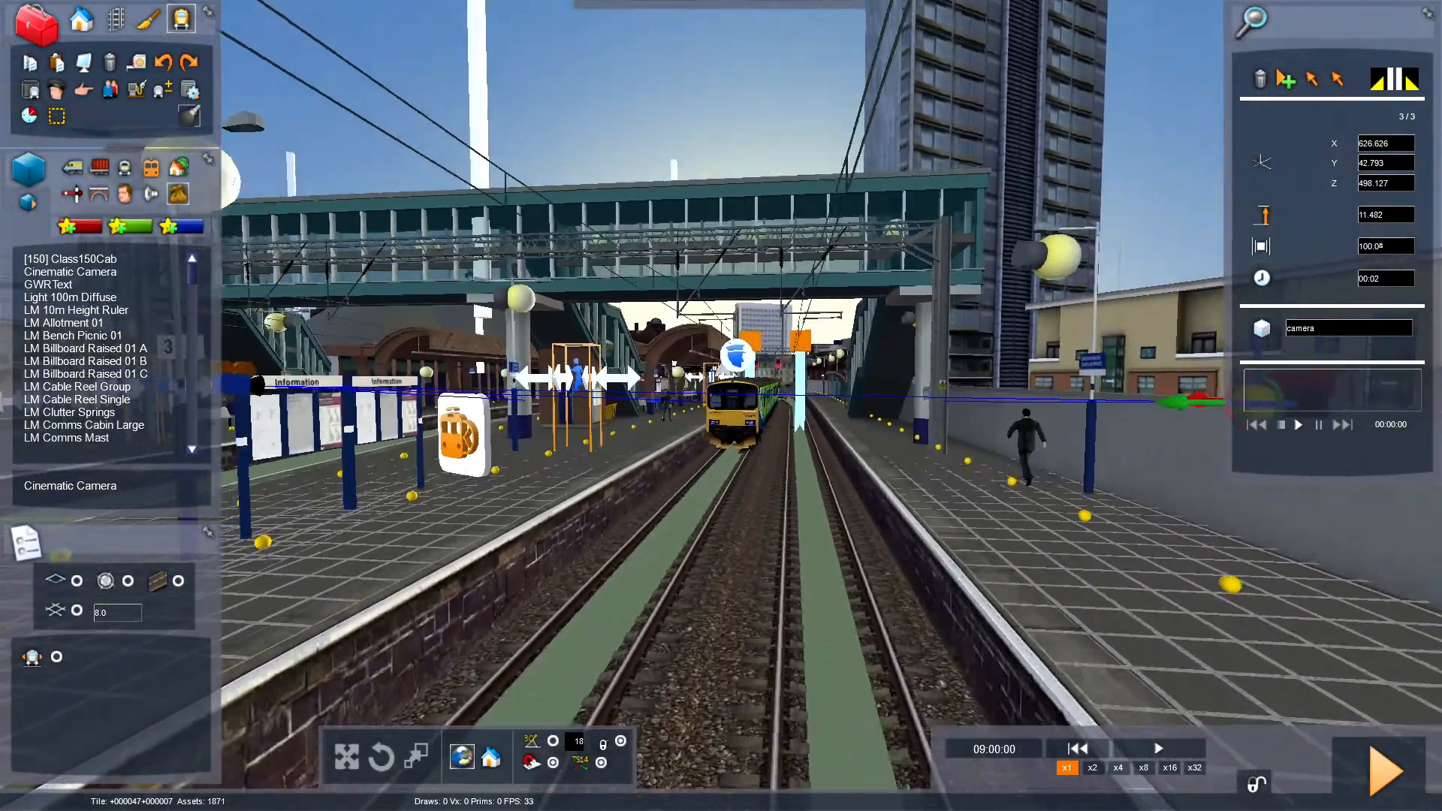
pyautogui.moveTo(721, 507); pyautogui.dragTo(804, 470, button='right')
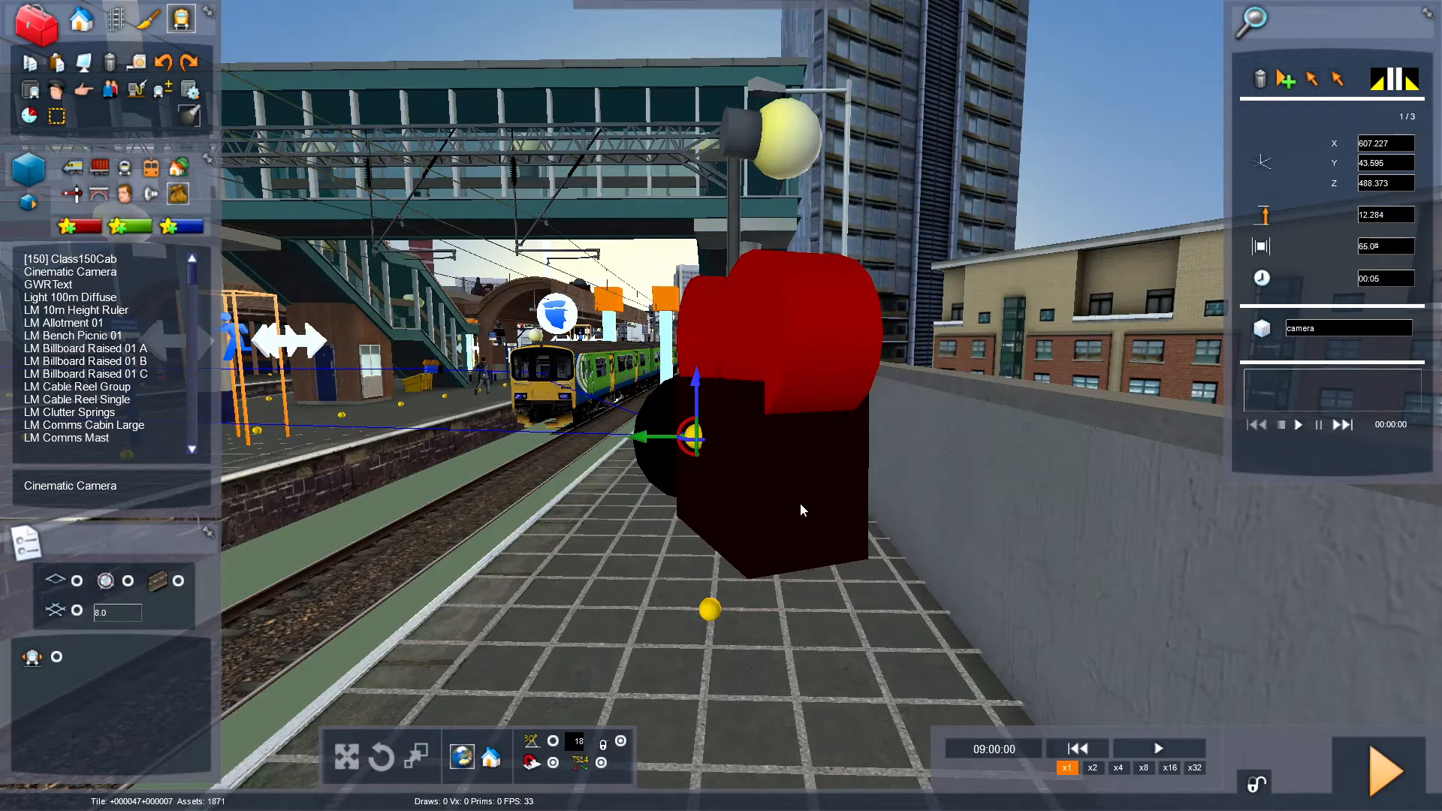
pyautogui.moveTo(804, 469); pyautogui.dragTo(800, 529, button='right')
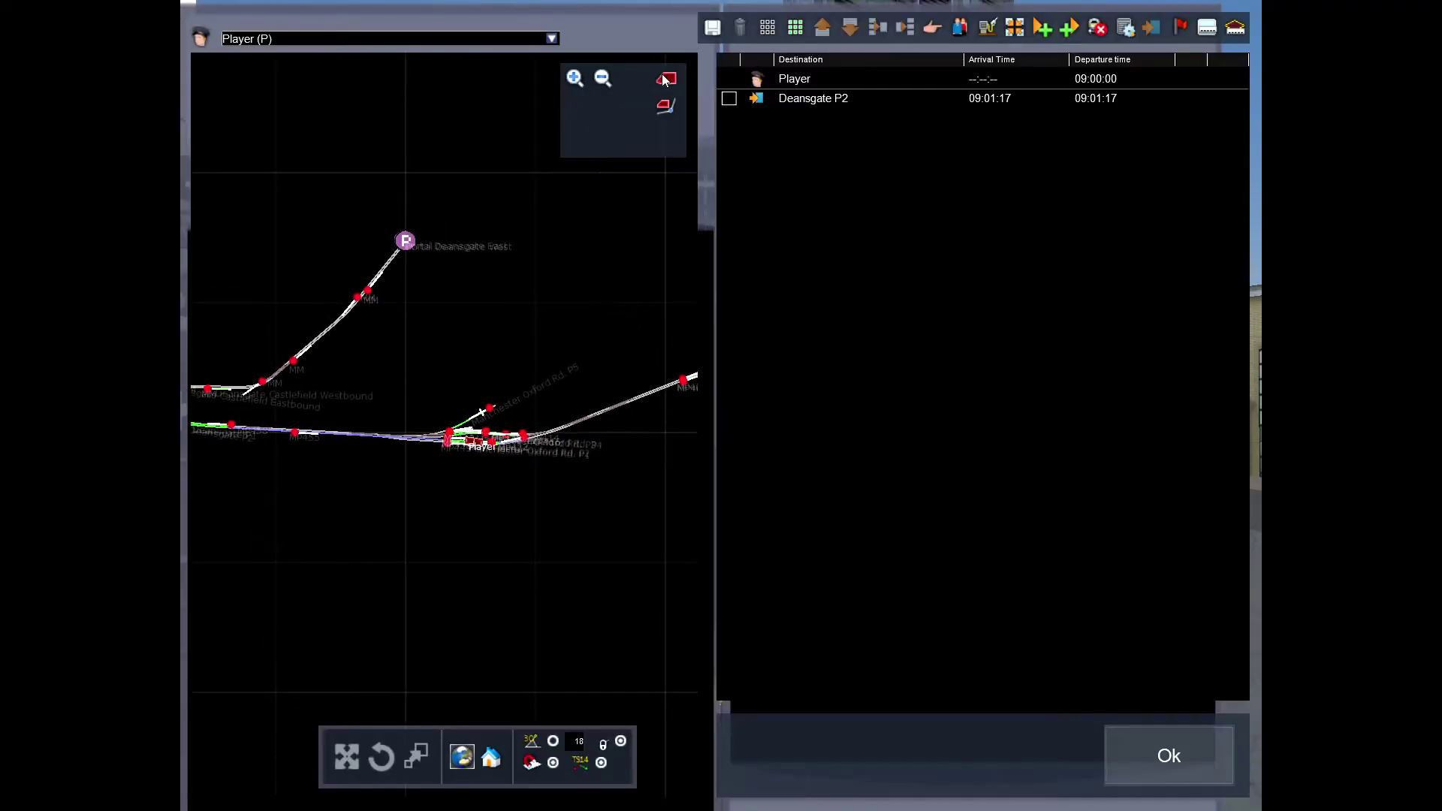
pyautogui.scroll(5, 540, 469)
# Insert an introMovie trigger instruction into the Player schedule ahead of Deansgate P2.
pyautogui.moveTo(439, 488); pyautogui.dragTo(530, 515)
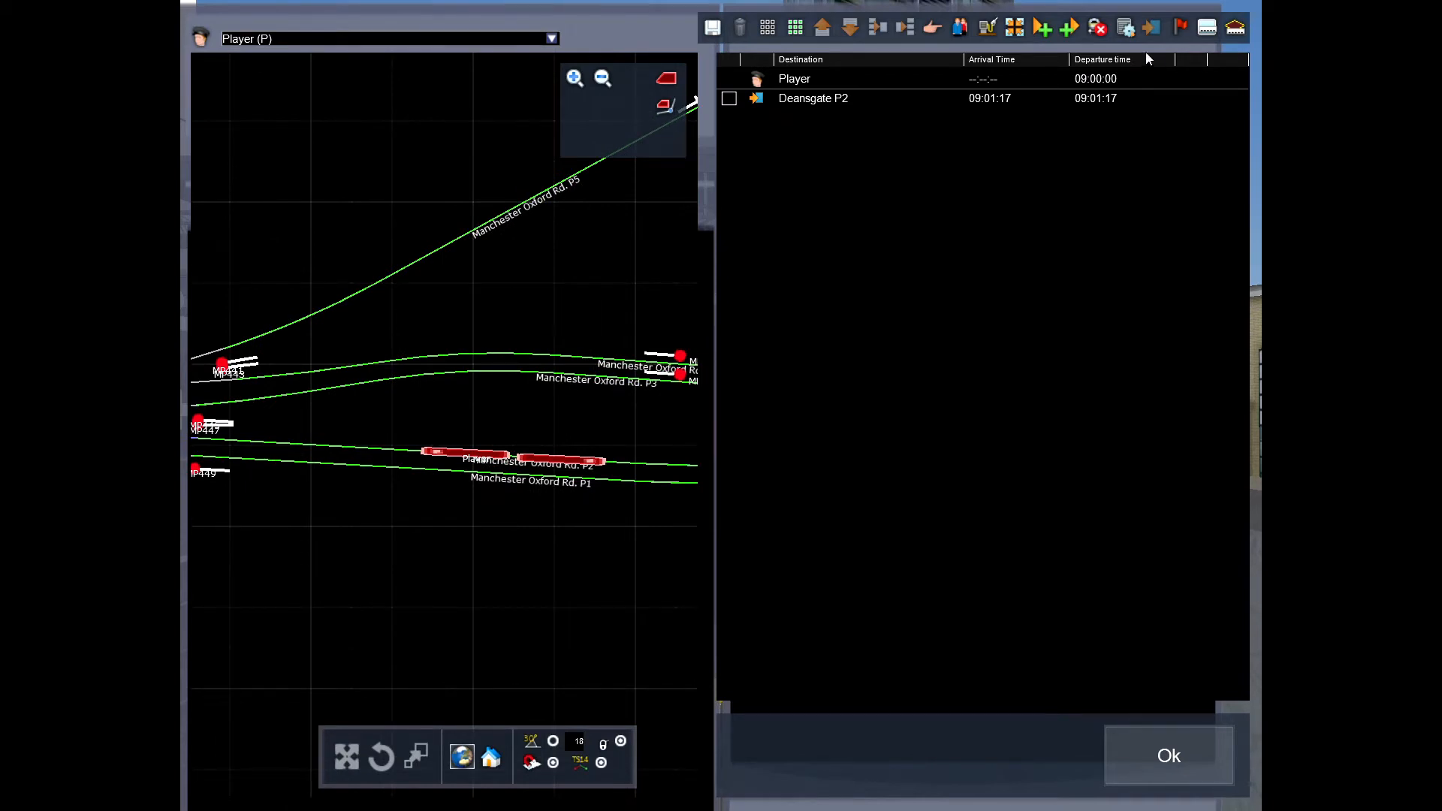
pyautogui.click(1129, 30)
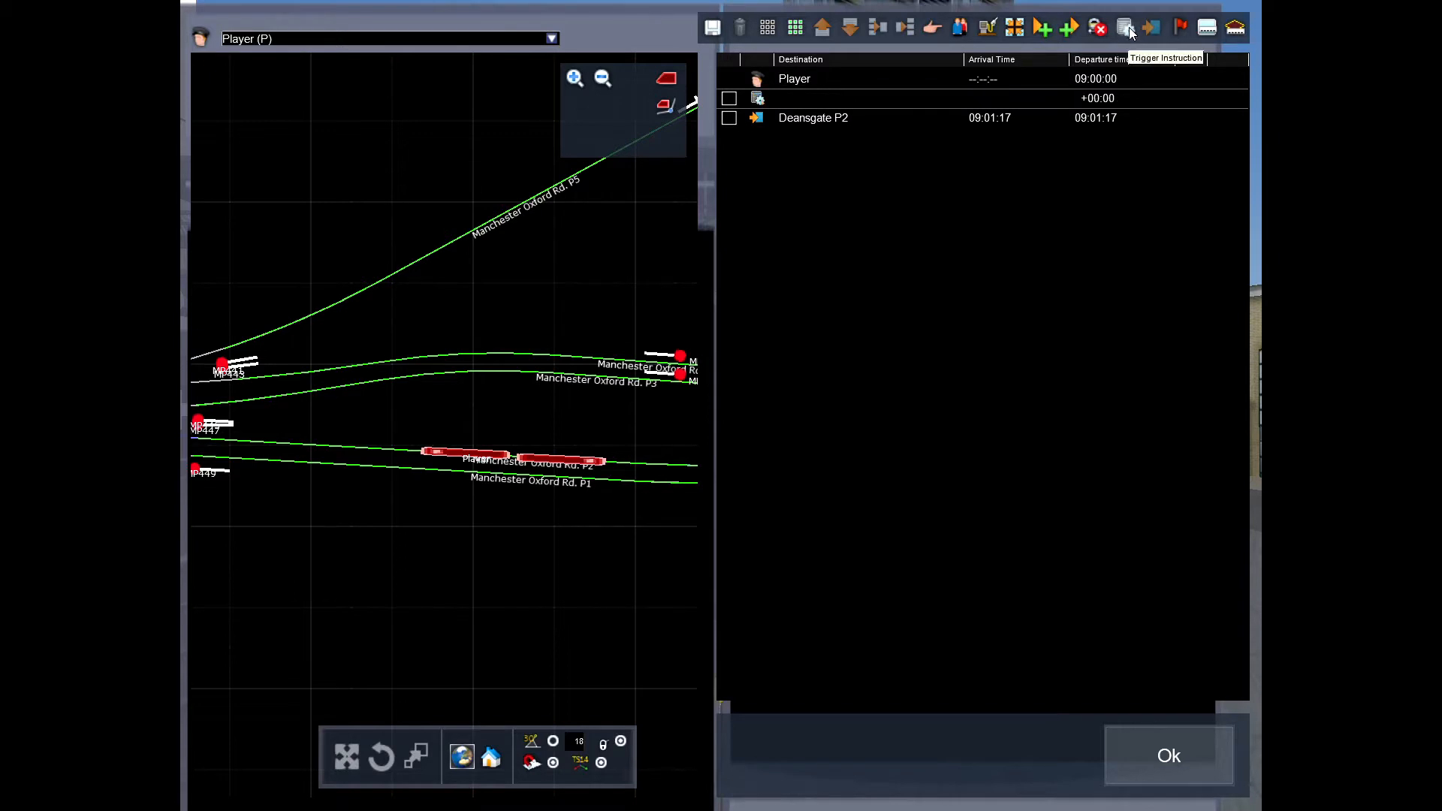
pyautogui.doubleClick(761, 98)
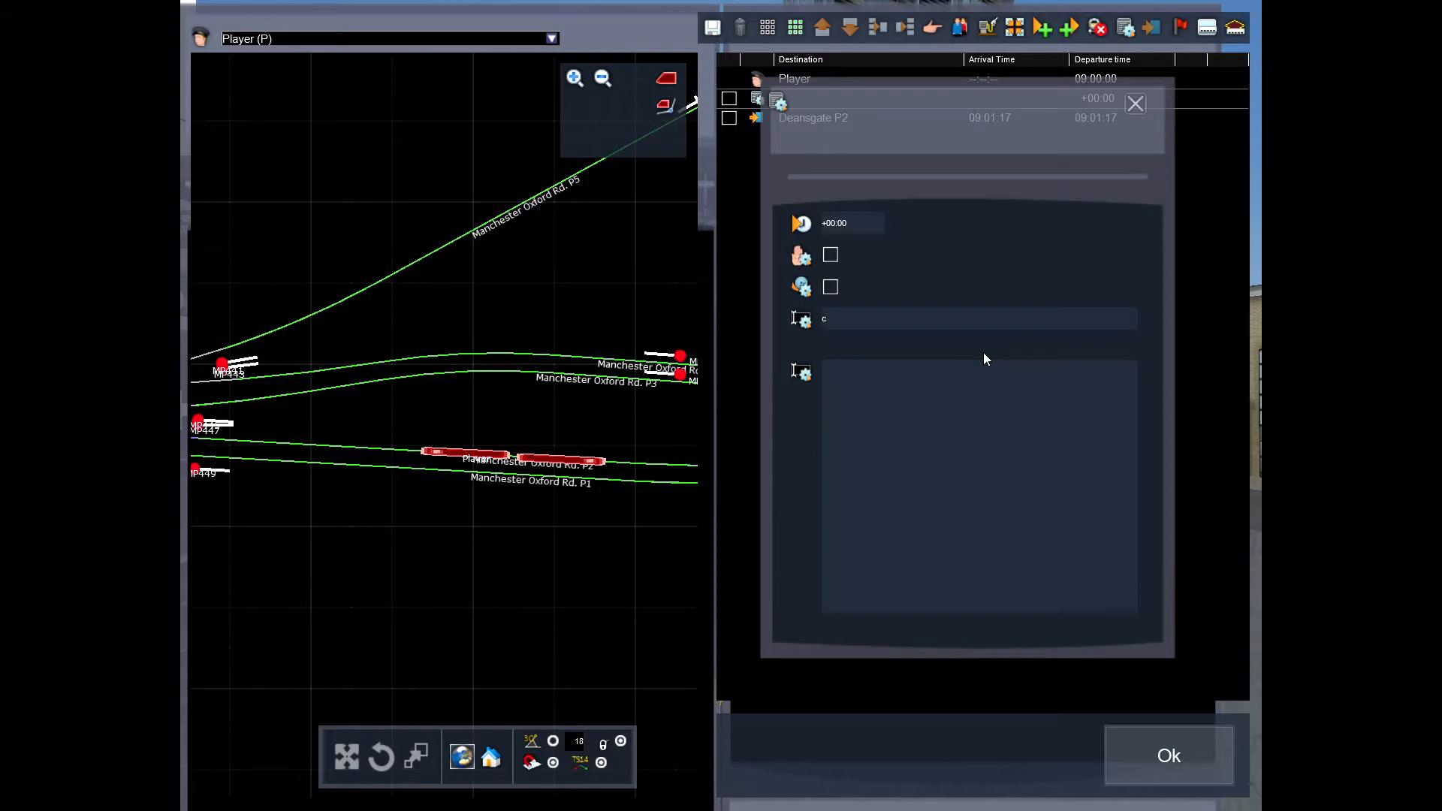
pyautogui.write('introMovie')
pyautogui.click(1135, 103)
# Add a forceCabCamera trigger instruction, save the scenario and insert a third row.
pyautogui.click(1126, 29)
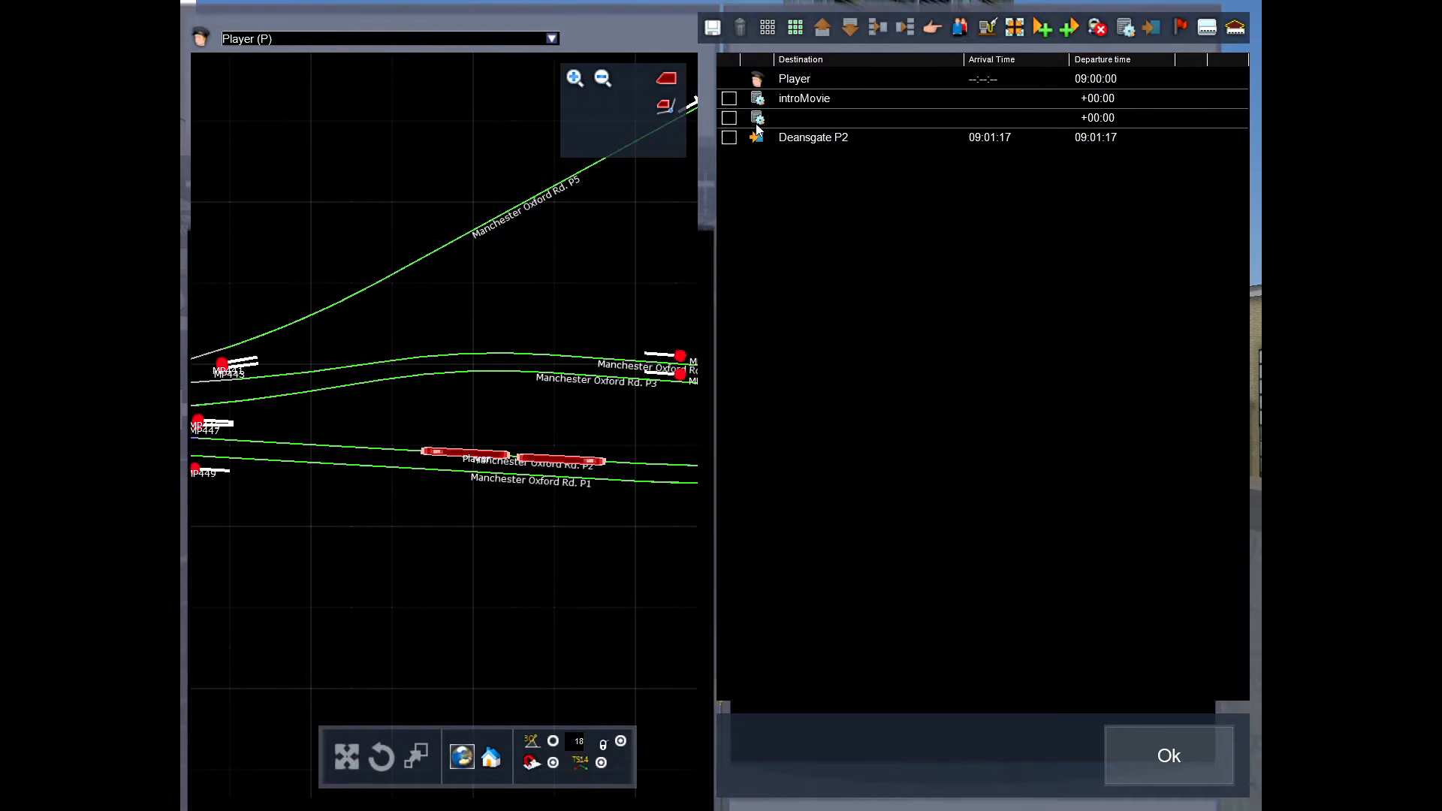
pyautogui.doubleClick(758, 122)
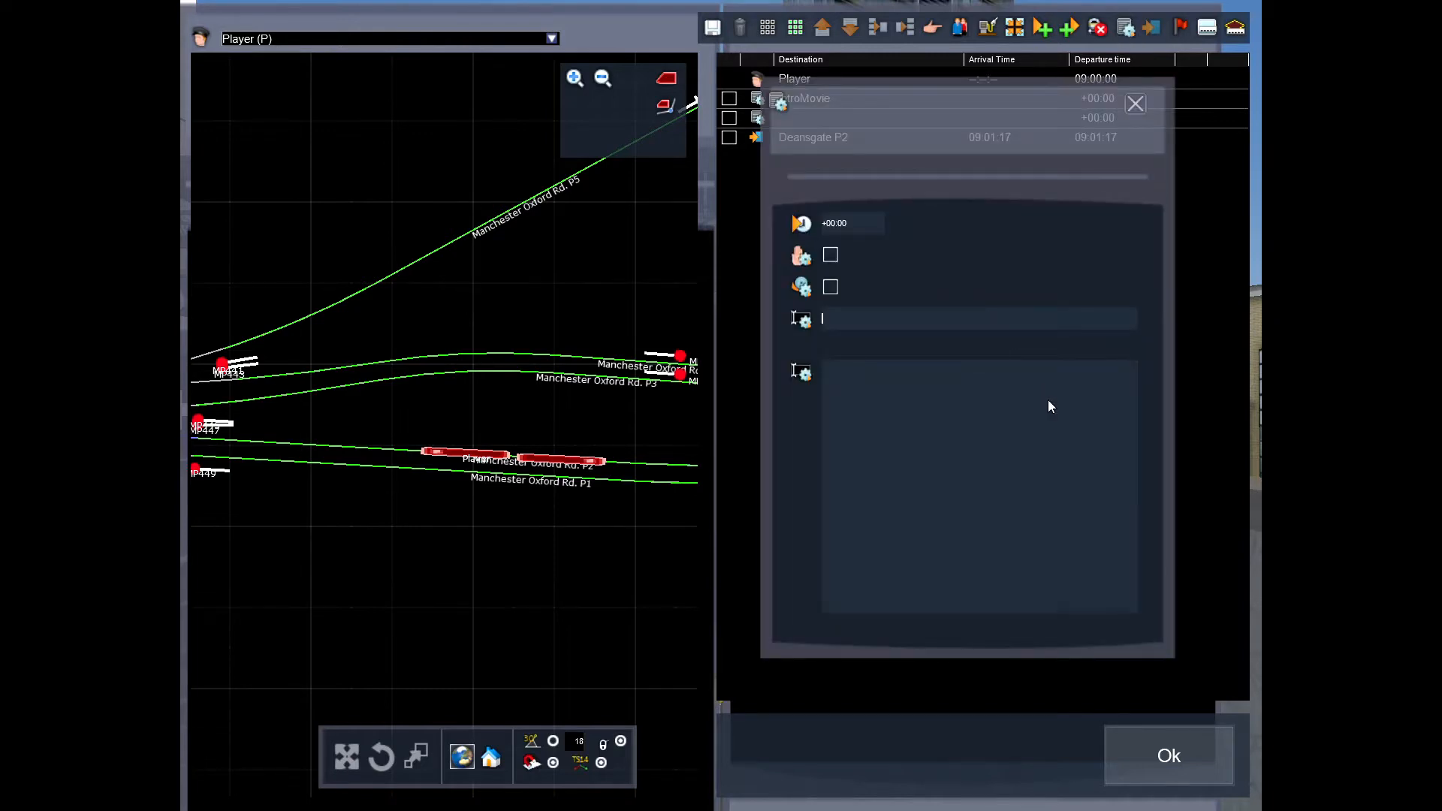
pyautogui.write('forceCabCam')
pyautogui.write('era')
pyautogui.click(1136, 104)
pyautogui.click(713, 27)
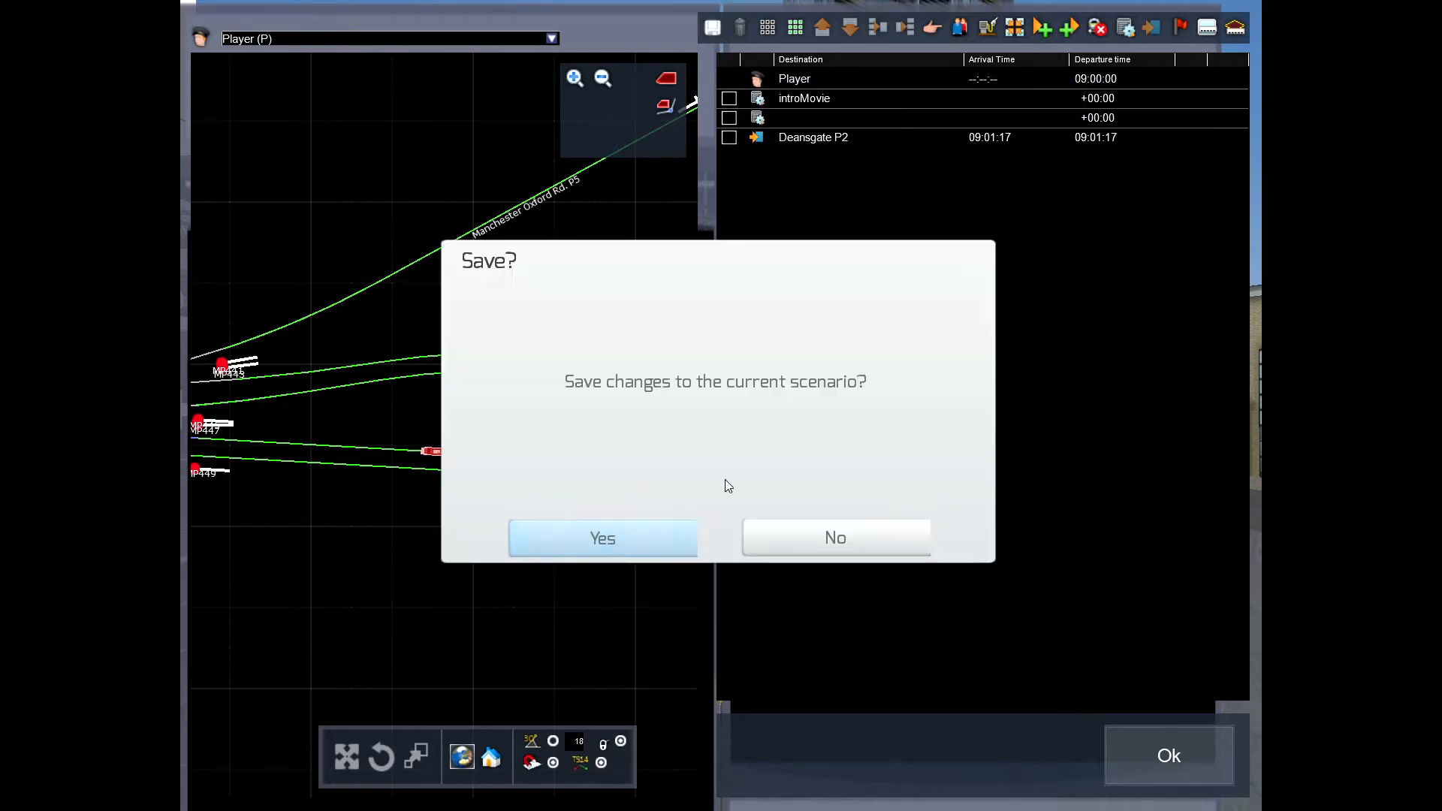
pyautogui.click(617, 537)
pyautogui.click(1131, 33)
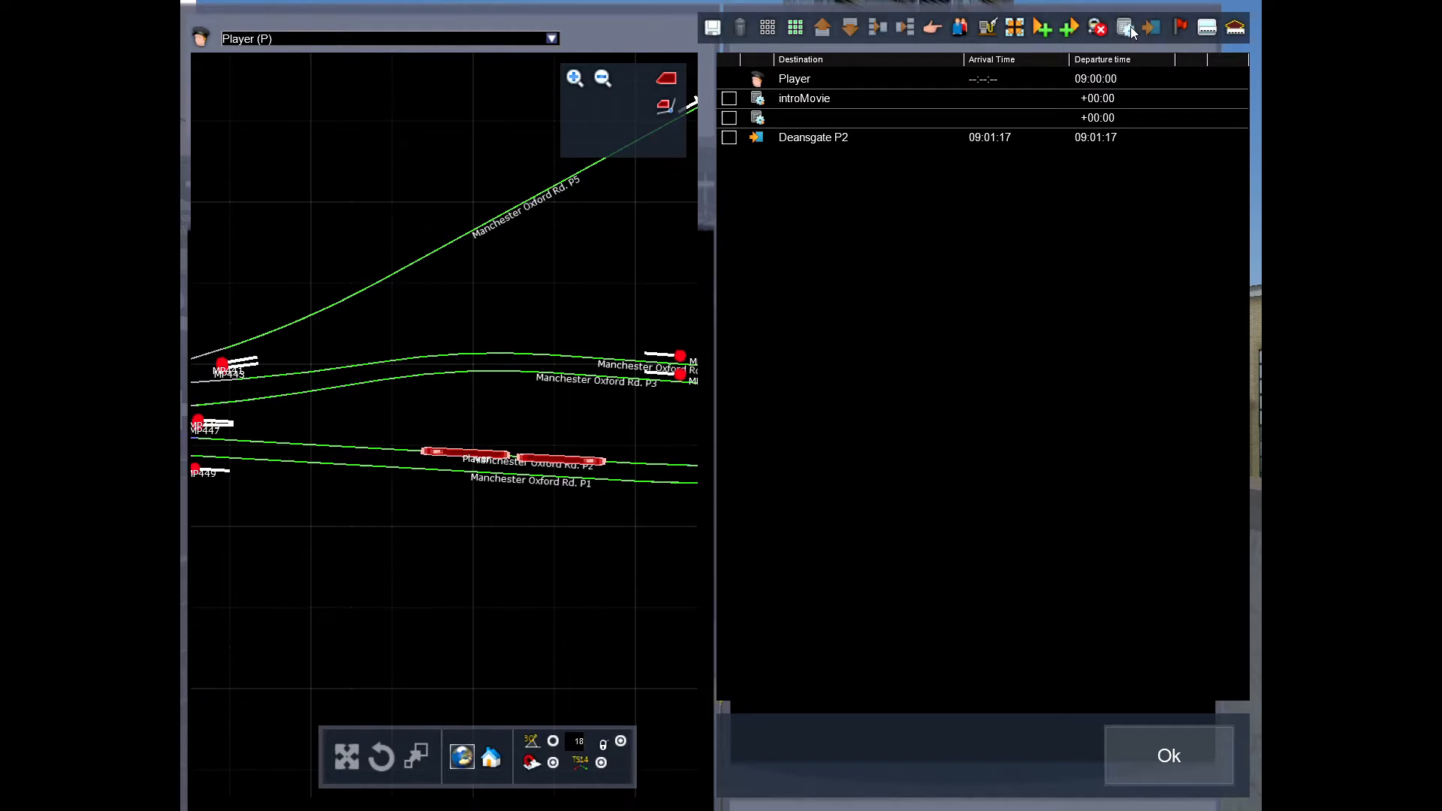
# Enter "Morning, driver! That was an intro cinematic." as the message and save the scenario.
pyautogui.doubleClick(778, 135)
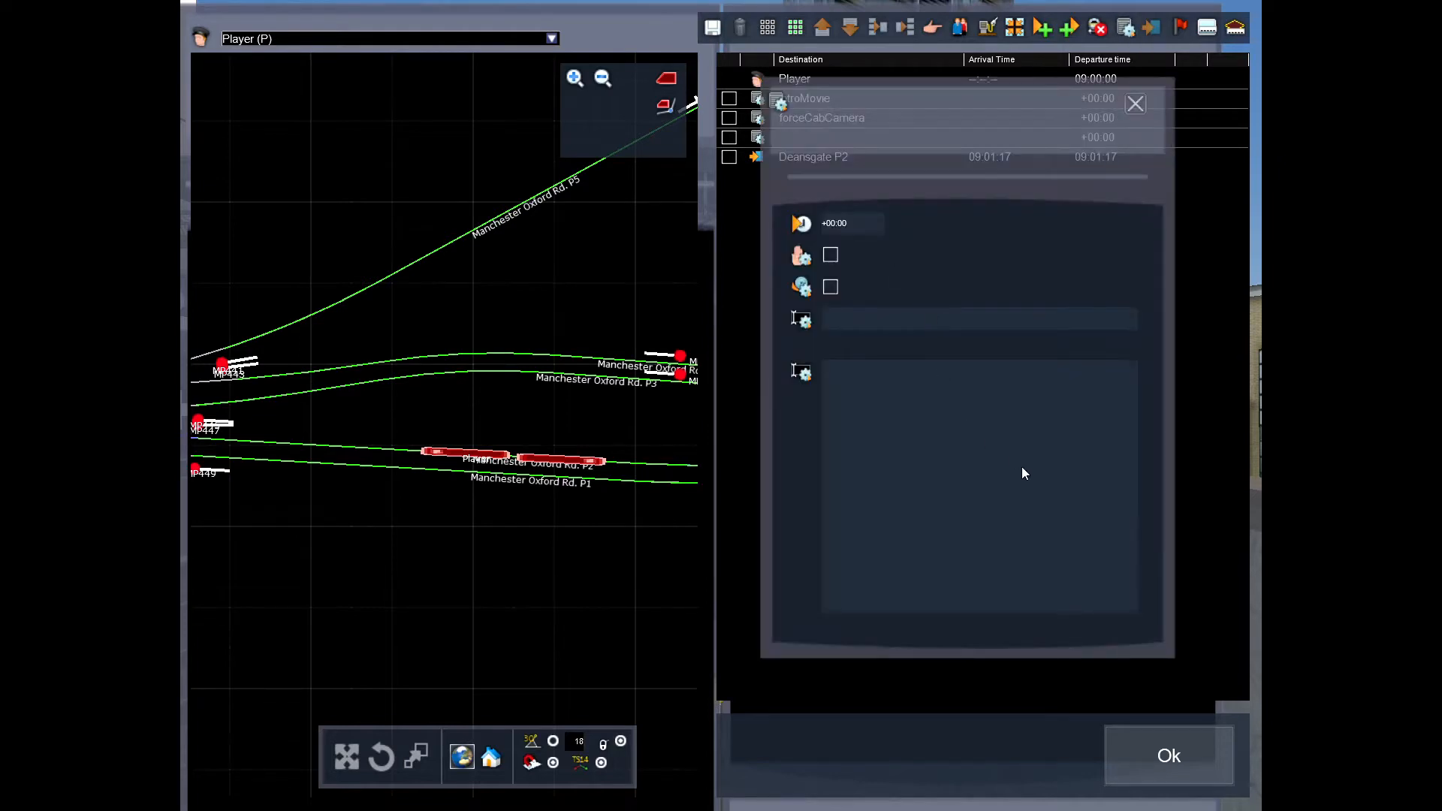
pyautogui.write('Morning, dri')
pyautogui.write('ver')
pyautogui.write(' Tht')
pyautogui.write(' was')
pyautogui.write(' a')
pyautogui.write('n intro')
pyautogui.write(' cinematic.')
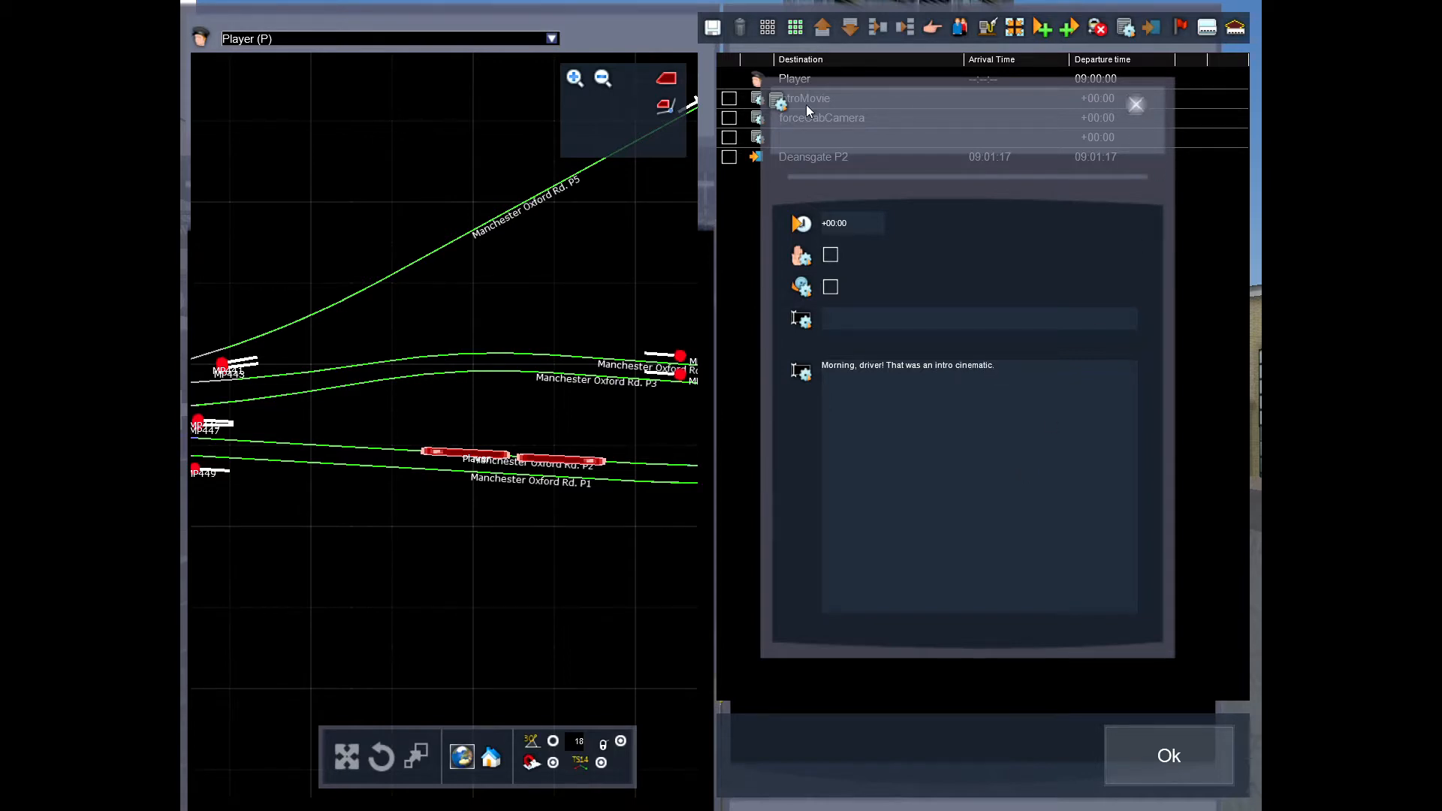
pyautogui.press('Escape')
pyautogui.hotkey('ctrl', 's')
pyautogui.click(648, 535)
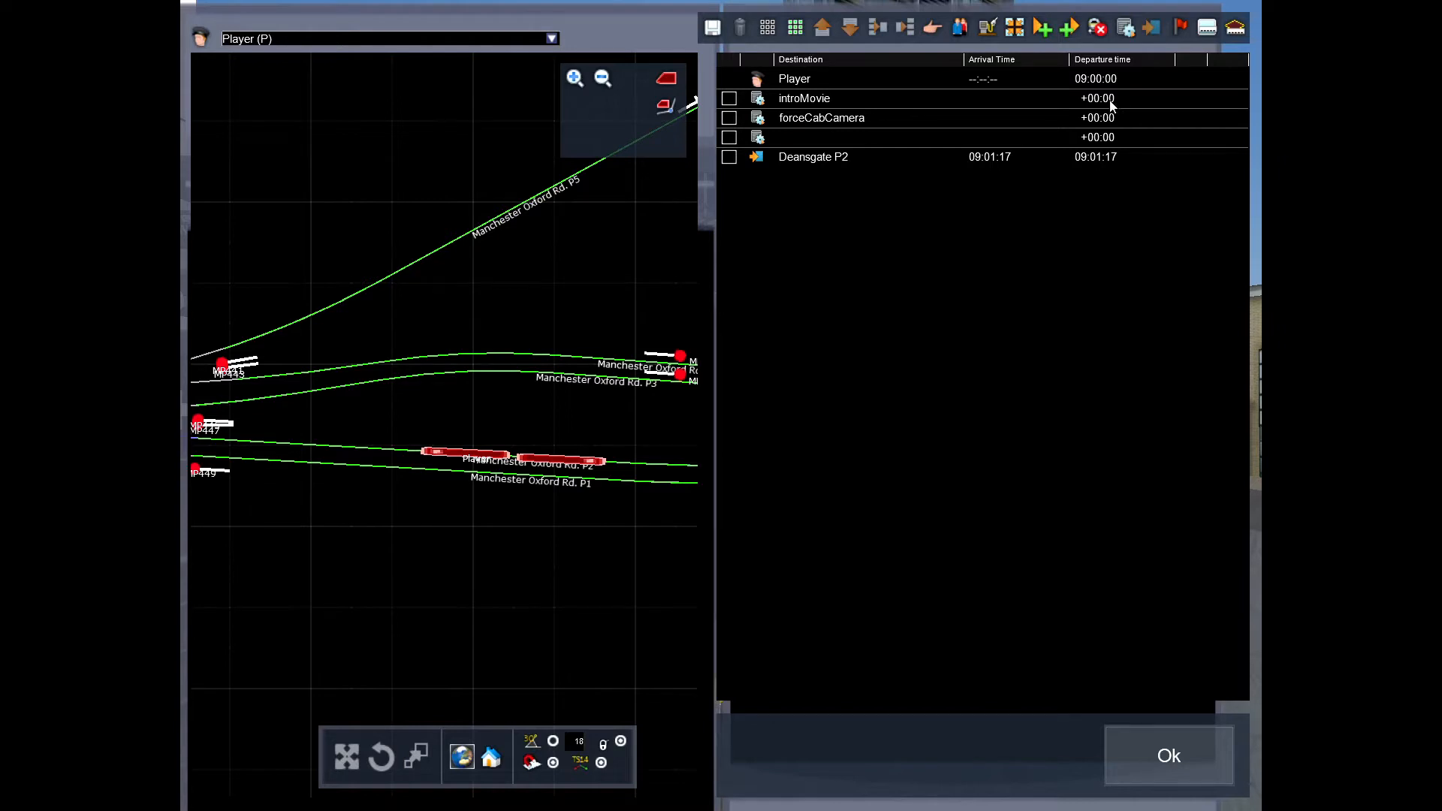
pyautogui.doubleClick(764, 122)
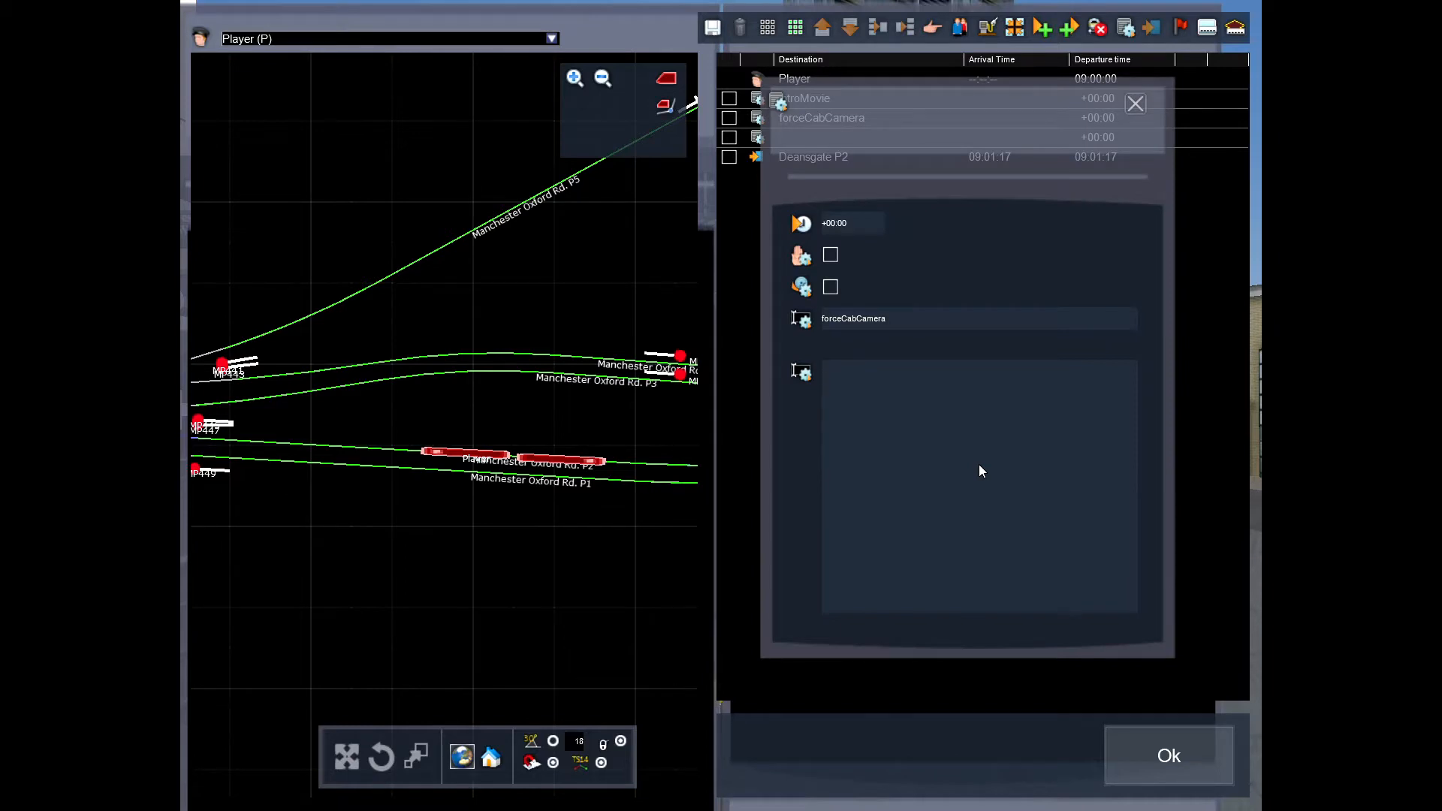
pyautogui.click(1168, 755)
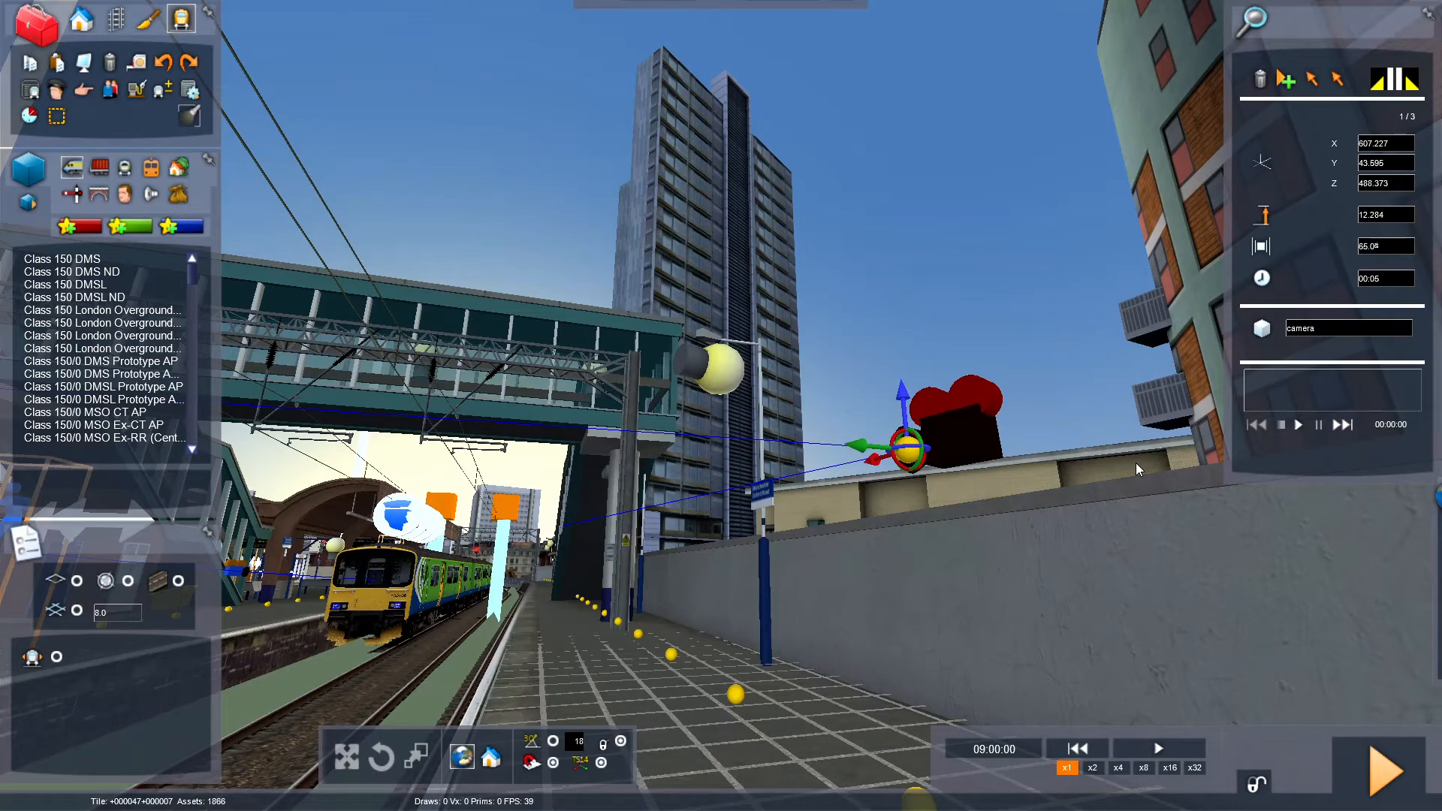
pyautogui.click(1299, 424)
pyautogui.click(1299, 425)
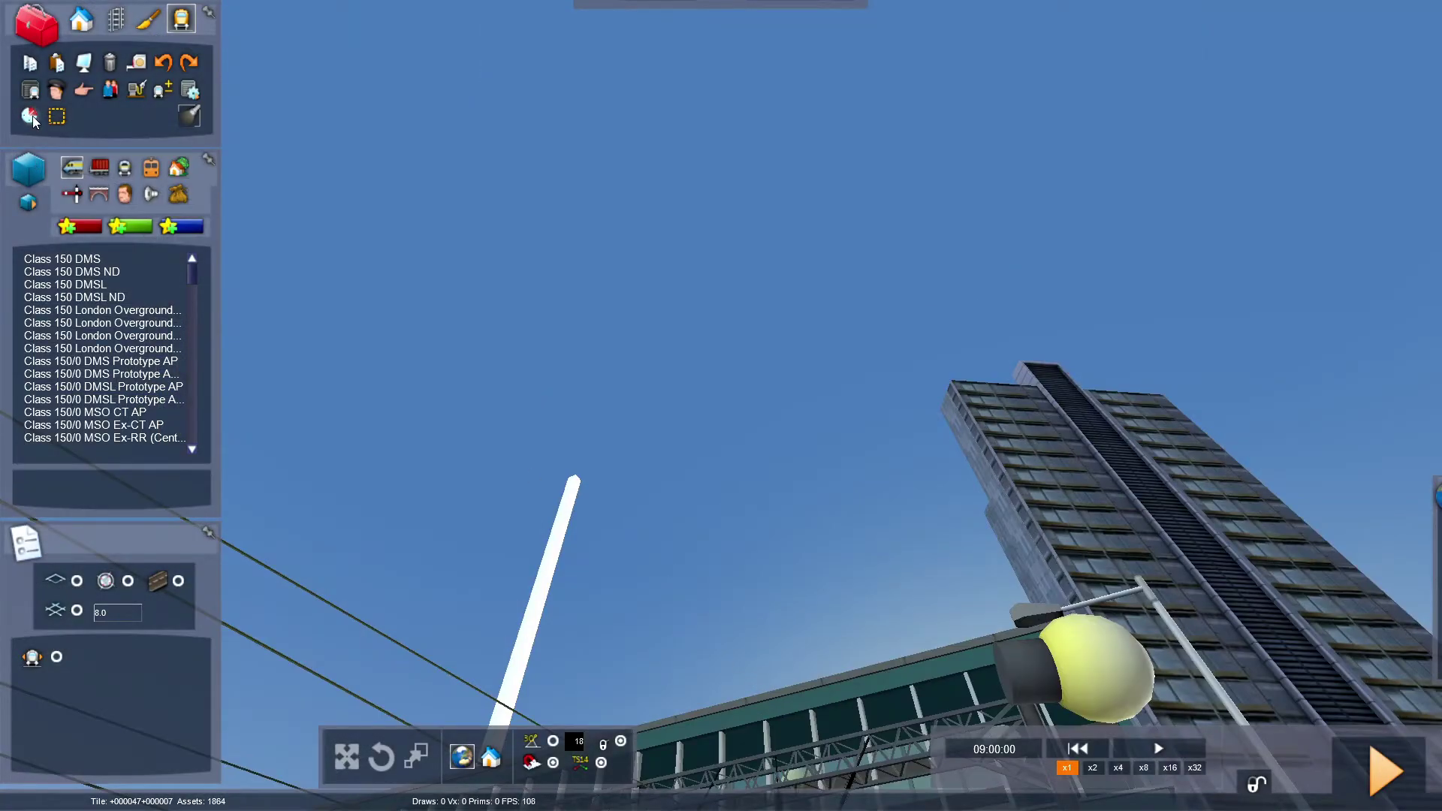
# Set the forceCabCamera instruction's time offset to +00:11 and save the scenario.
pyautogui.click(29, 117)
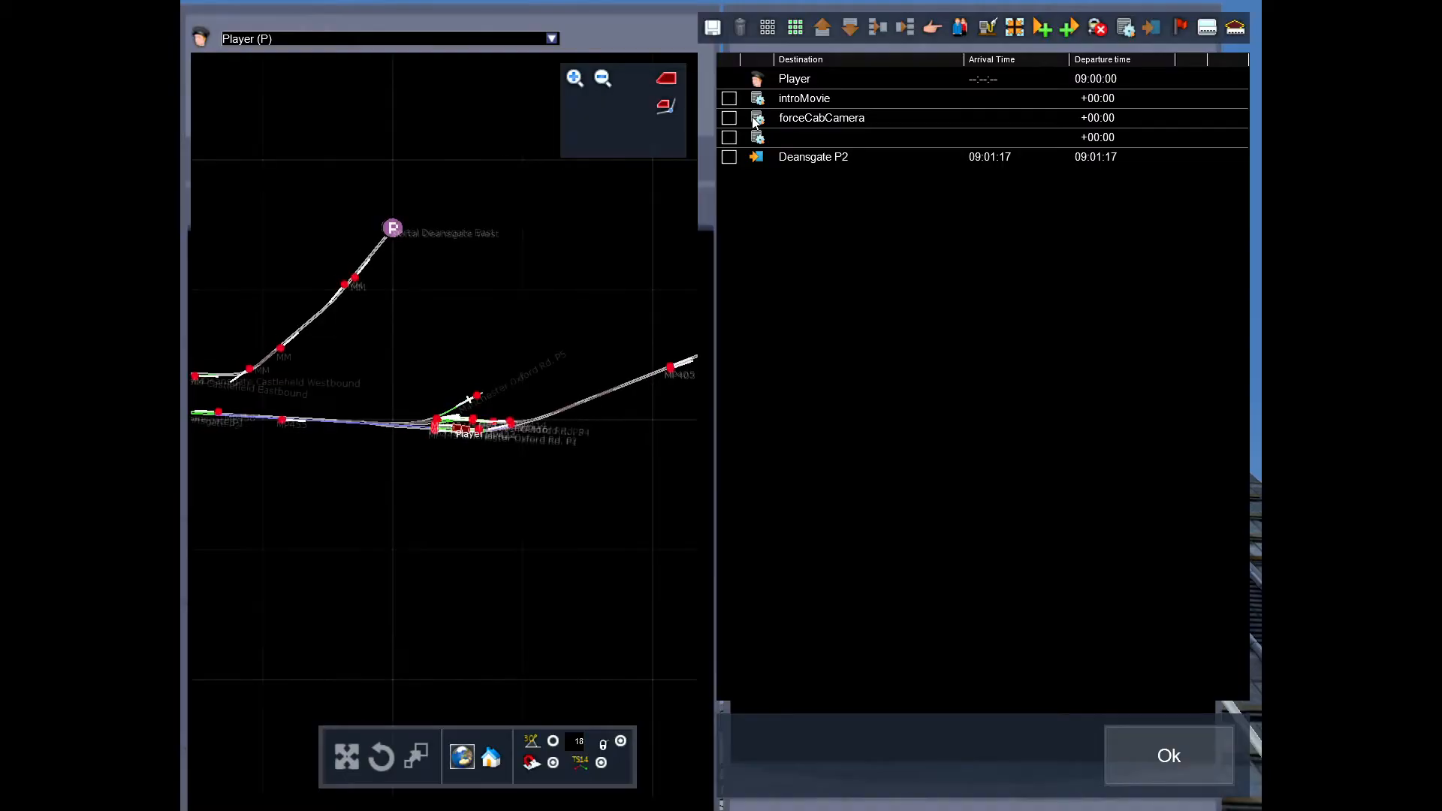
pyautogui.click(757, 128)
pyautogui.click(848, 223)
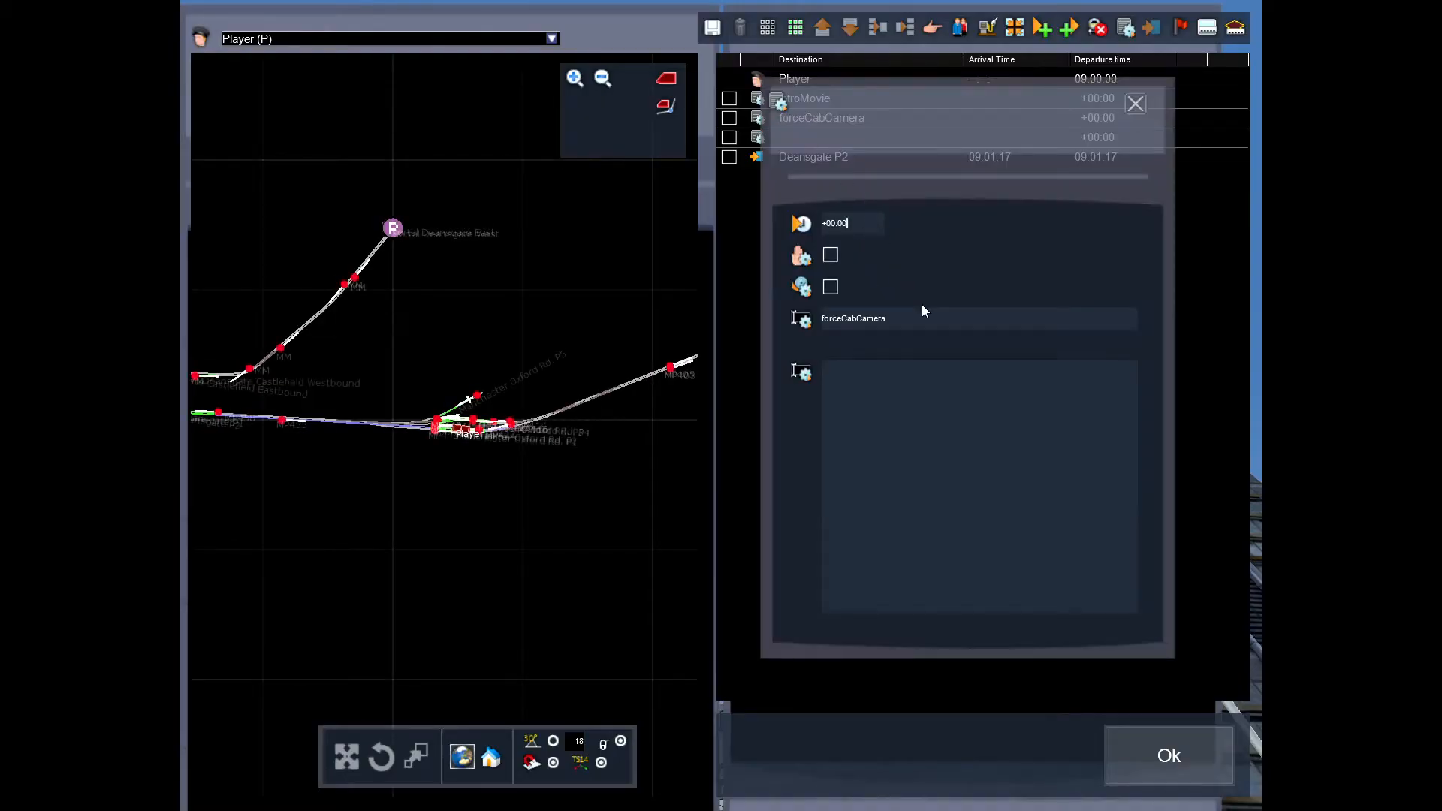
pyautogui.write('11')
pyautogui.click(1135, 105)
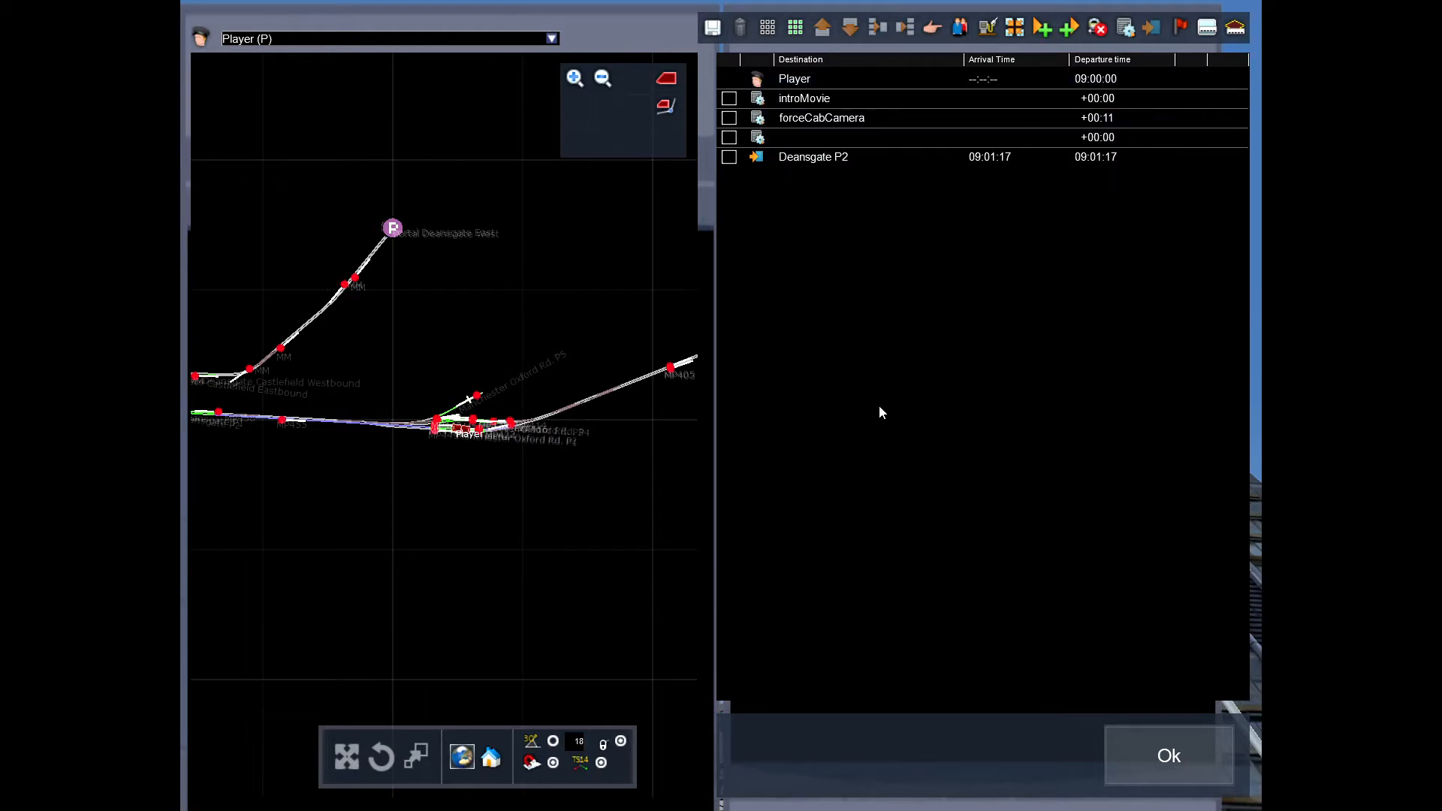
pyautogui.click(703, 27)
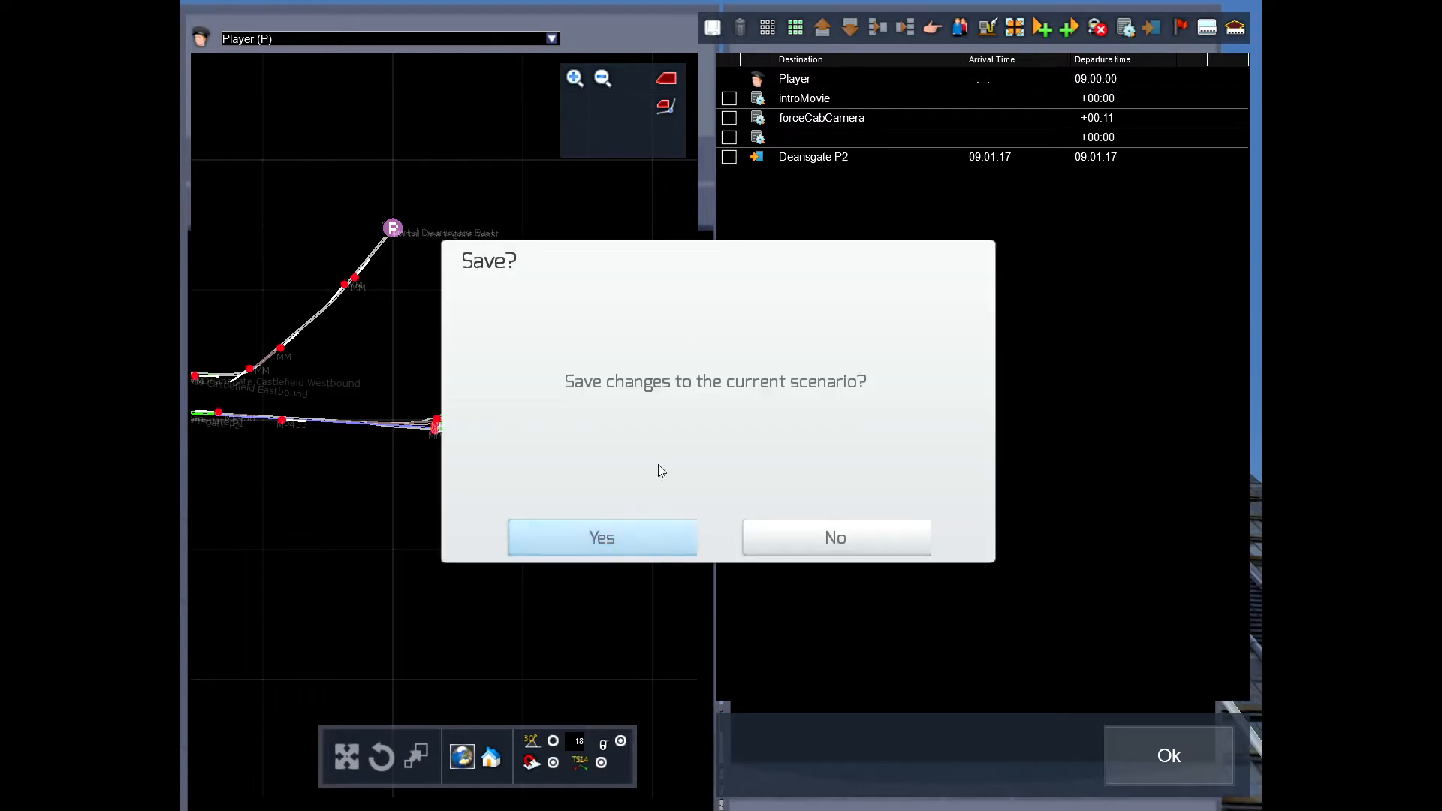
pyautogui.click(603, 536)
# Set the message instruction's time offset to +00:02 and save the scenario.
pyautogui.doubleClick(757, 137)
pyautogui.click(868, 222)
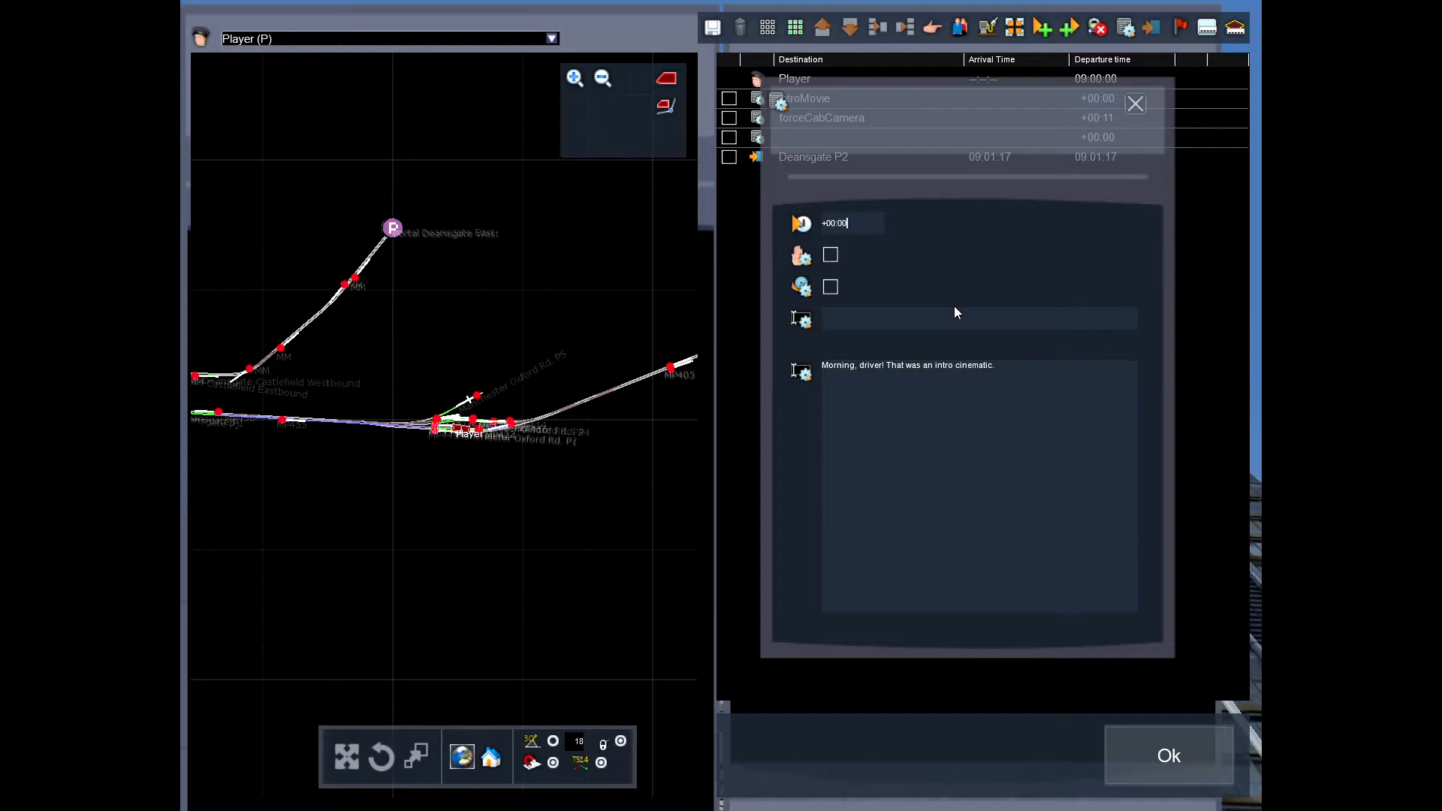
pyautogui.press('BackSpace')
pyautogui.write('2')
pyautogui.click(1134, 104)
pyautogui.click(711, 27)
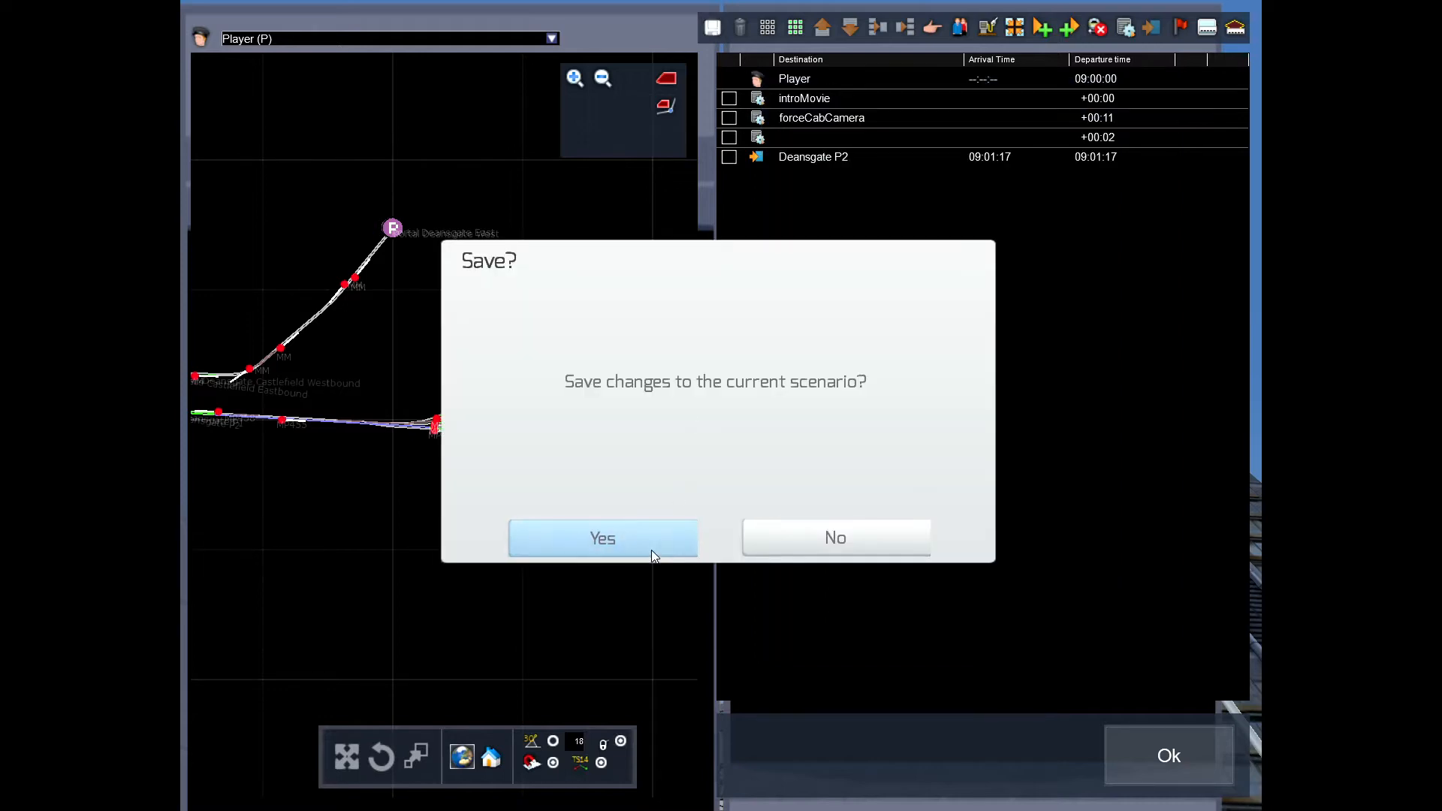
pyautogui.click(601, 537)
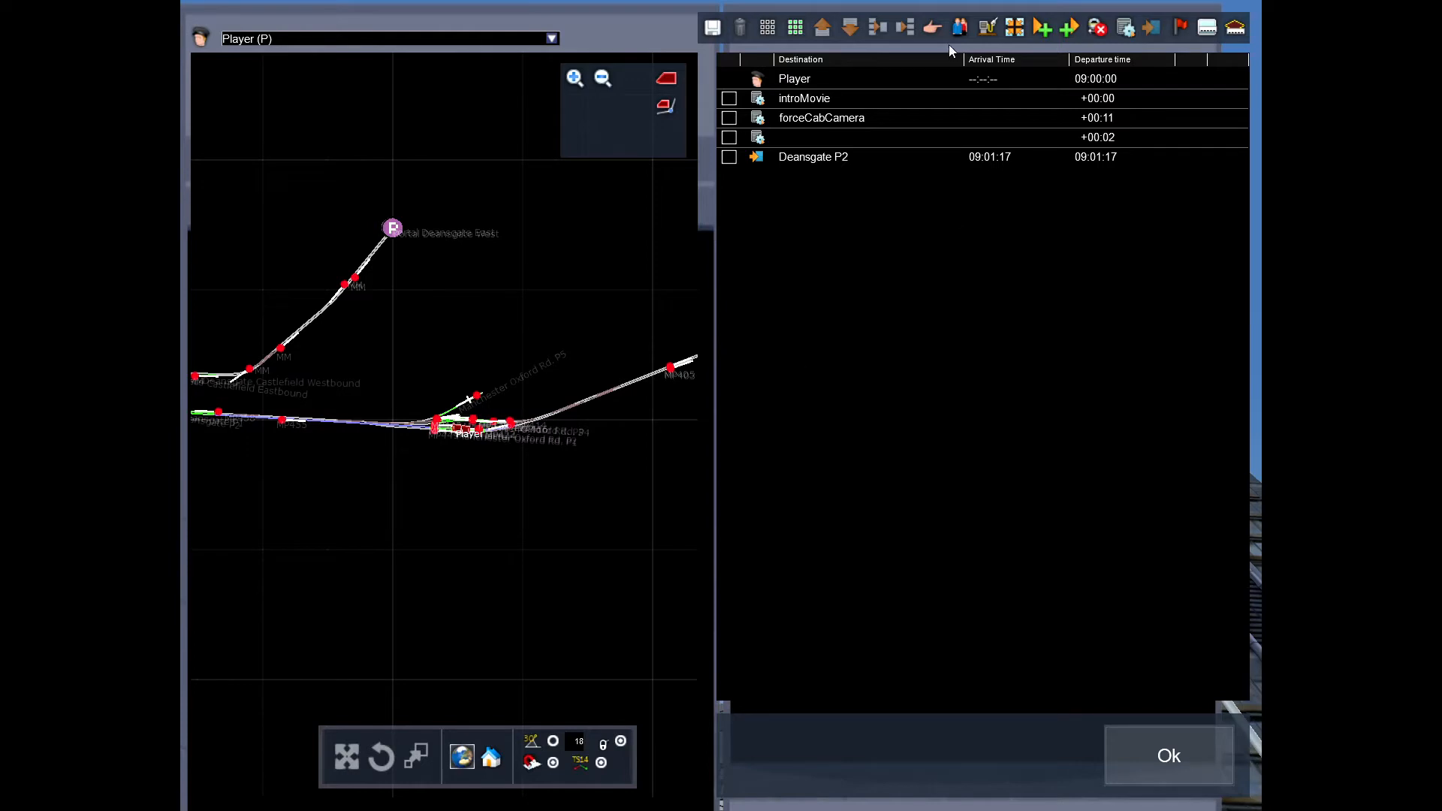
# Add a drive-to instruction with destination Deansgate P2, save, and open the scenario folder from Script.
pyautogui.click(931, 27)
pyautogui.doubleClick(788, 157)
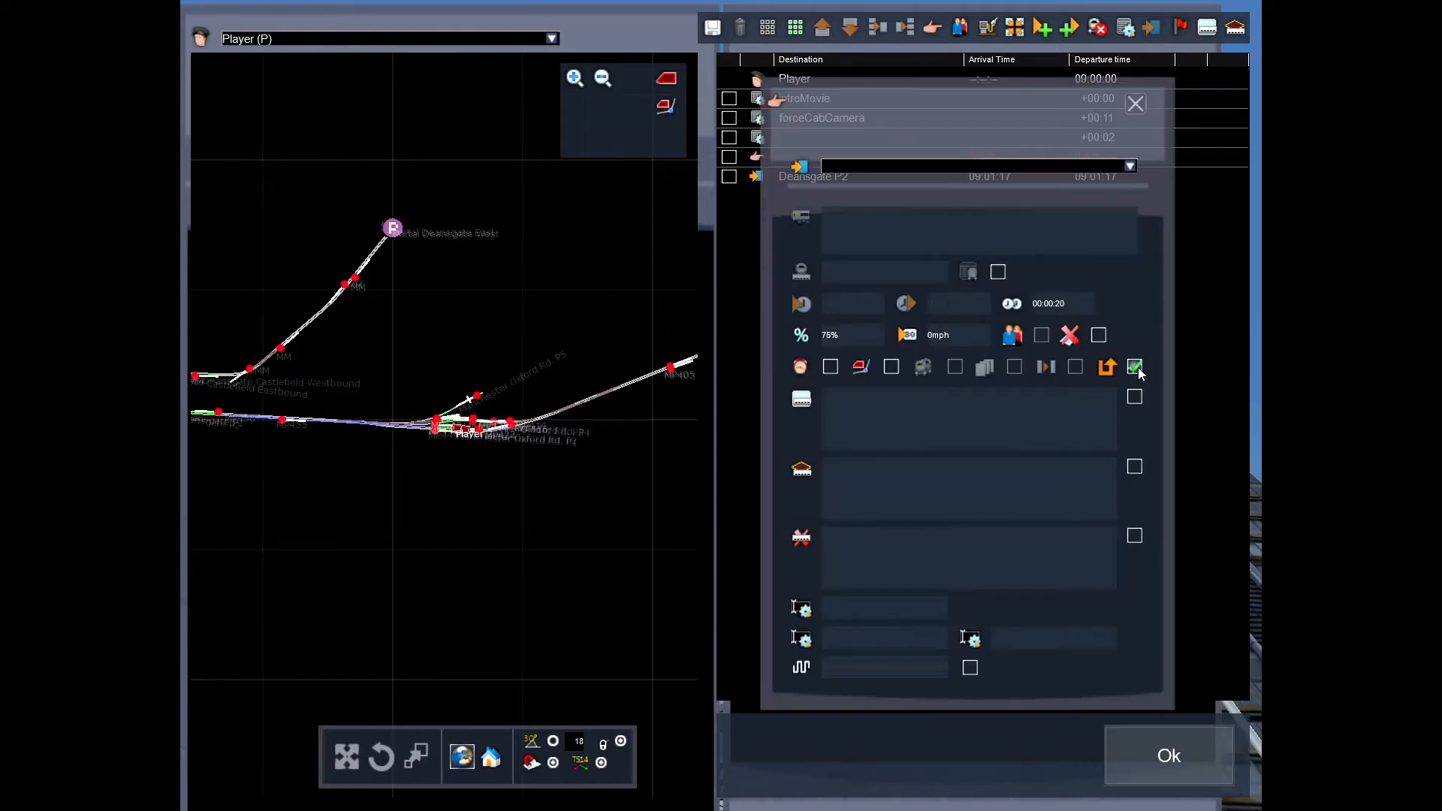
pyautogui.click(1029, 167)
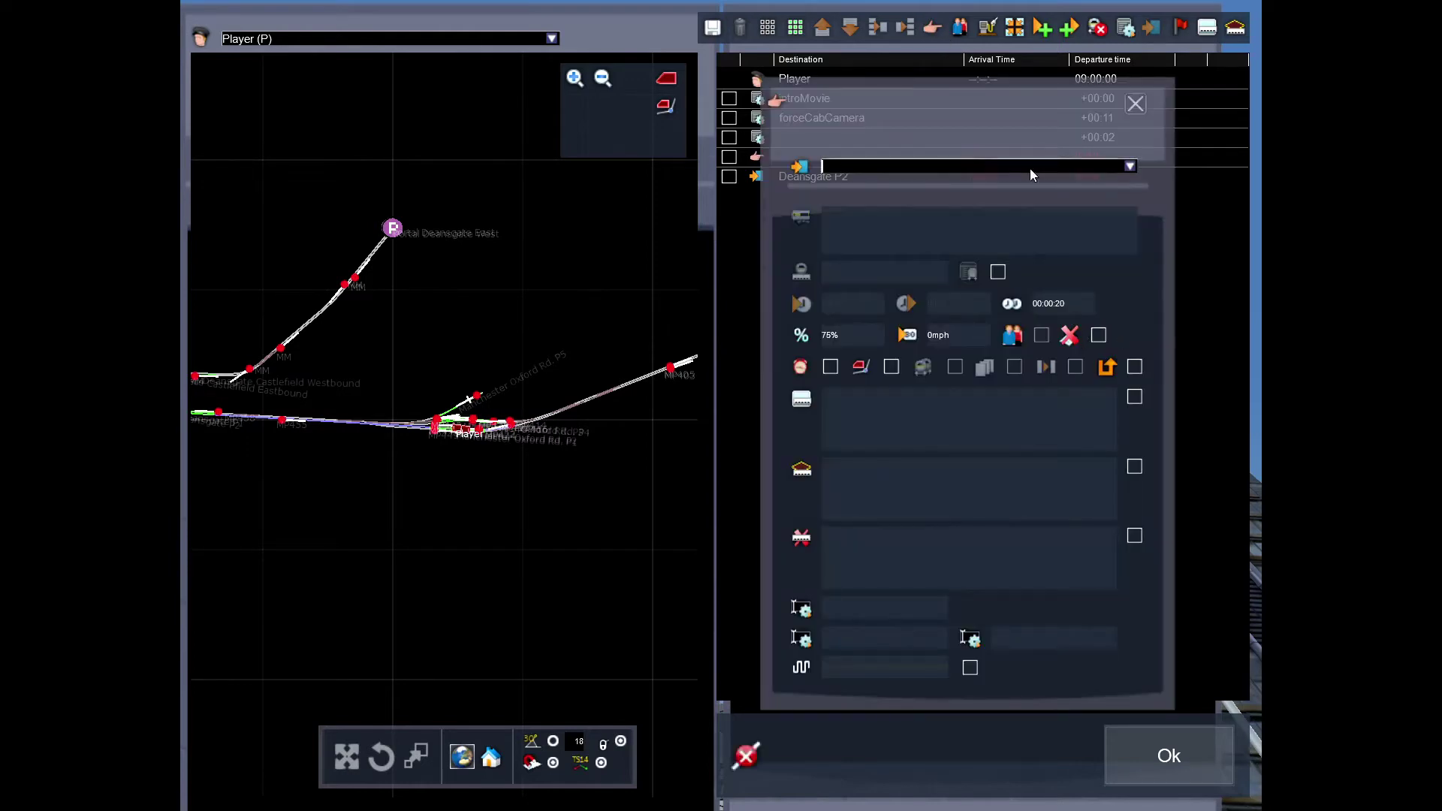
pyautogui.click(1130, 167)
pyautogui.click(992, 280)
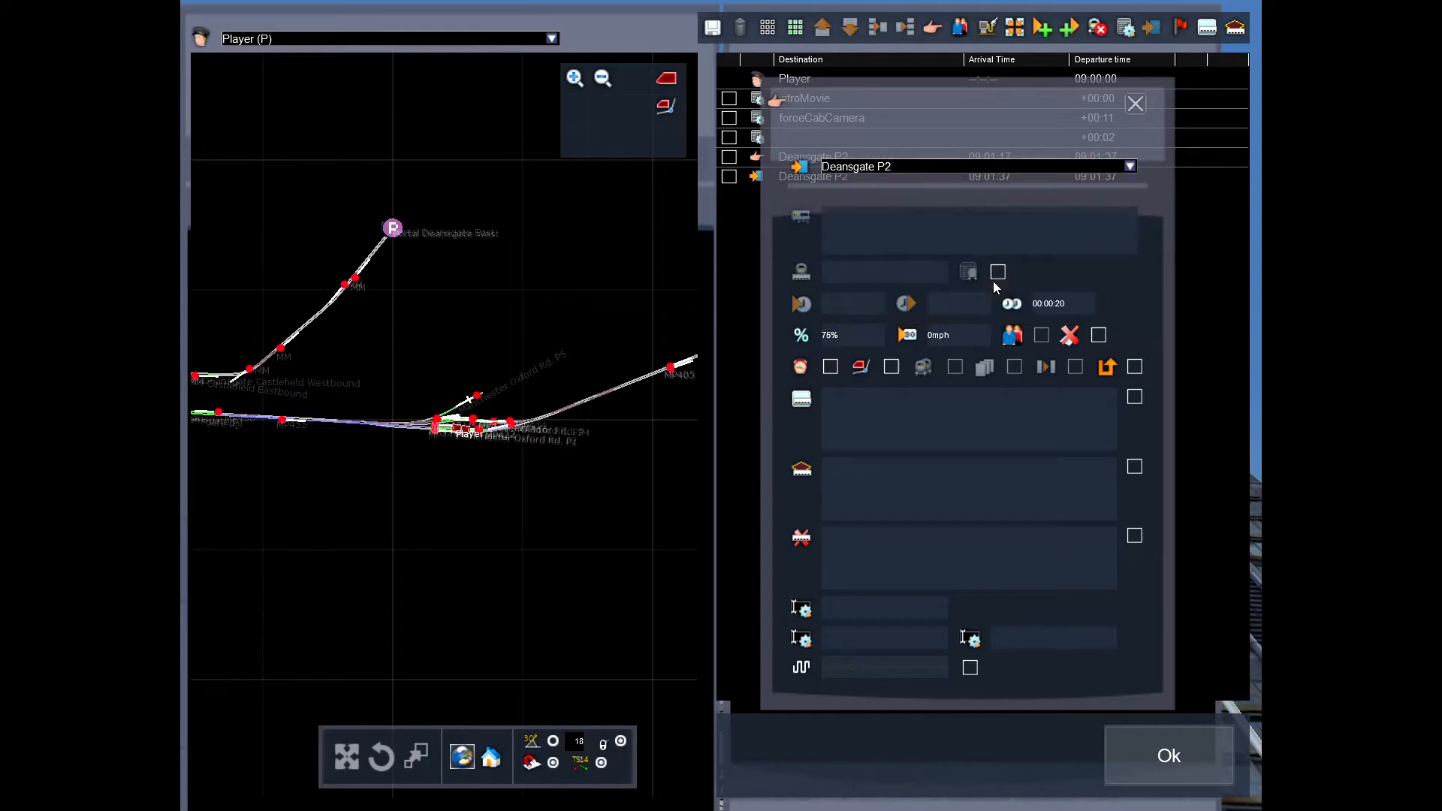
pyautogui.click(1141, 110)
pyautogui.click(705, 27)
pyautogui.click(644, 526)
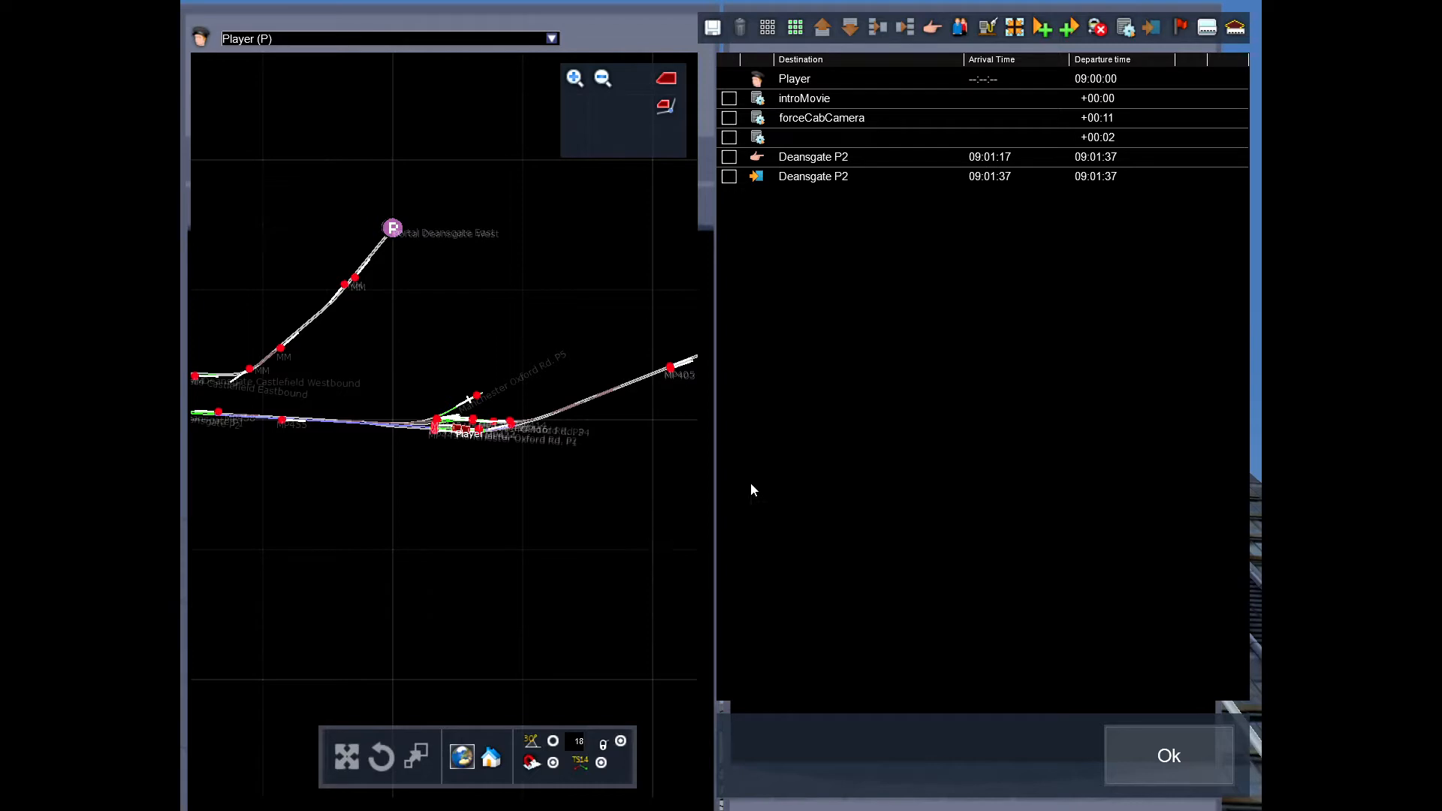
pyautogui.click(1208, 30)
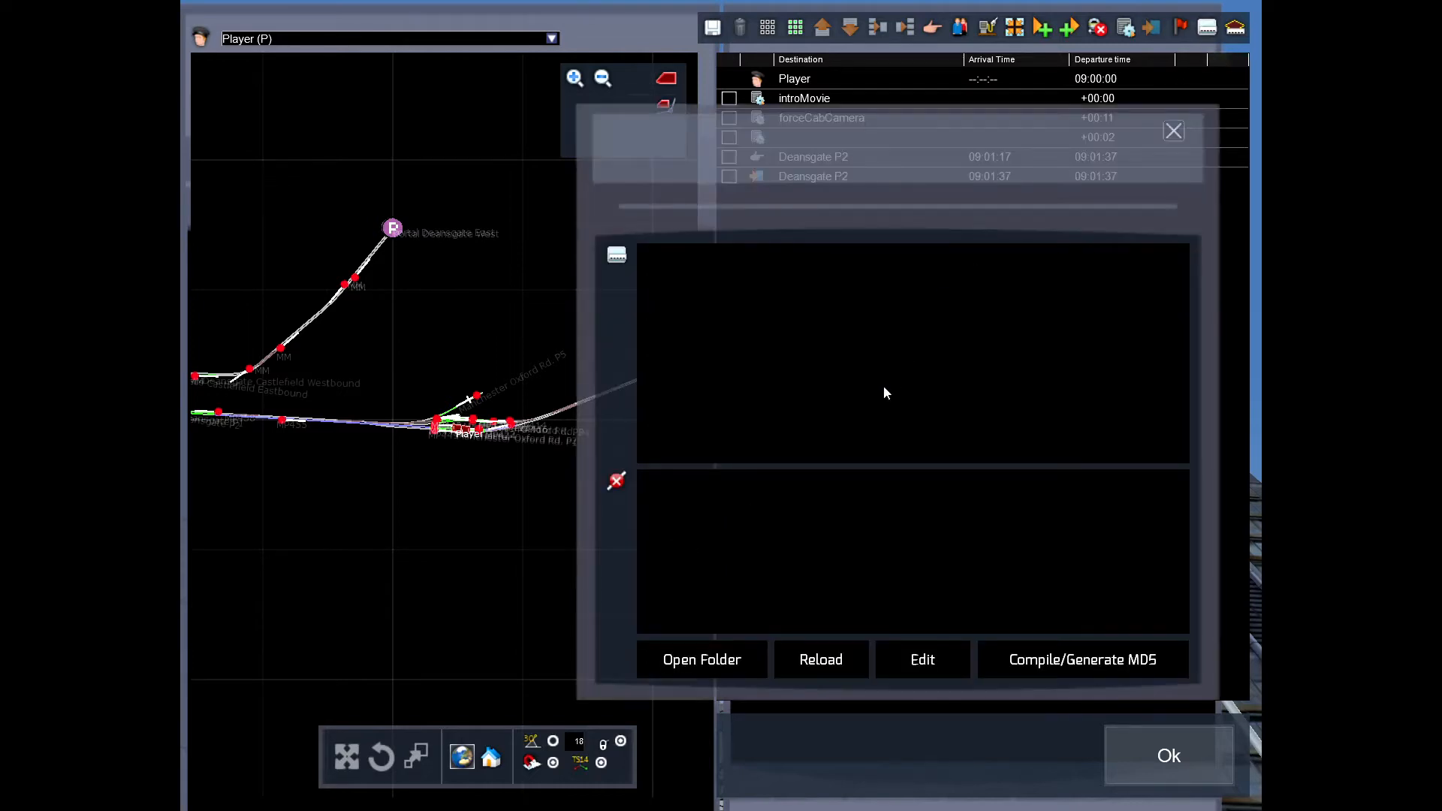
pyautogui.click(724, 667)
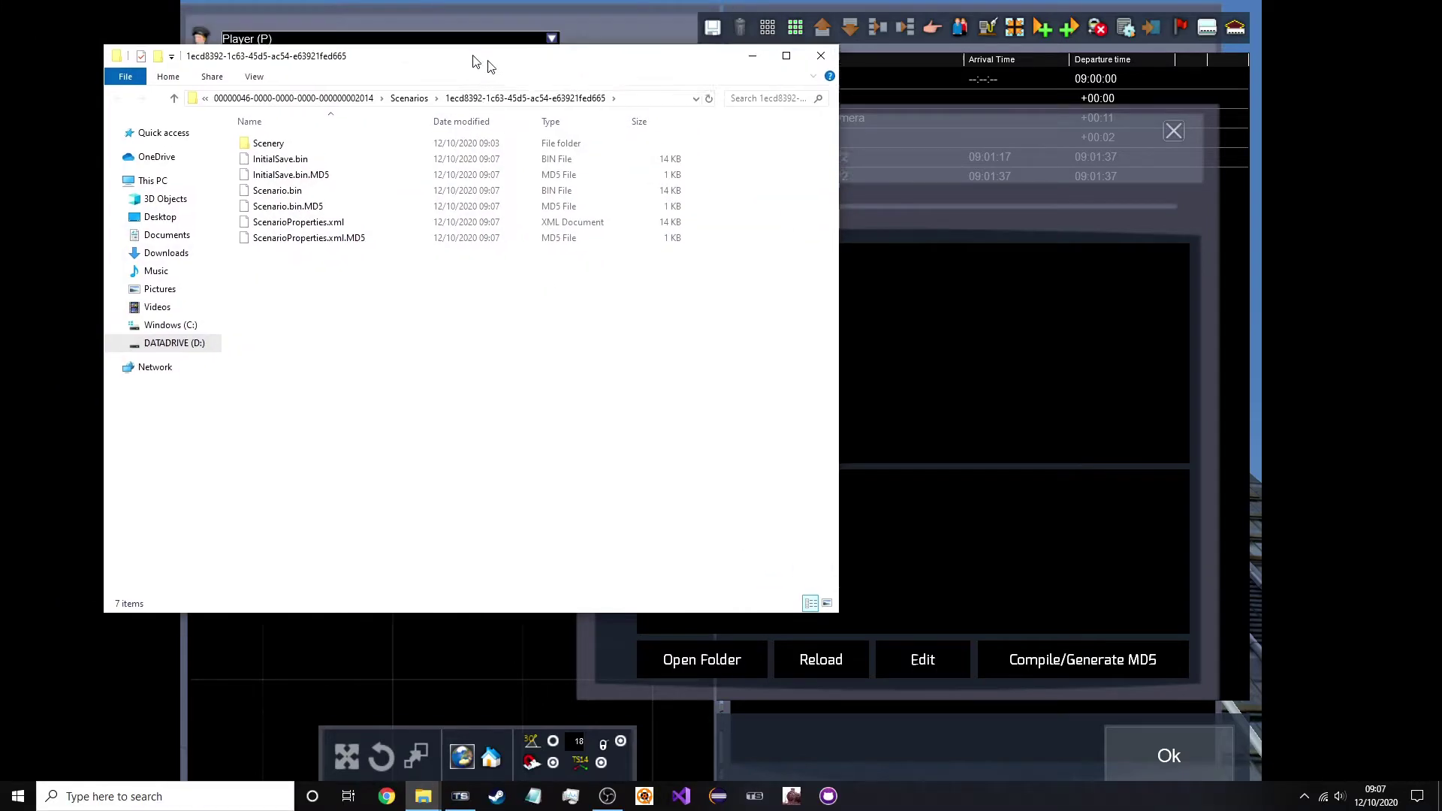
# Create a new text document named ScenarioScript.lua in the scenario folder and edit it with Notepad++.
pyautogui.moveTo(376, 18); pyautogui.dragTo(863, 152)
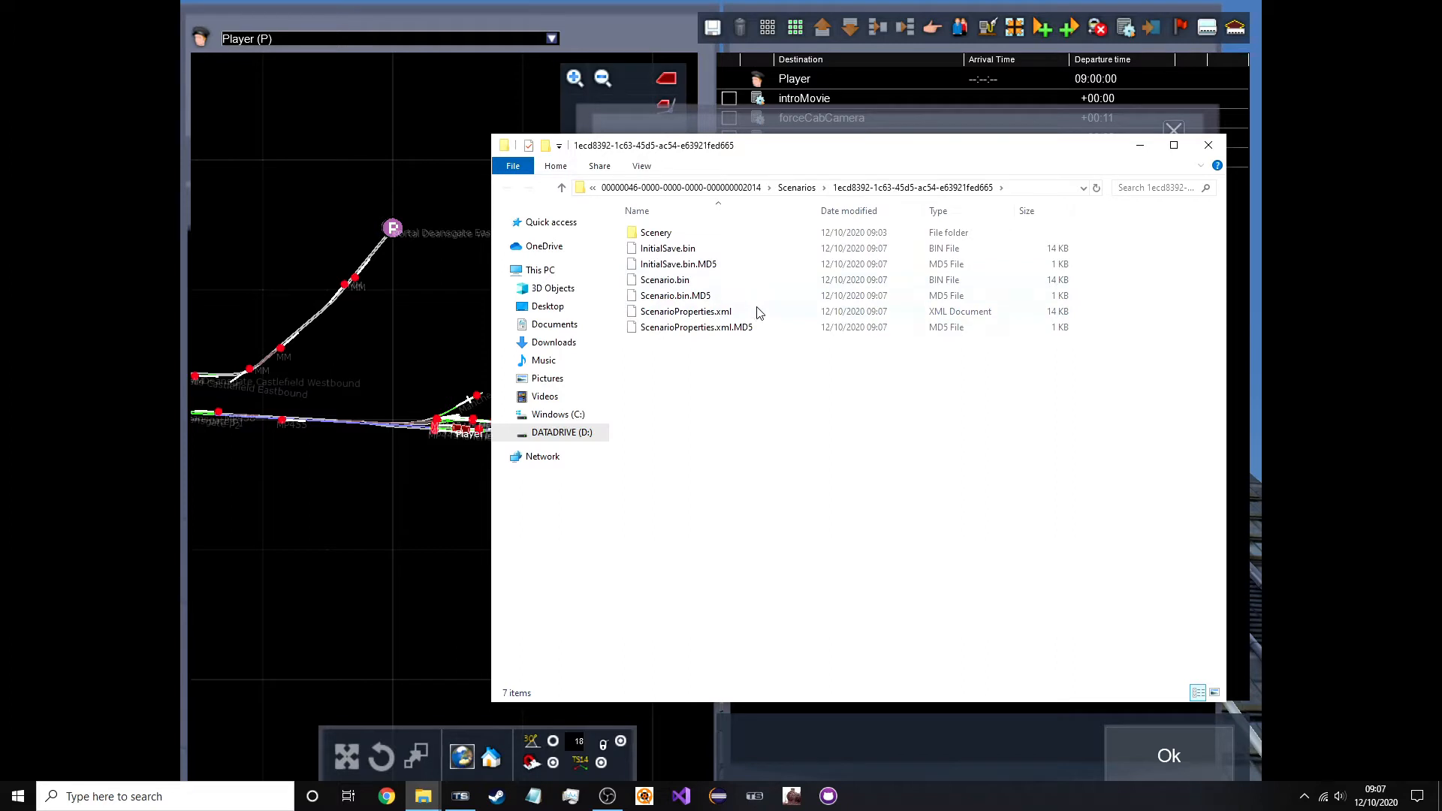
pyautogui.rightClick(745, 373)
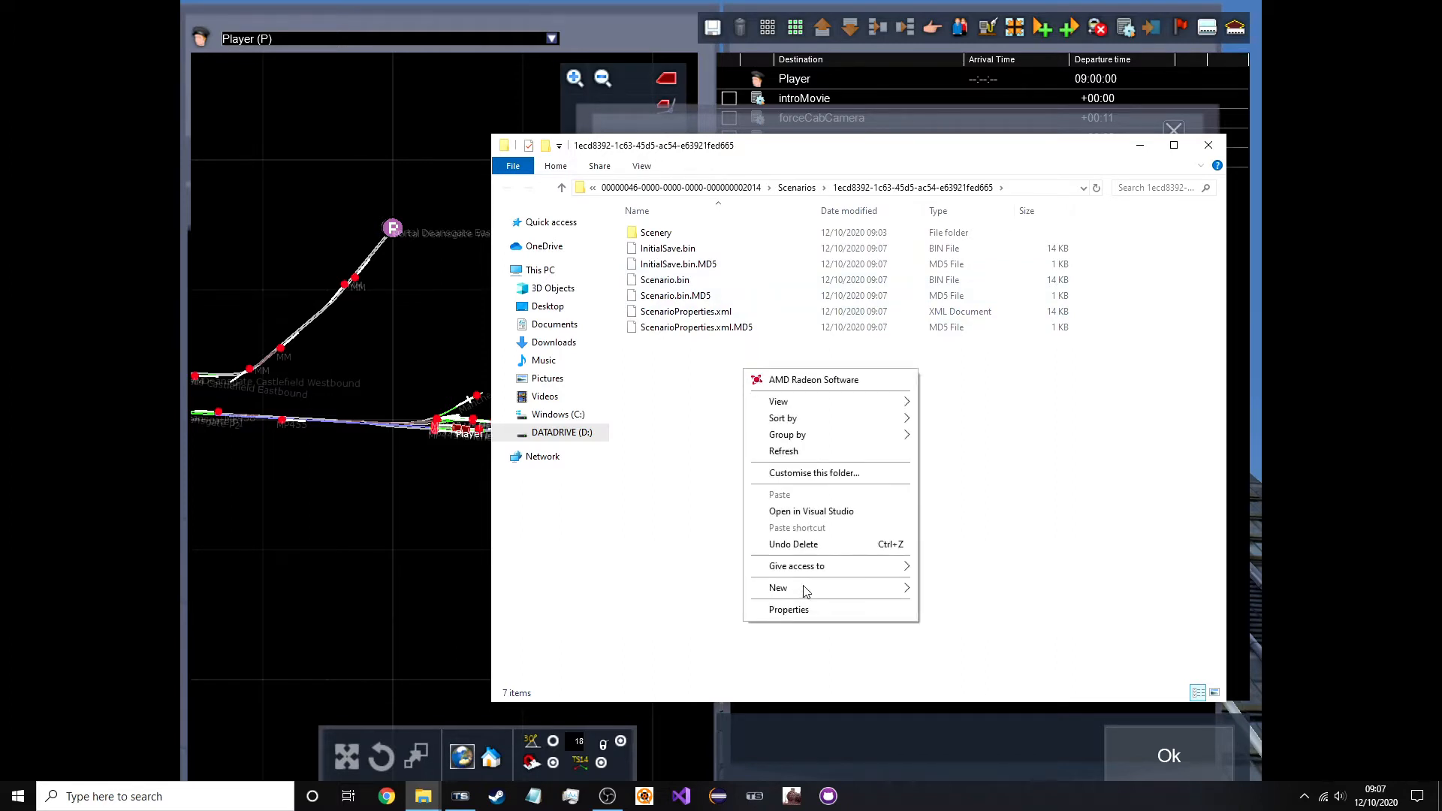
pyautogui.moveTo(829, 587)
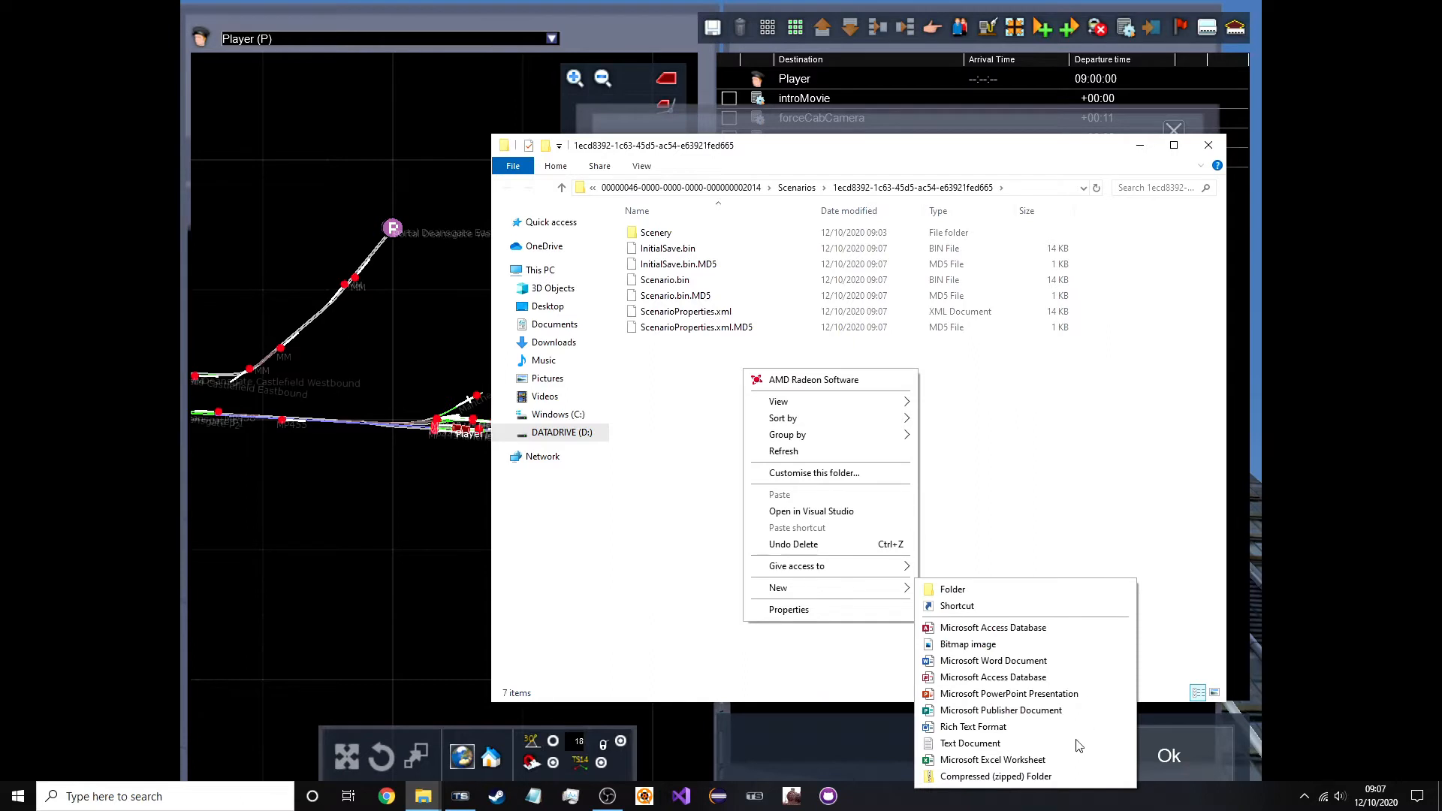
pyautogui.click(970, 744)
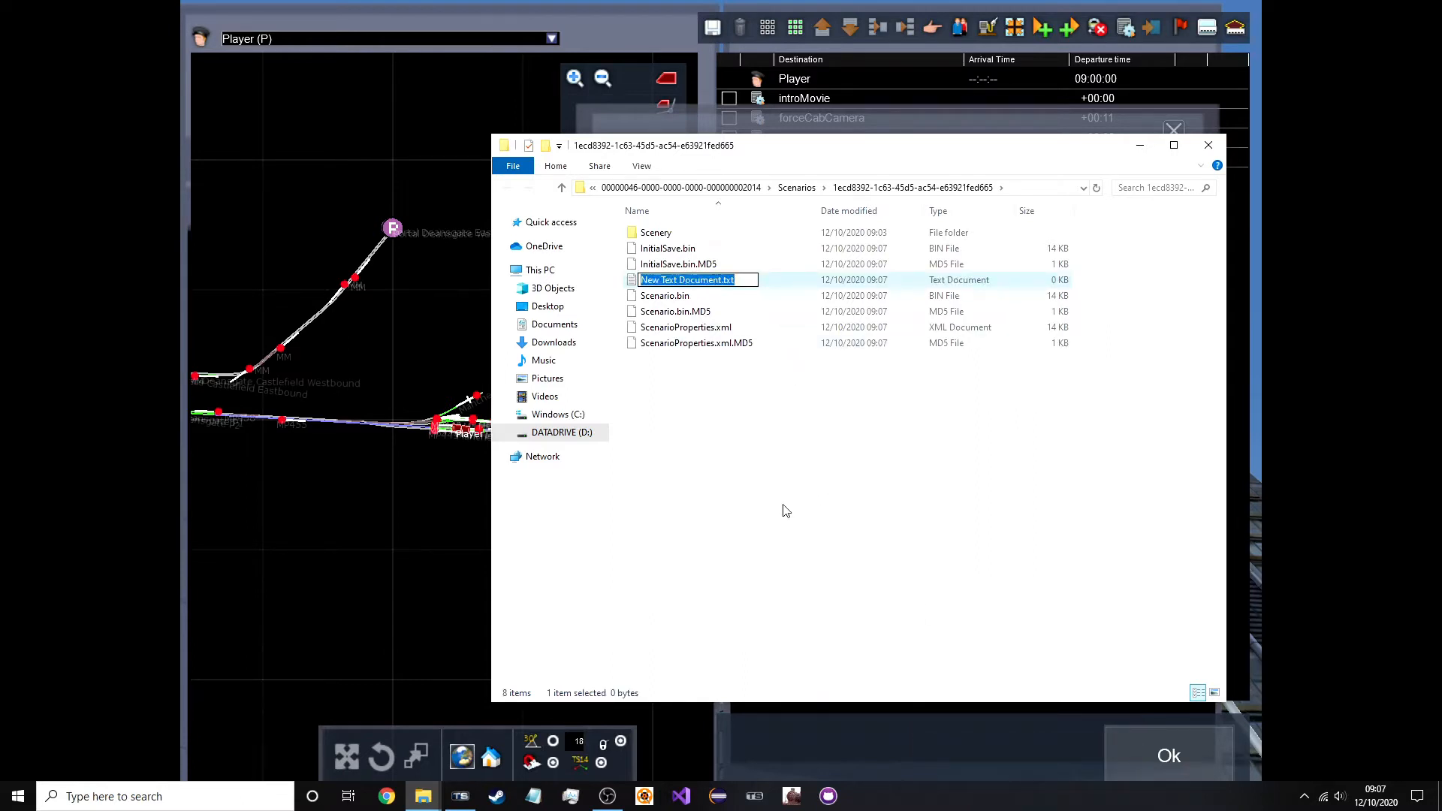
pyautogui.press('BackSpace')
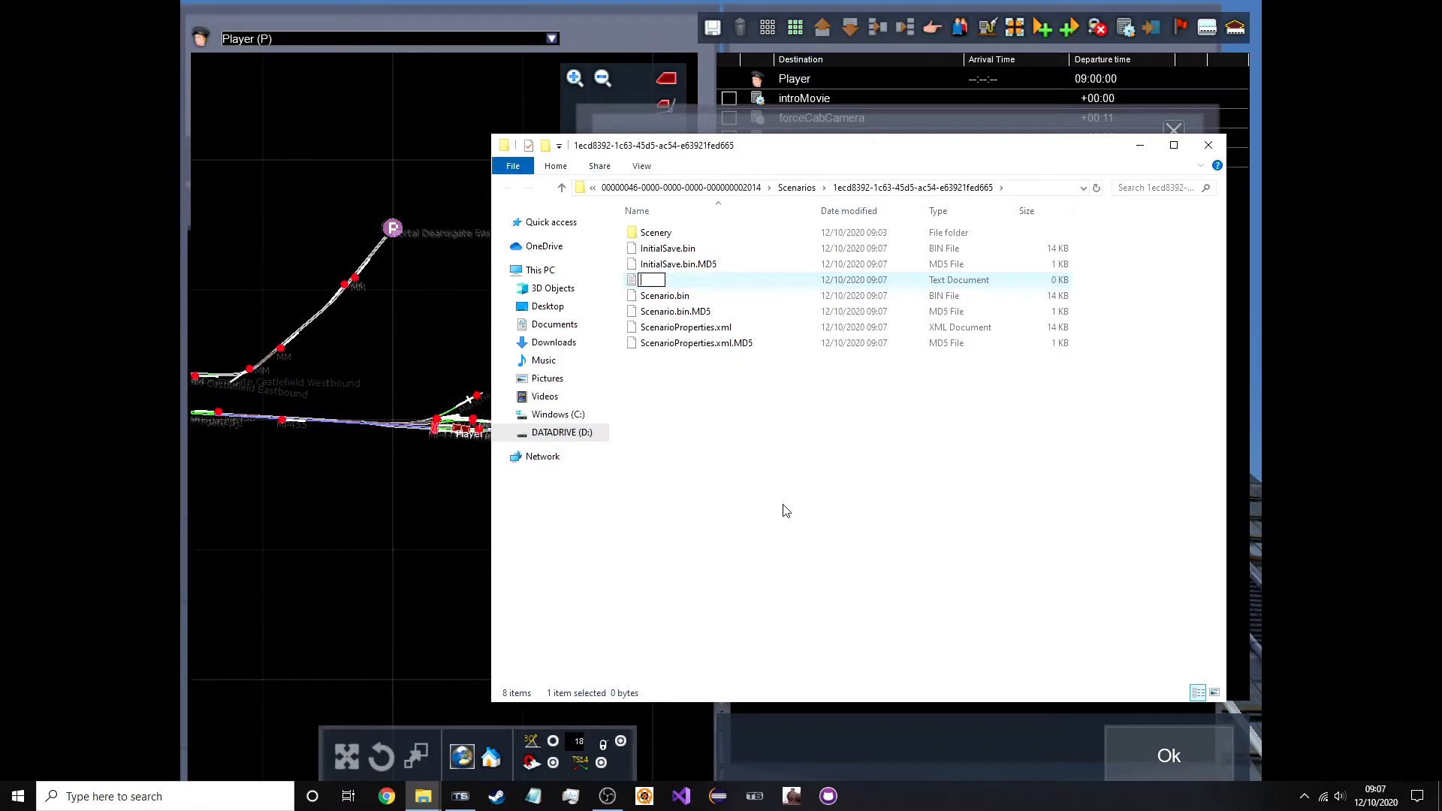
pyautogui.write('ScenarioSc')
pyautogui.write('ript.lua')
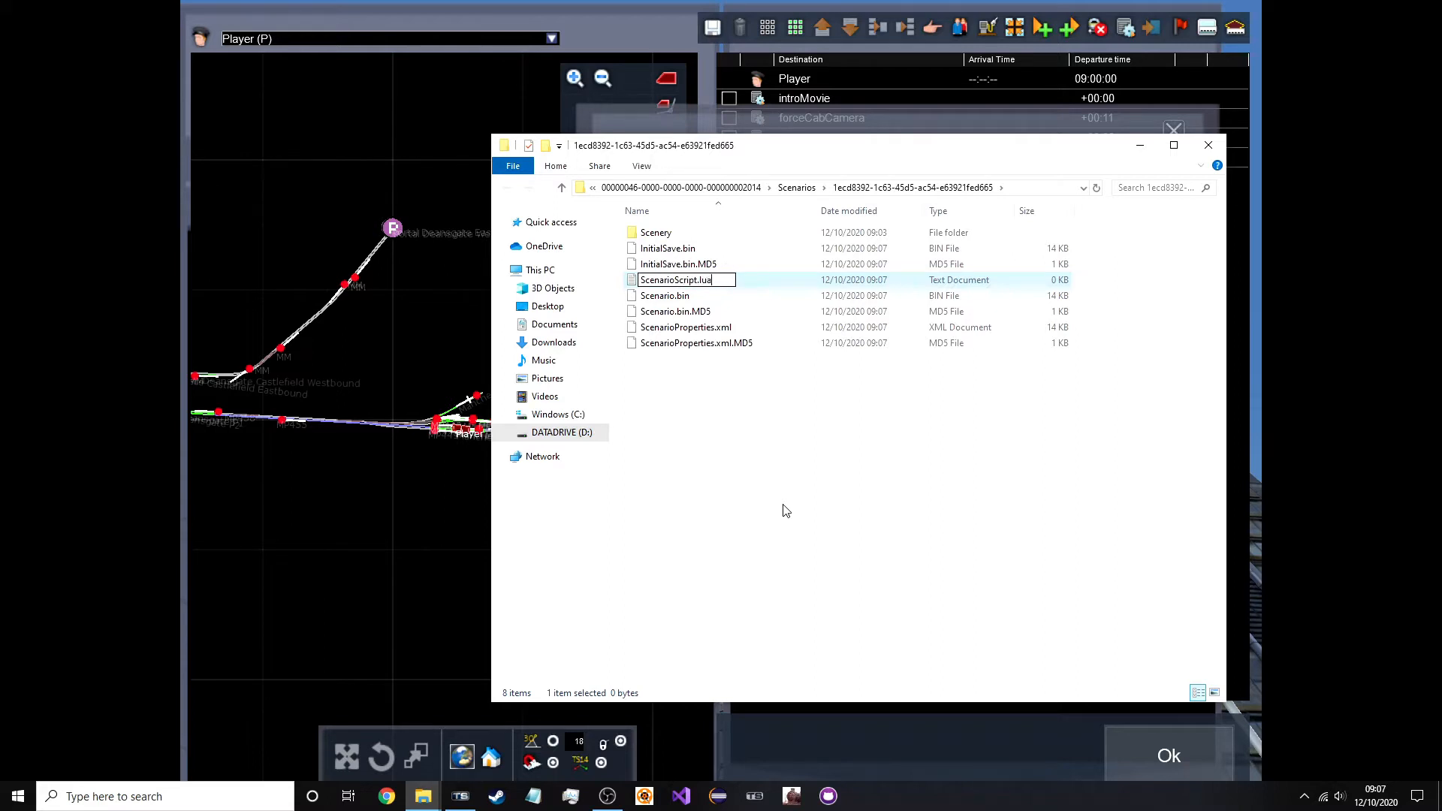
pyautogui.press('Return')
pyautogui.click(776, 409)
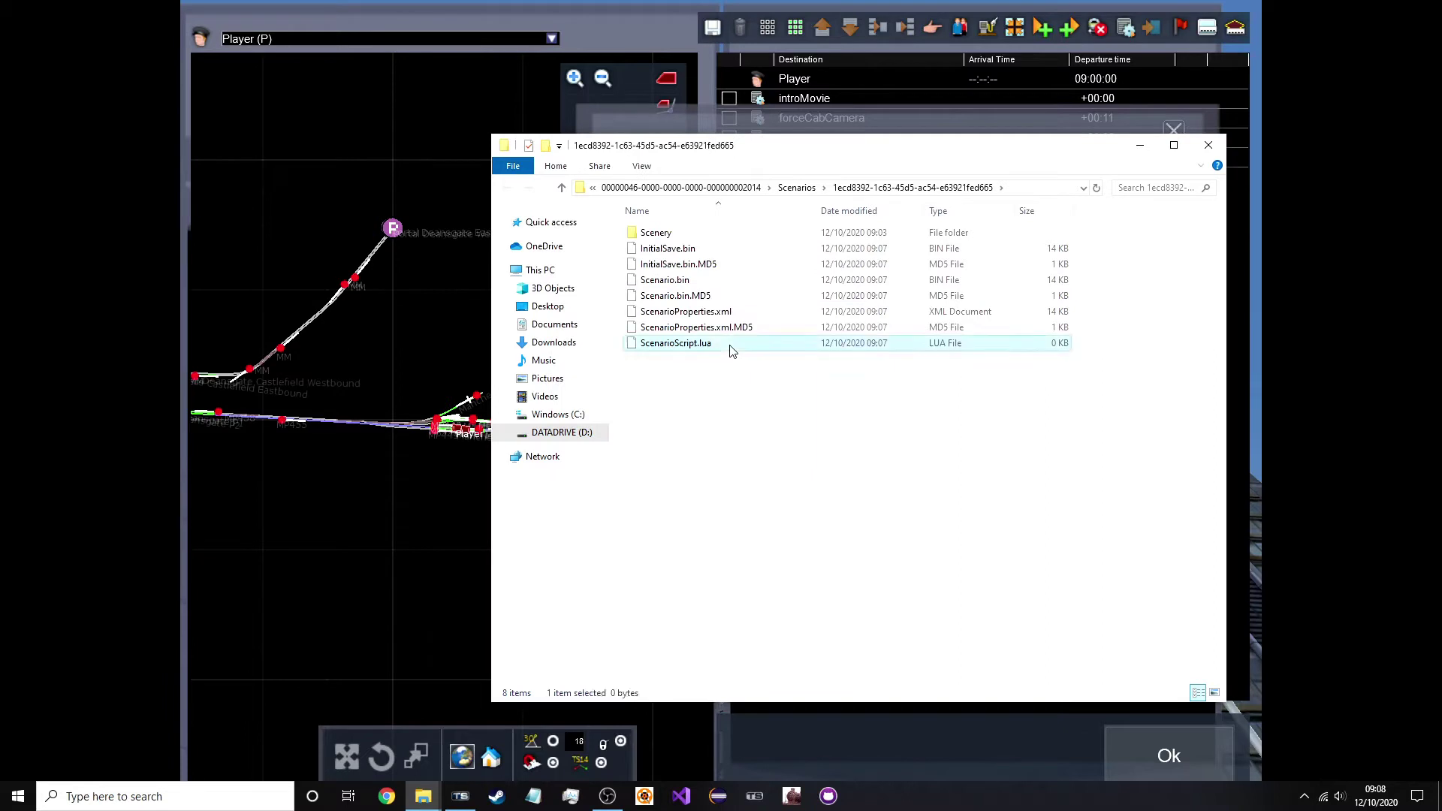
pyautogui.rightClick(731, 343)
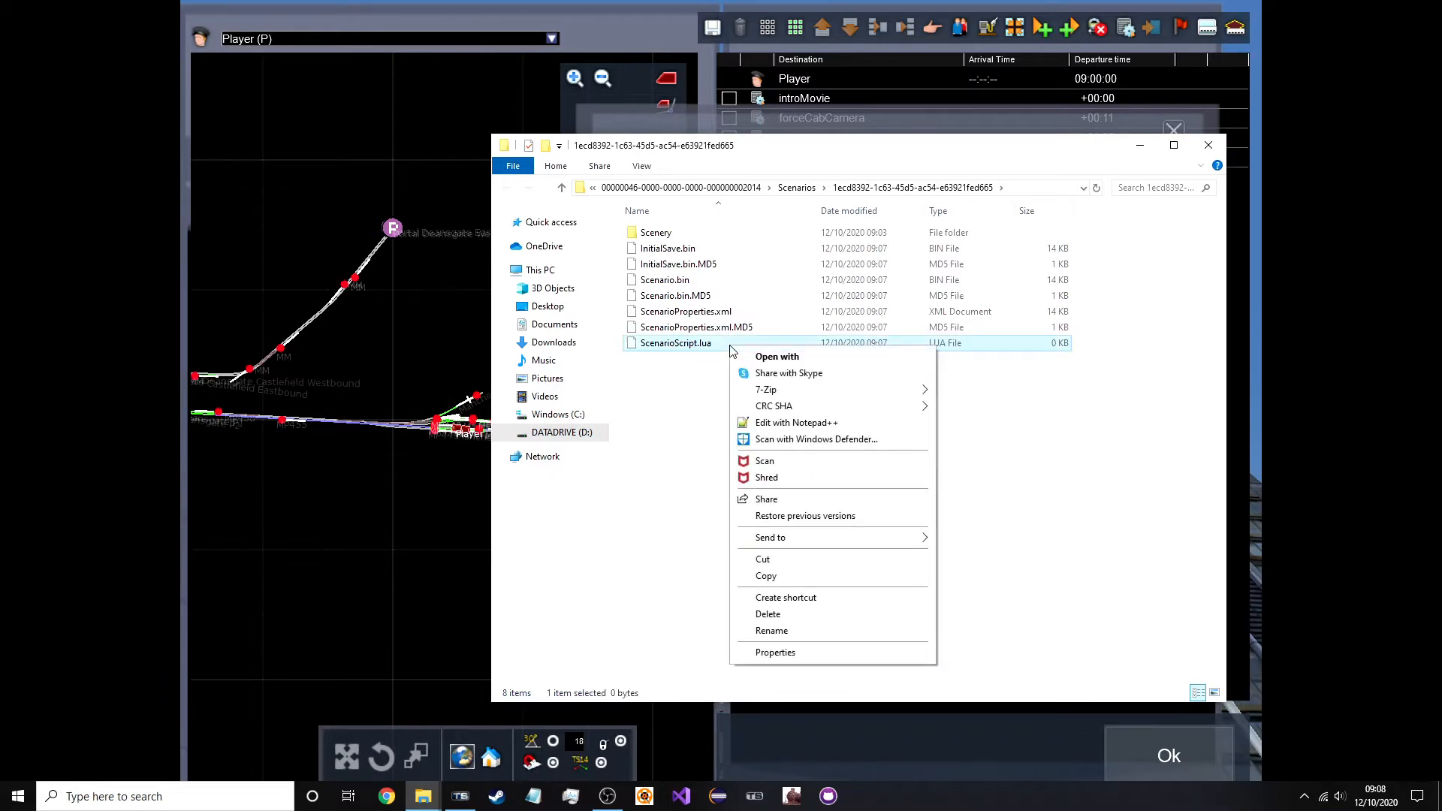
pyautogui.click(795, 423)
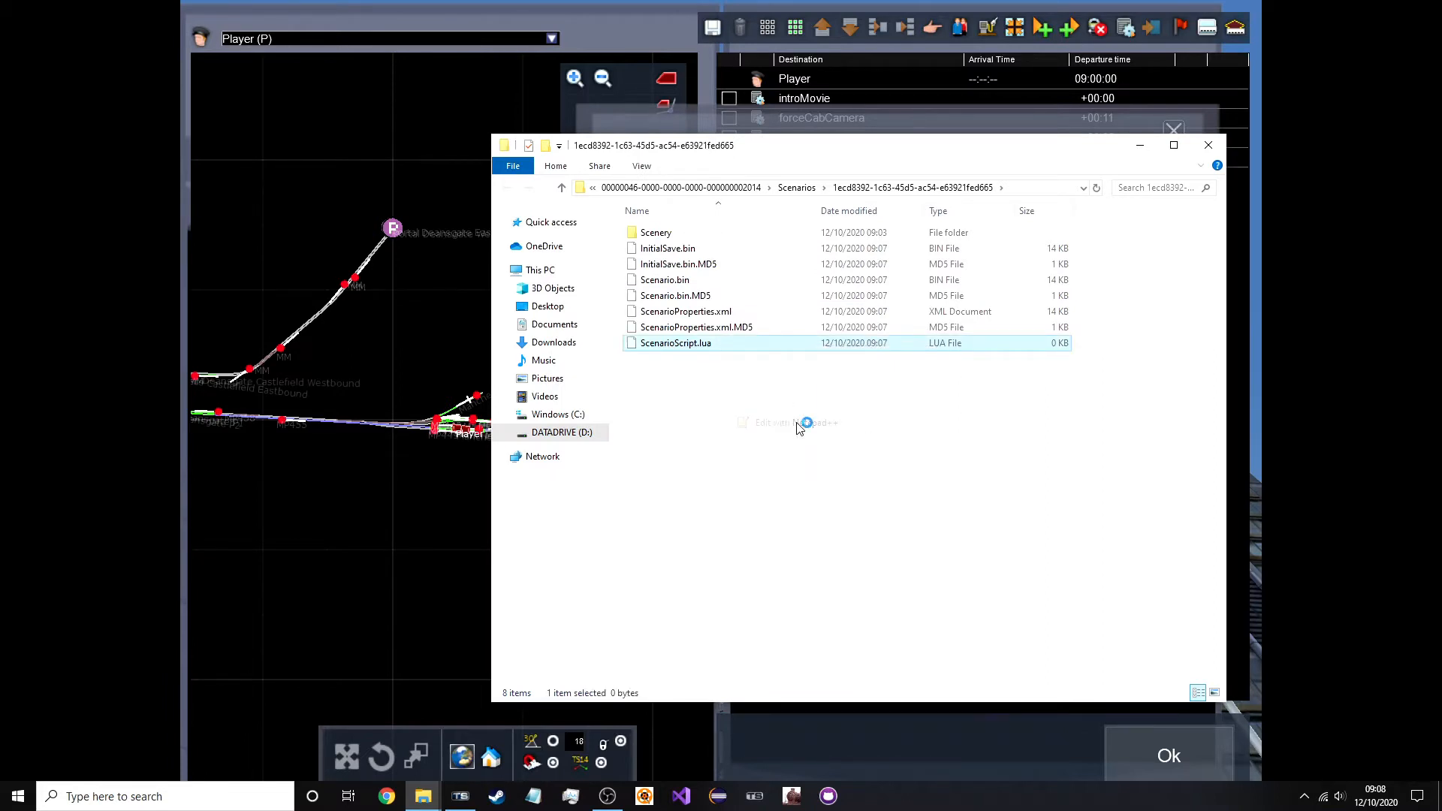
# Paste the TRUE/FALSE defines, add the function onEvent(event) header, and save the script.
pyautogui.moveTo(361, 102); pyautogui.dragTo(376, 156)
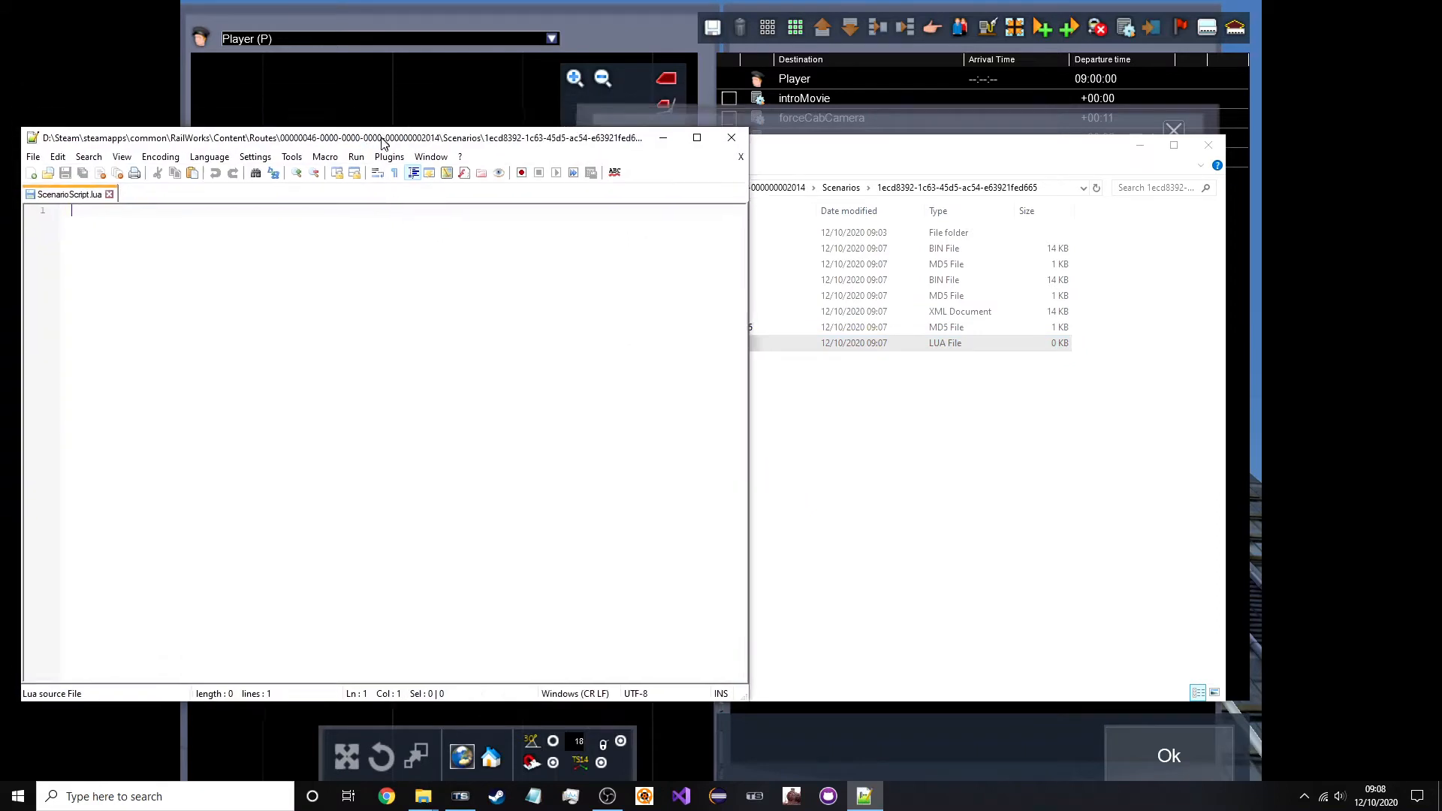
pyautogui.write('--define True/False TRUE = 1; FALSE = 0;')
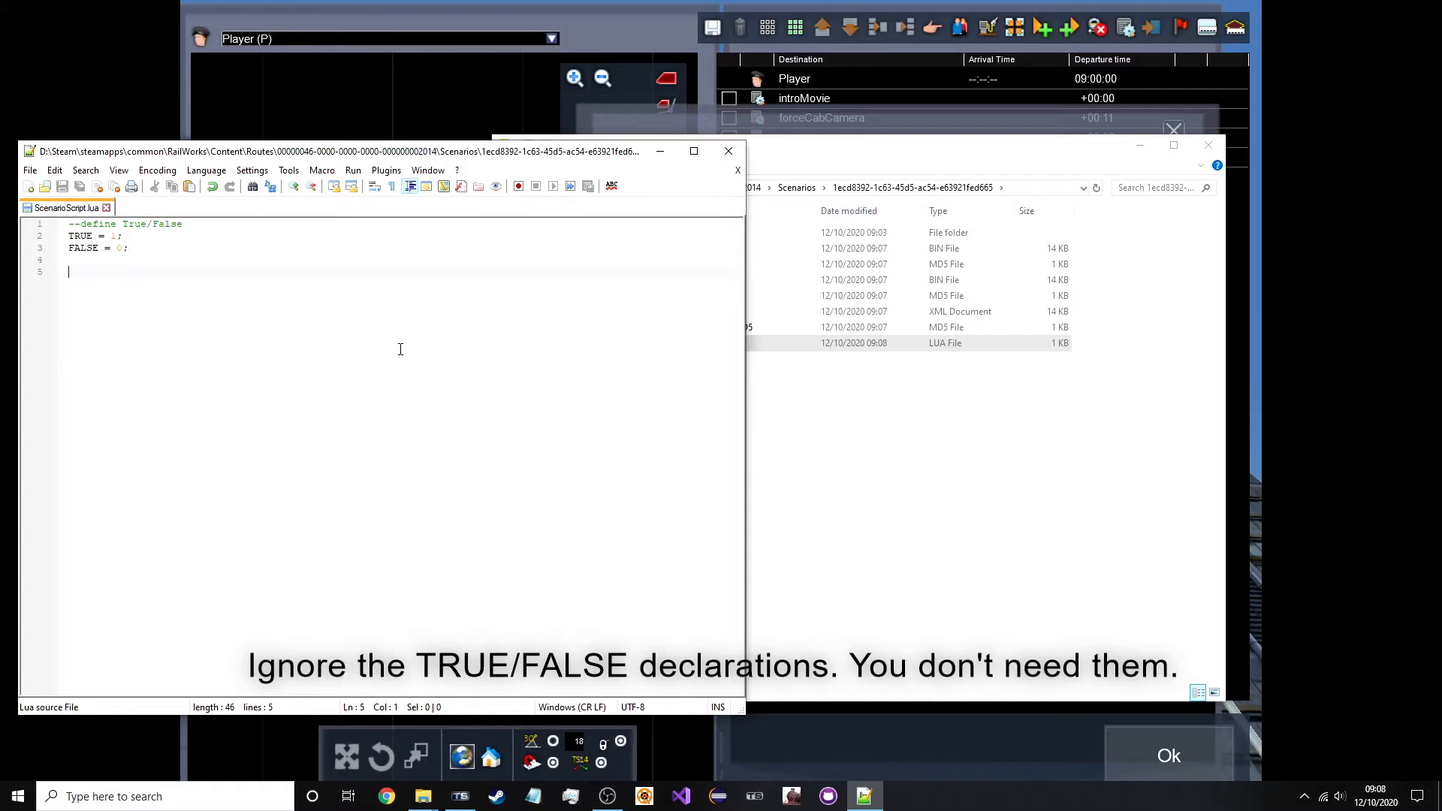
pyautogui.write('function ')
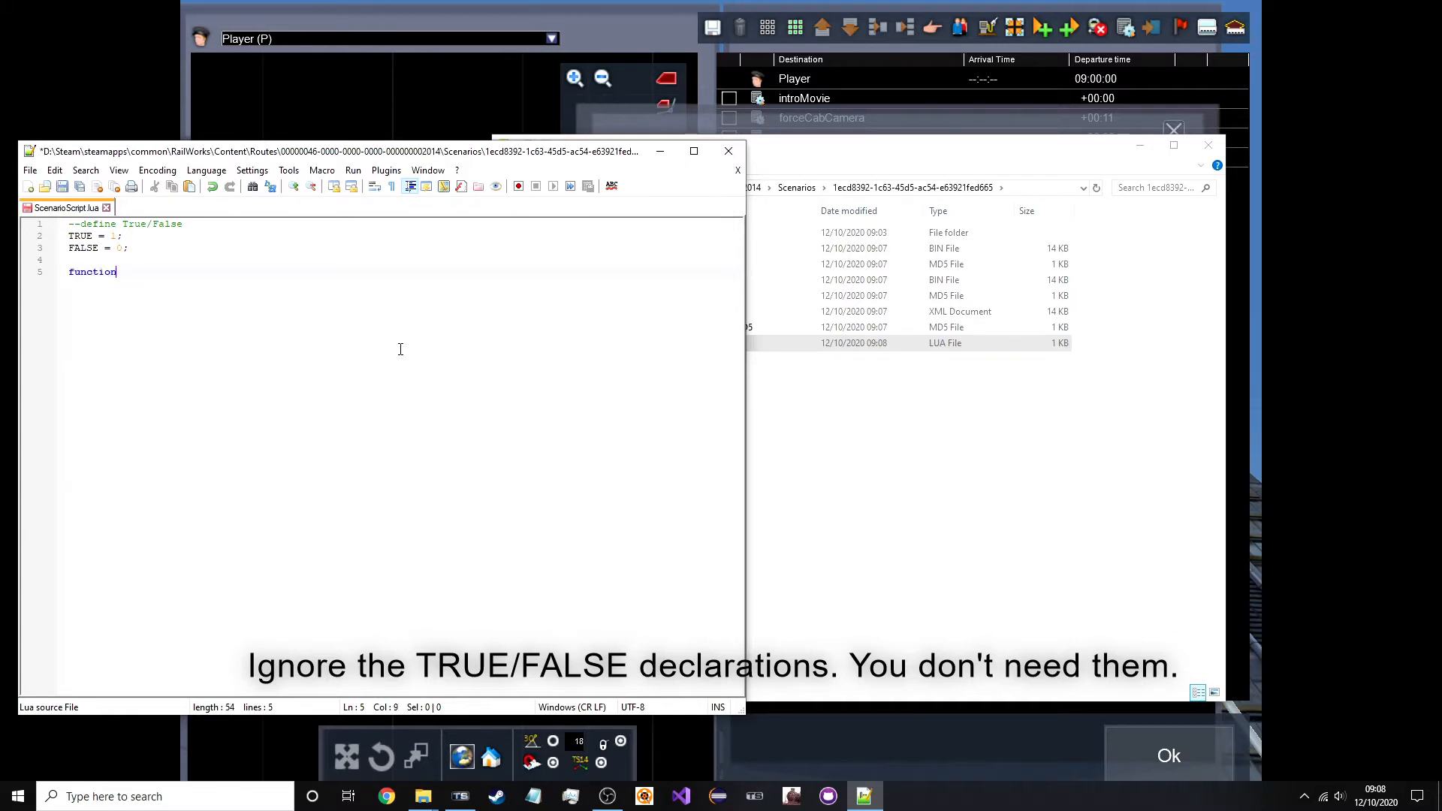
pyautogui.write('on')
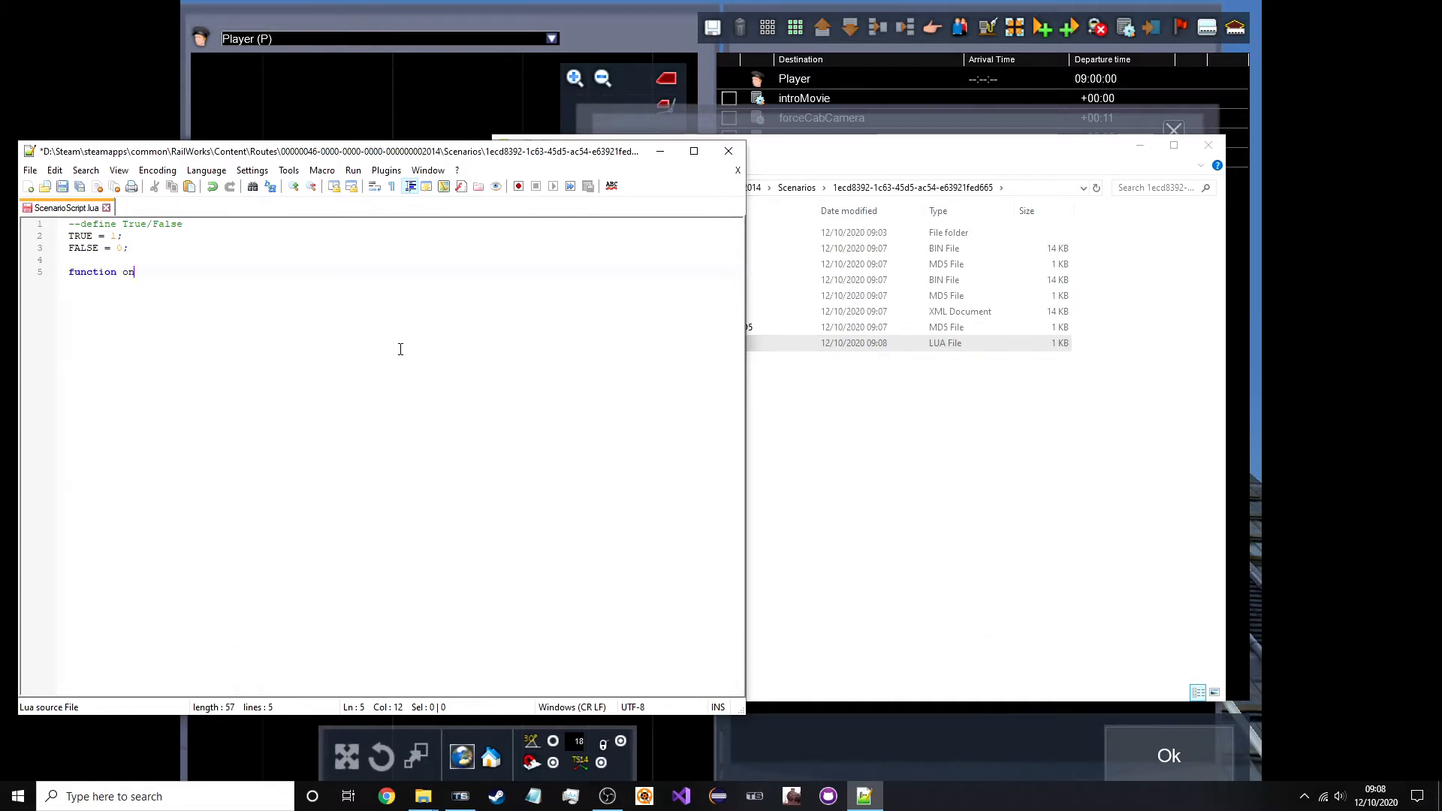
pyautogui.write('Event(')
pyautogui.write(')')
pyautogui.press('Return')
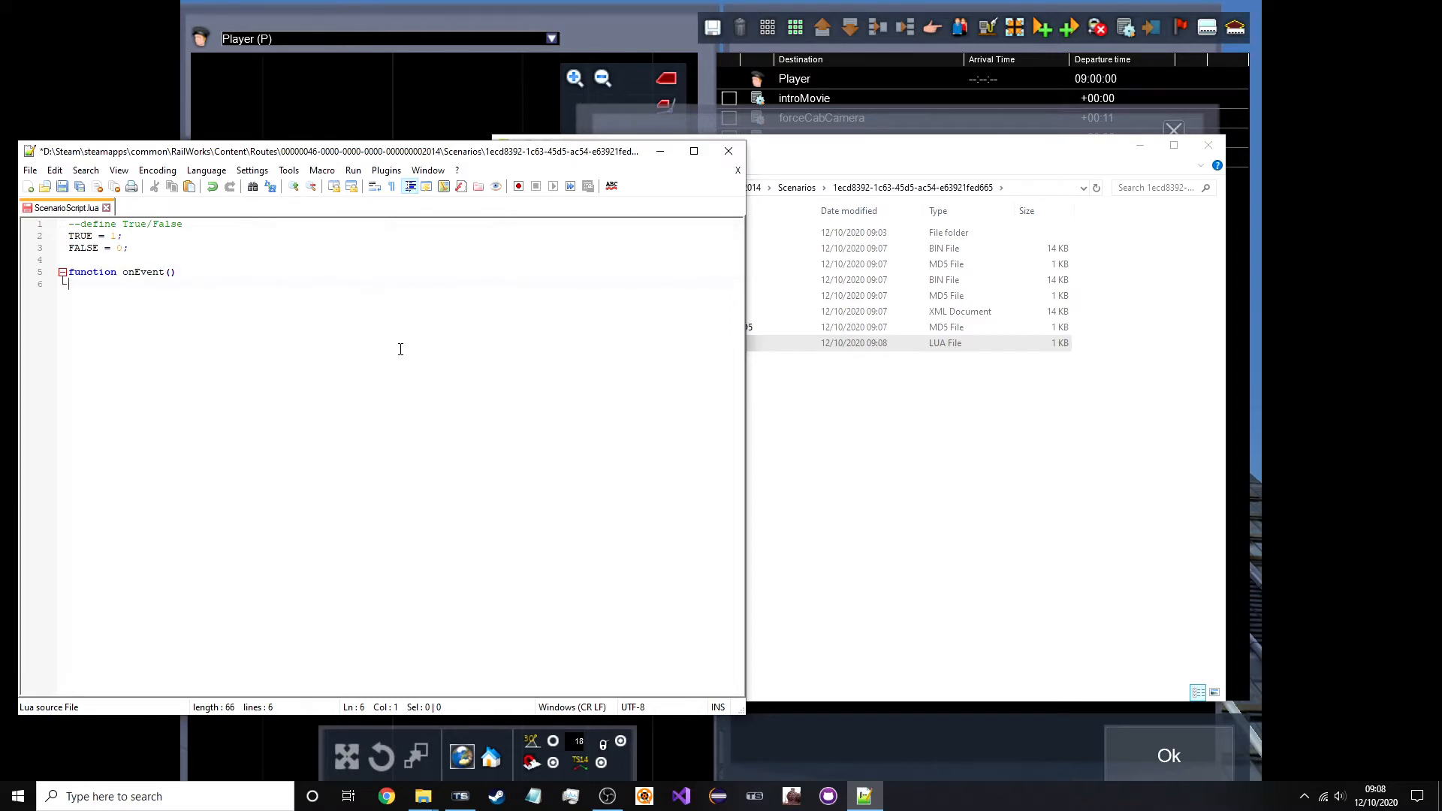
pyautogui.press('BackSpace')
pyautogui.write('event')
pyautogui.hotkey('ctrl', 's')
pyautogui.click(1141, 145)
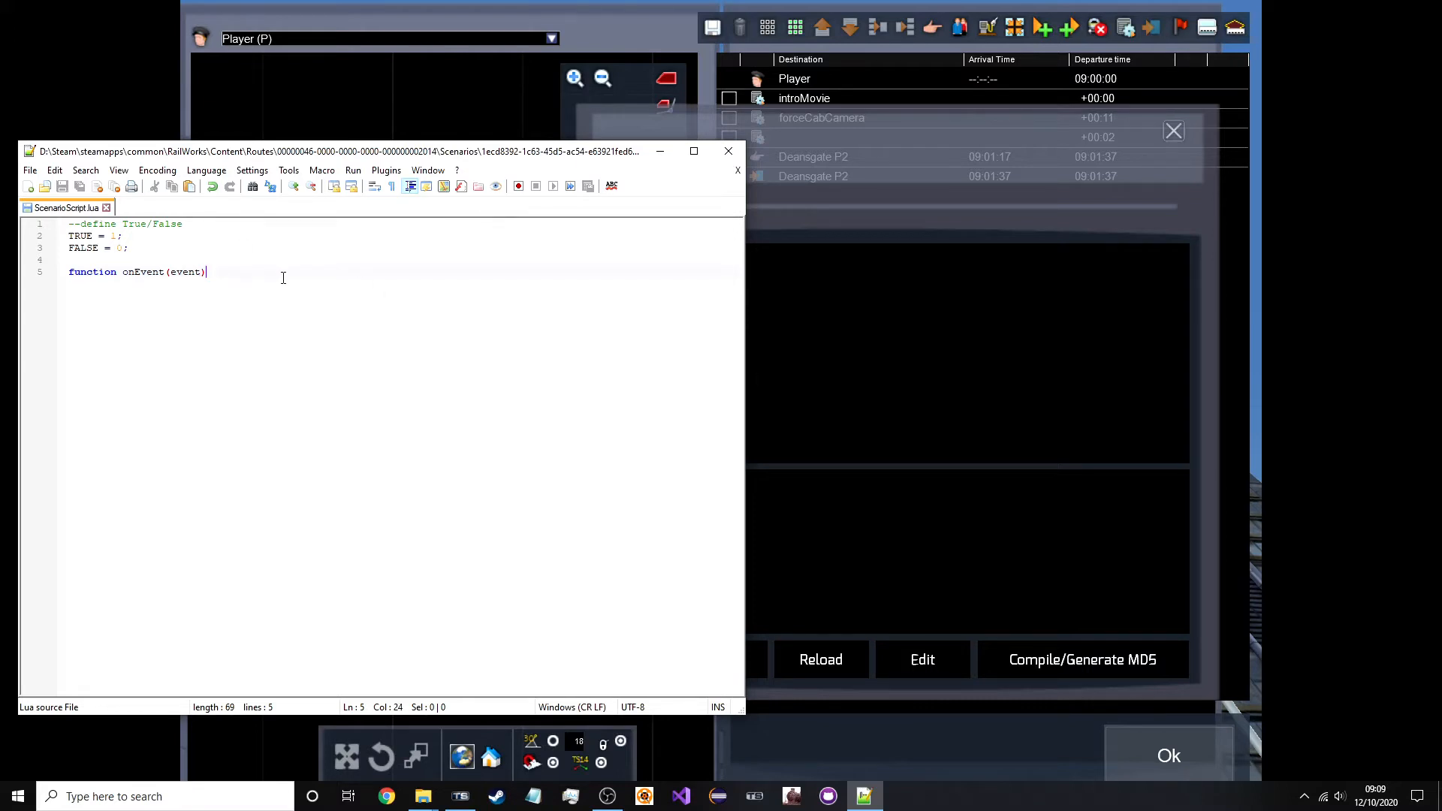
pyautogui.press('Return')
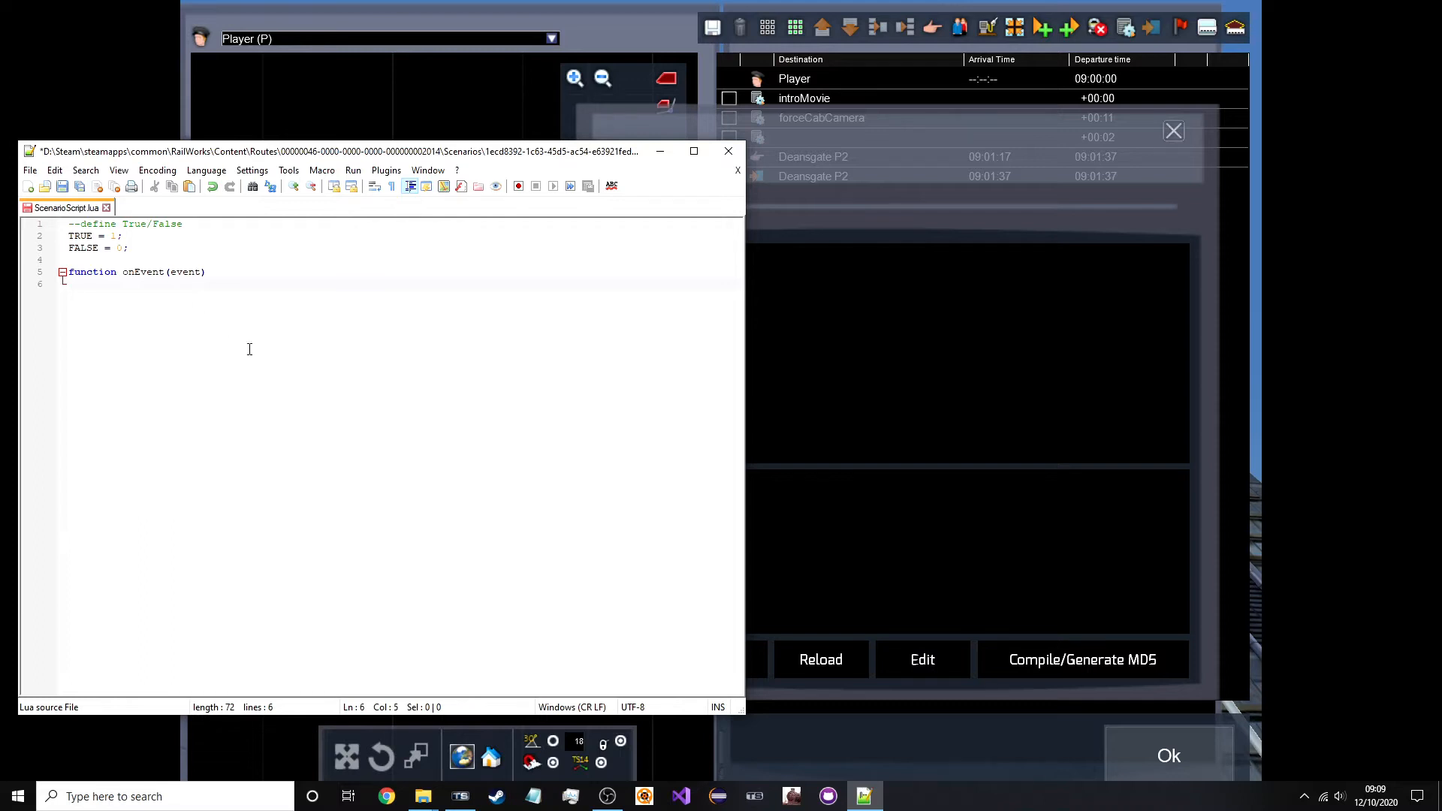
pyautogui.write('if() ')
pyautogui.write('then')
# Write if(event == "introMovie") then … end inside onEvent and save the script.
pyautogui.press('Return')
pyautogui.press('Return')
pyautogui.write('end')
pyautogui.press('Up')
pyautogui.hotkey('ctrl', 's')
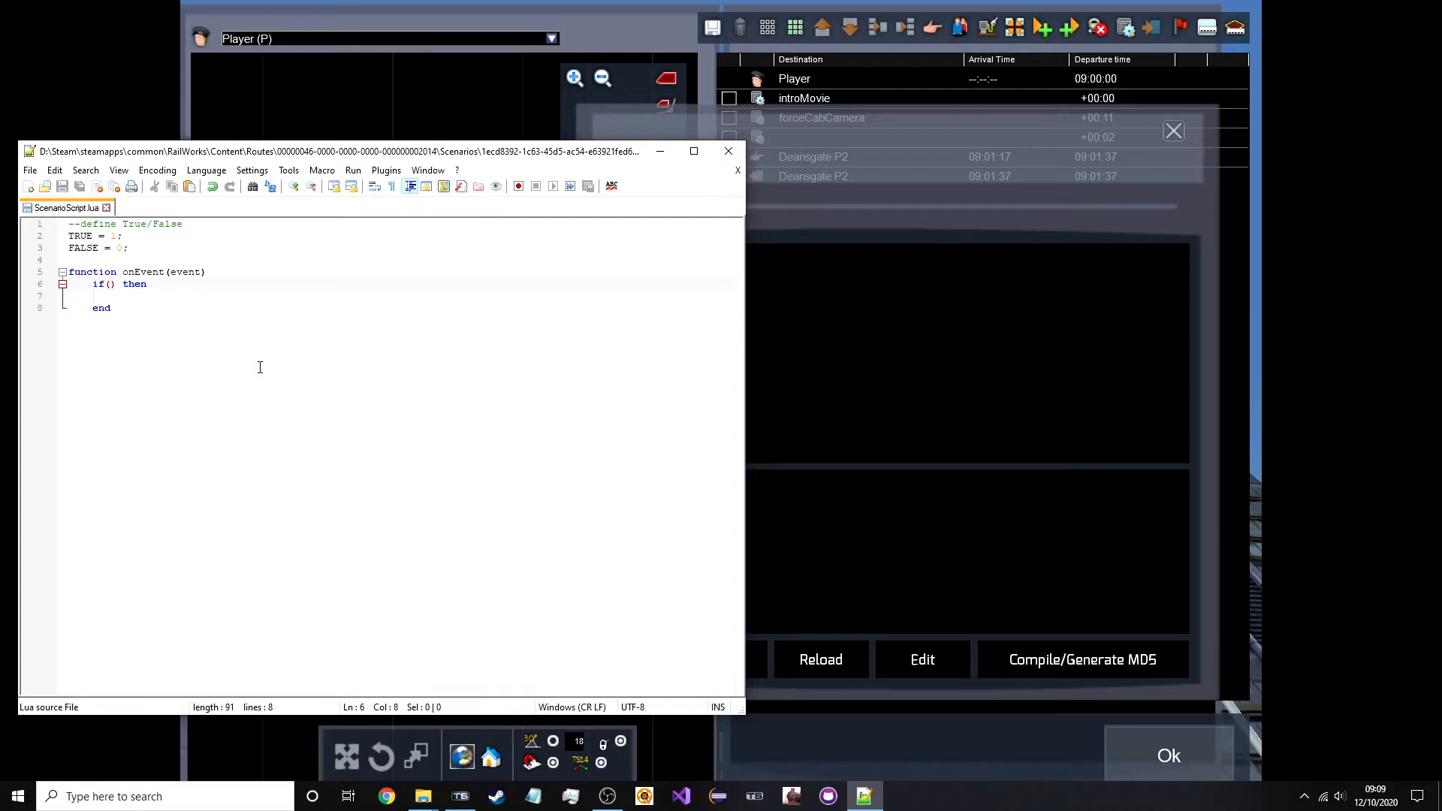
pyautogui.write('event == ')
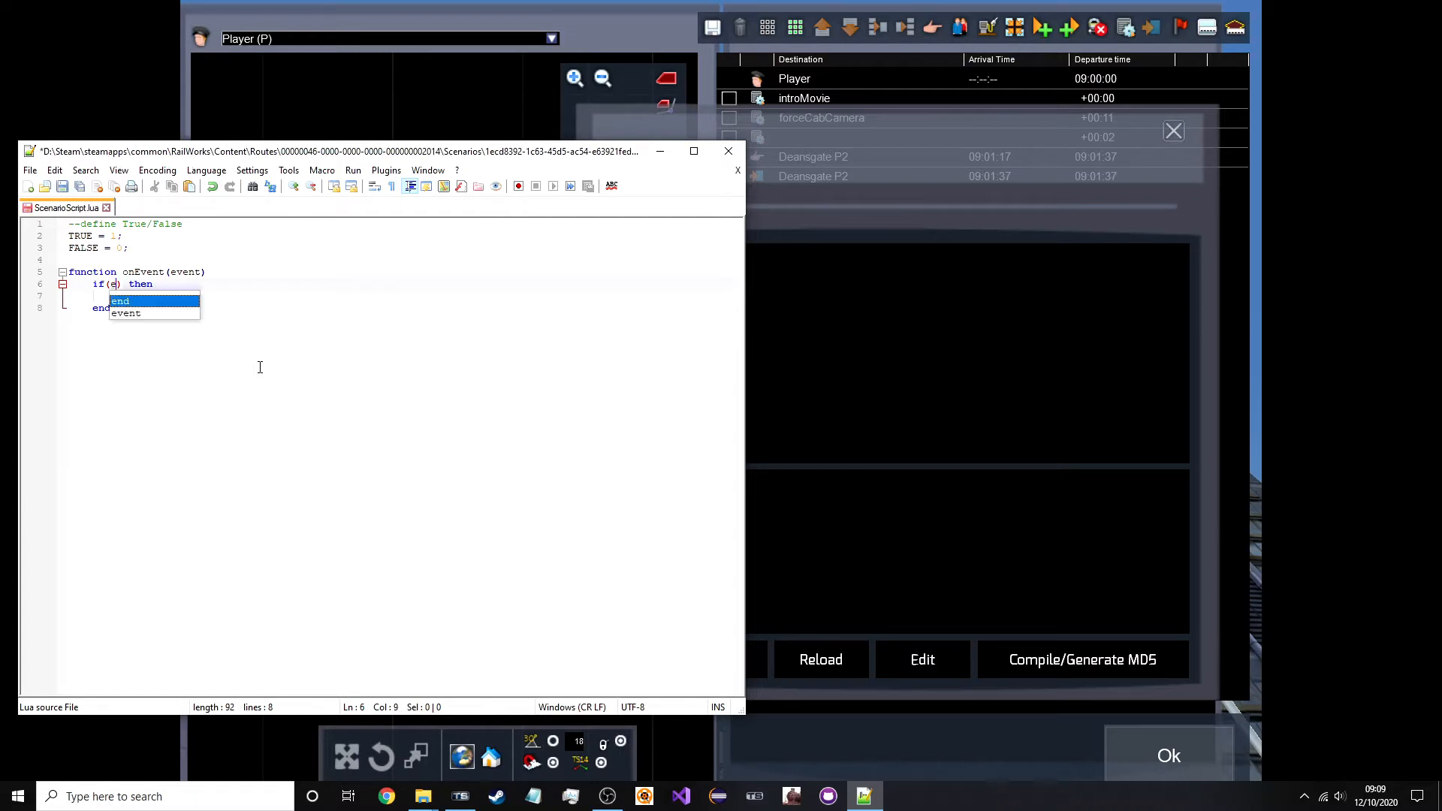
pyautogui.write('""')
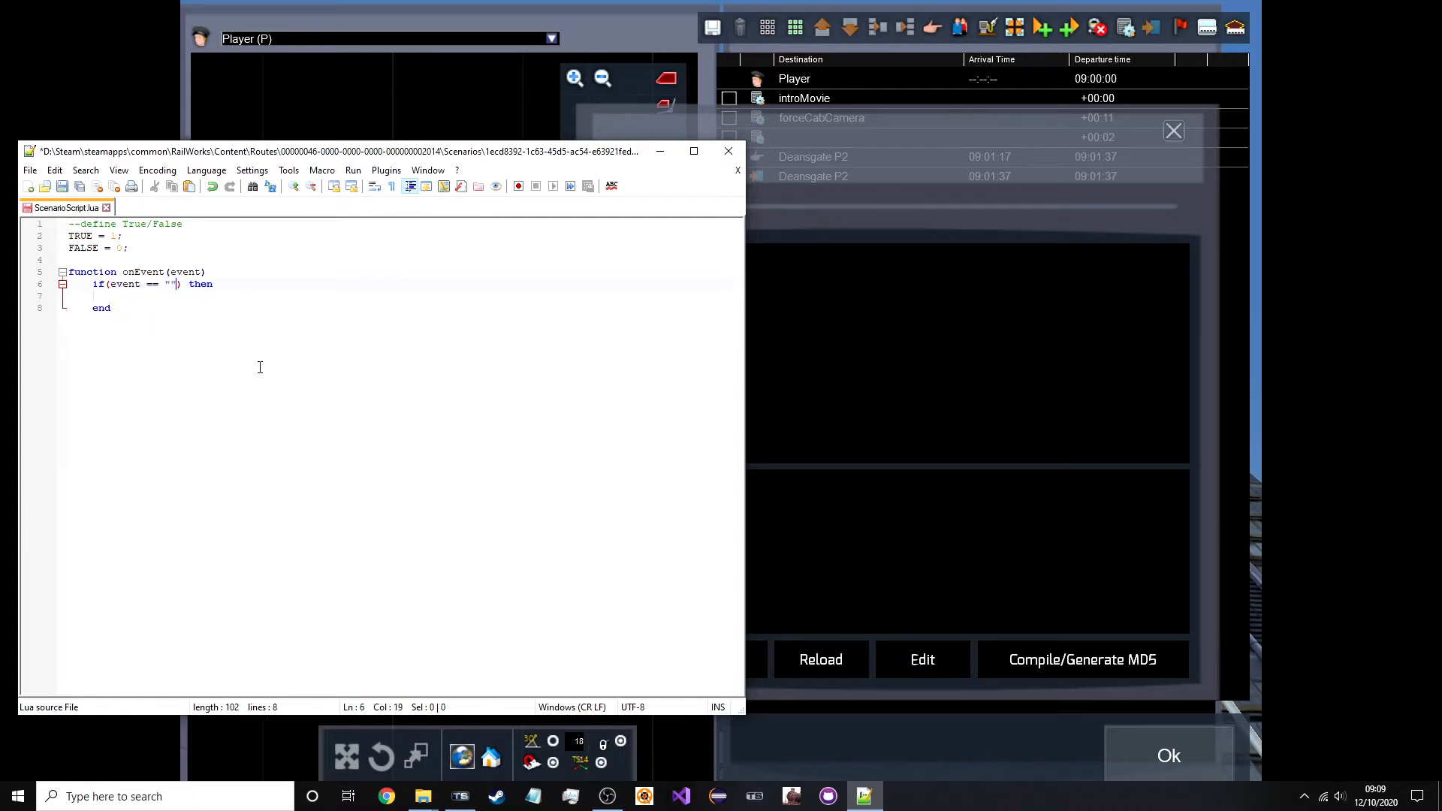
pyautogui.write('intro')
pyautogui.write('Movie')
pyautogui.hotkey('ctrl', 's')
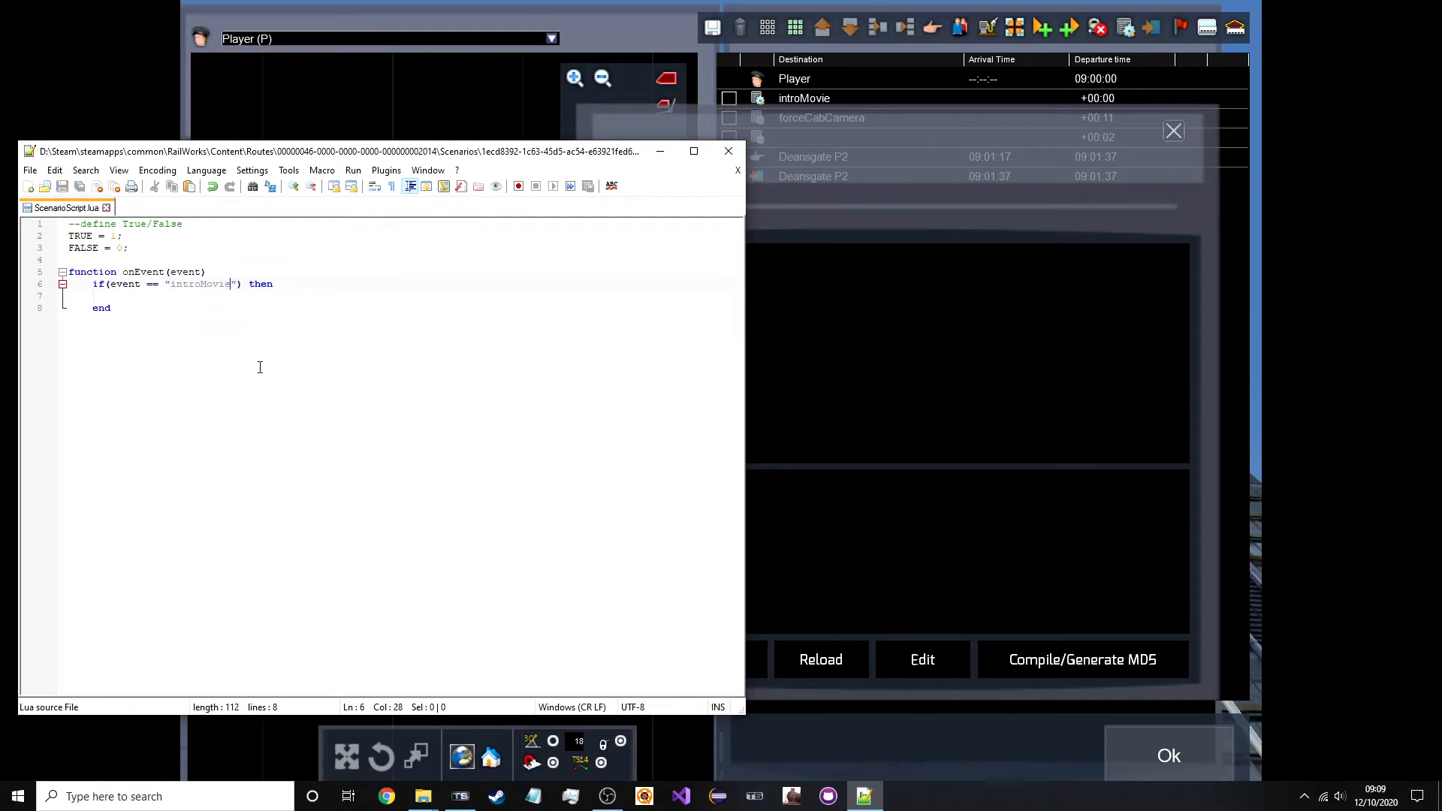
pyautogui.press('Down')
pyautogui.write('SysCa')
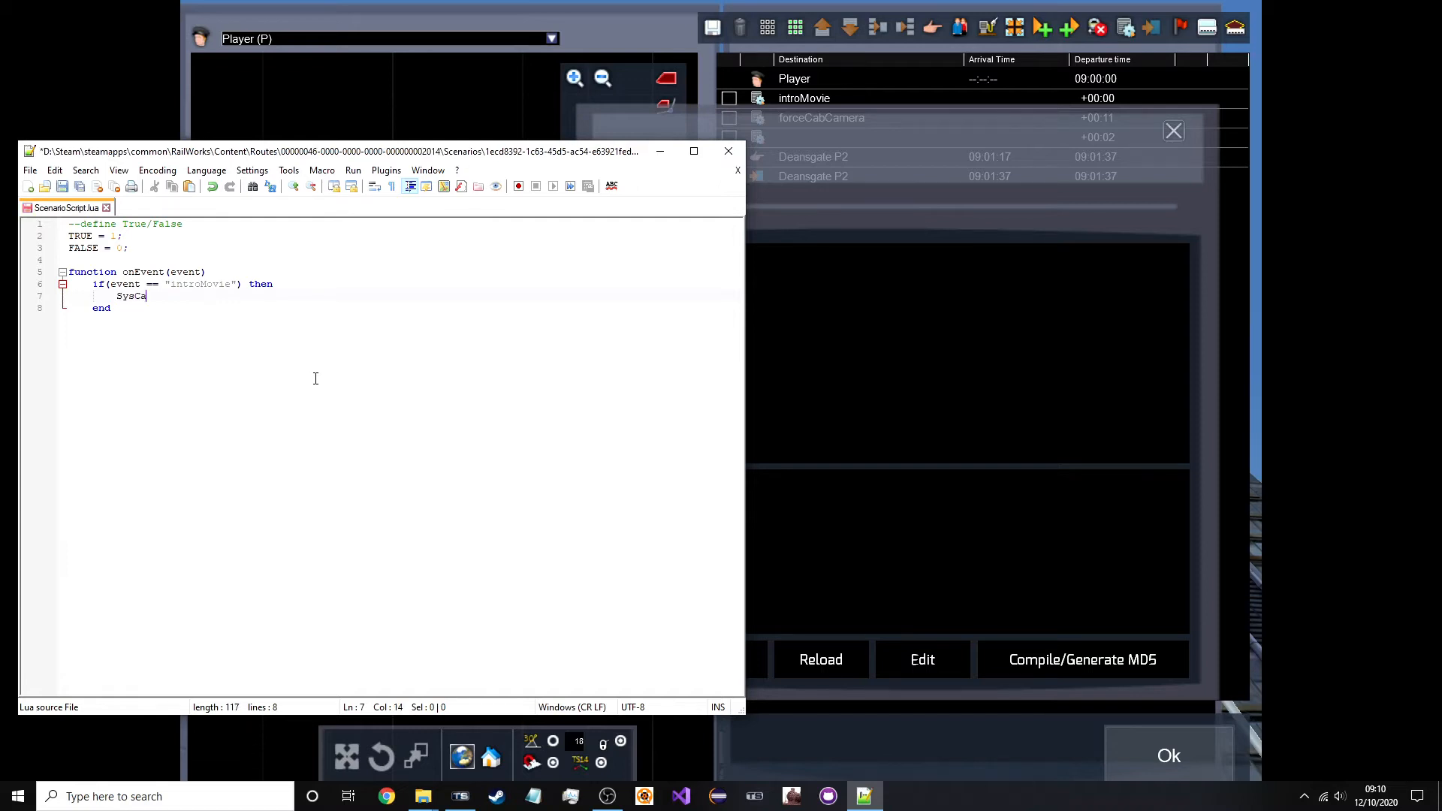
pyautogui.write('ll()')
pyautogui.write('""')
pyautogui.write('CamaeraMa')
pyautogui.write('nager')
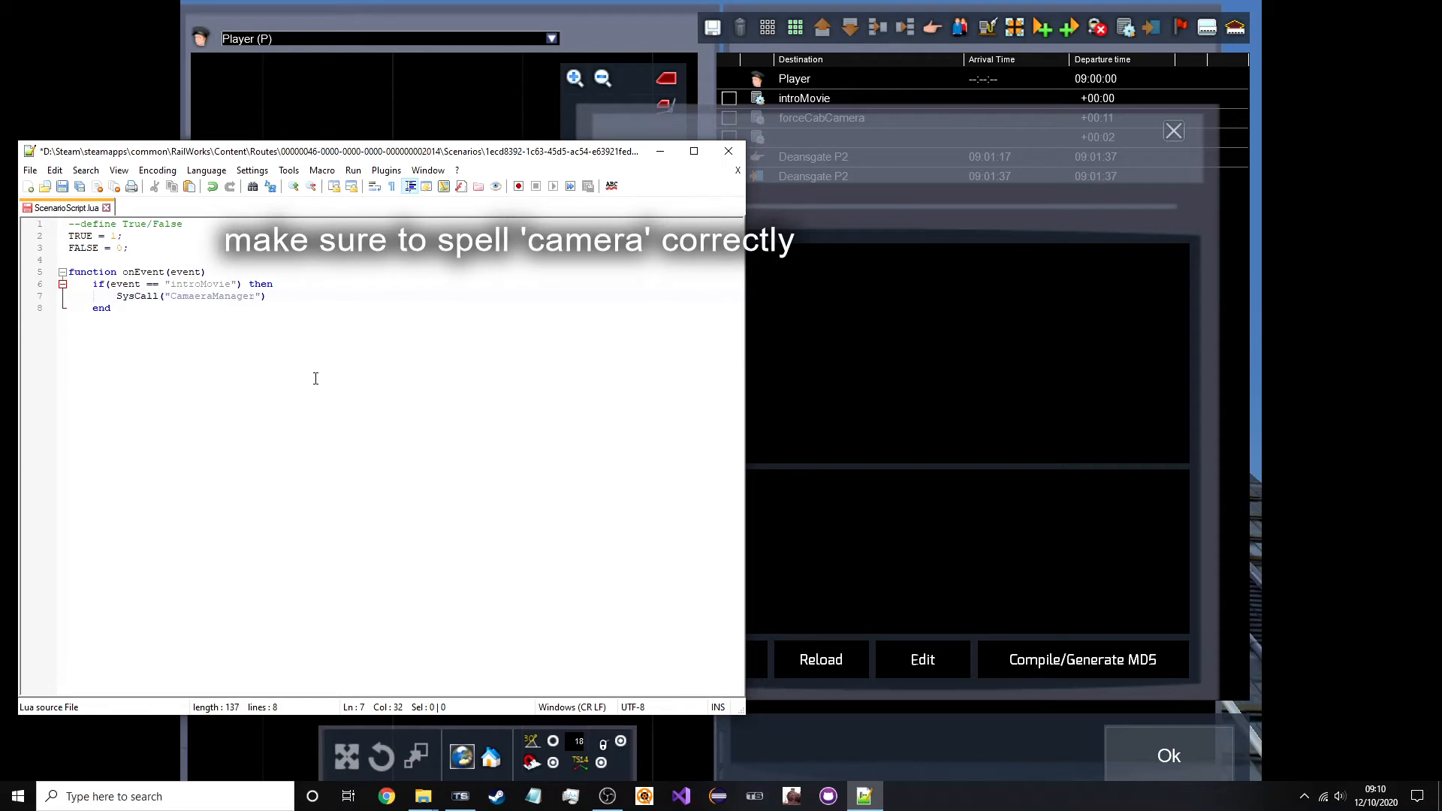
pyautogui.write(':Activate')
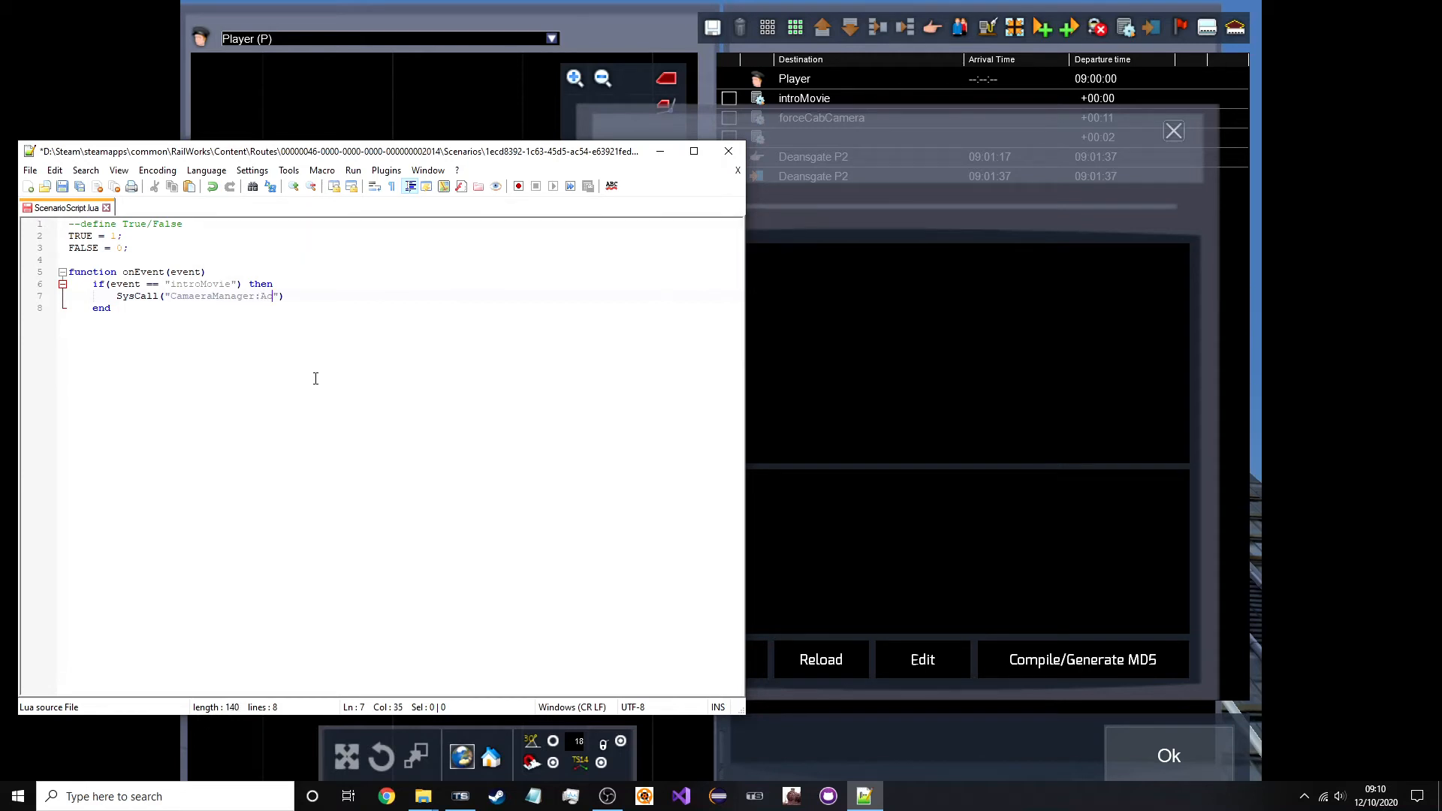
pyautogui.write('Camera')
pyautogui.write(', "')
pyautogui.write('camera')
pyautogui.write('", 0')
# Add the 0 argument after "camera" in the ActivateCamera SysCall, save, and add blank lines below the block.
pyautogui.hotkey('ctrl', 's')
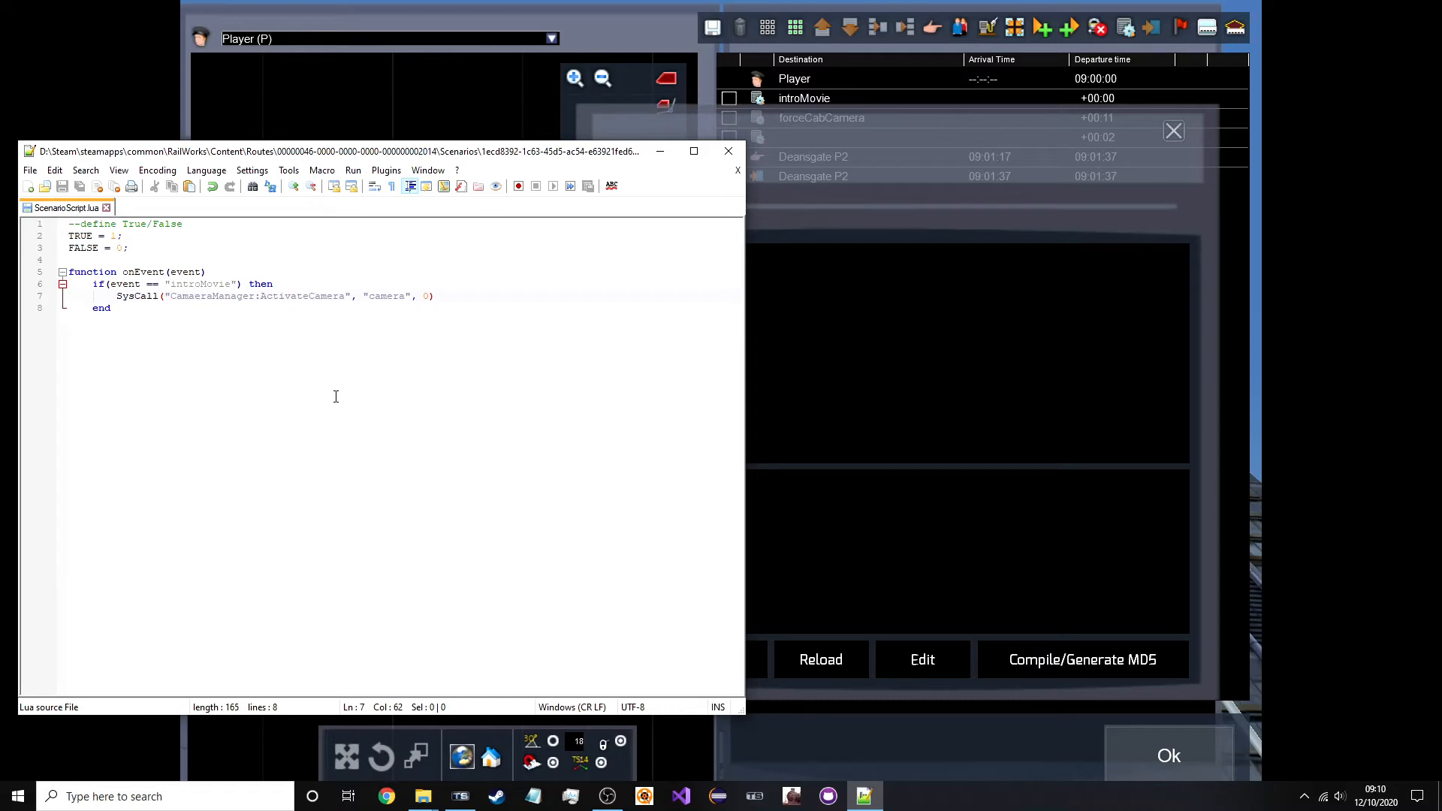
pyautogui.click(235, 309)
pyautogui.press('Return')
pyautogui.press('Return')
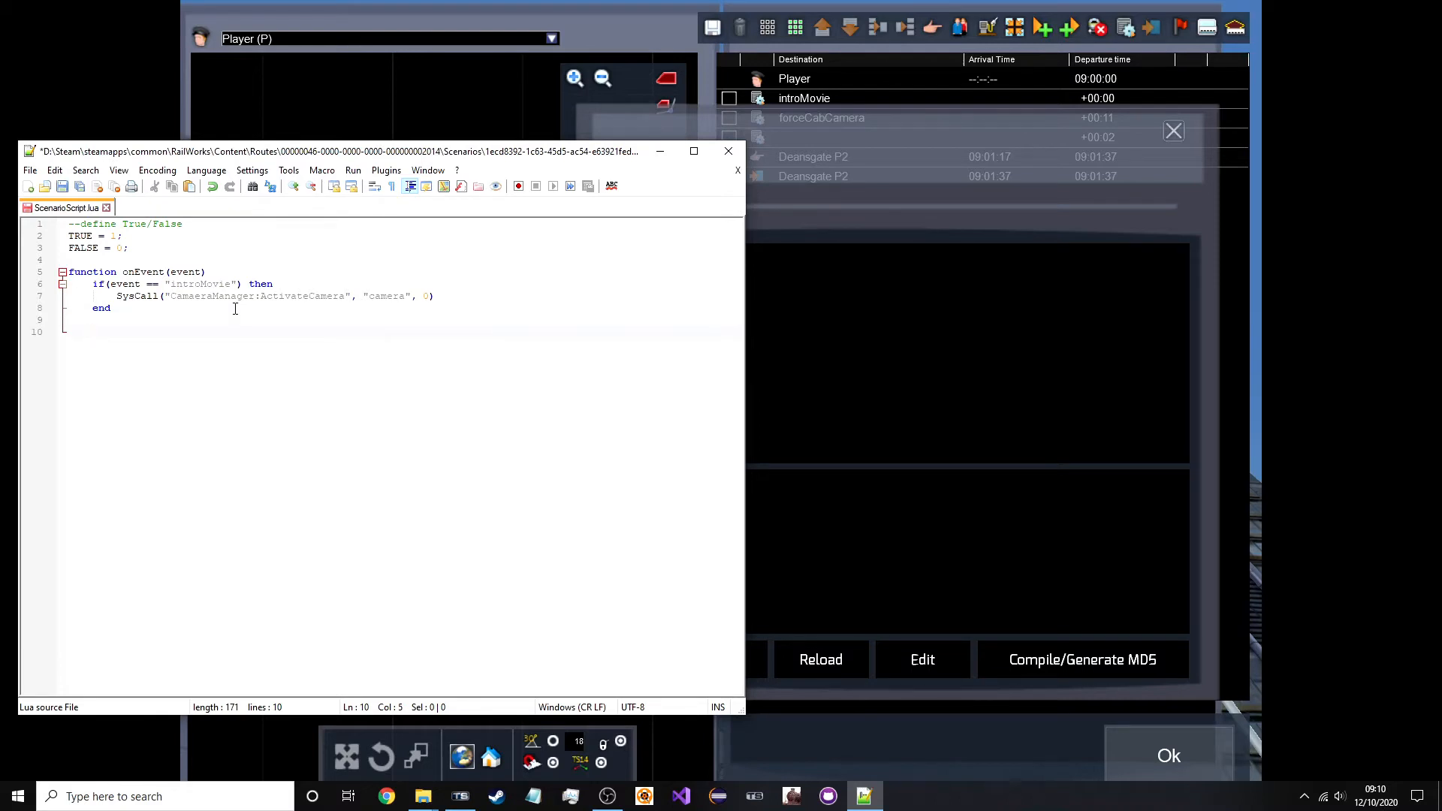
# Close the function with end and add an if(event == "forceCabCamera") then … end block.
pyautogui.press('Return')
pyautogui.hotkey('shift', 'Tab')
pyautogui.write('end')
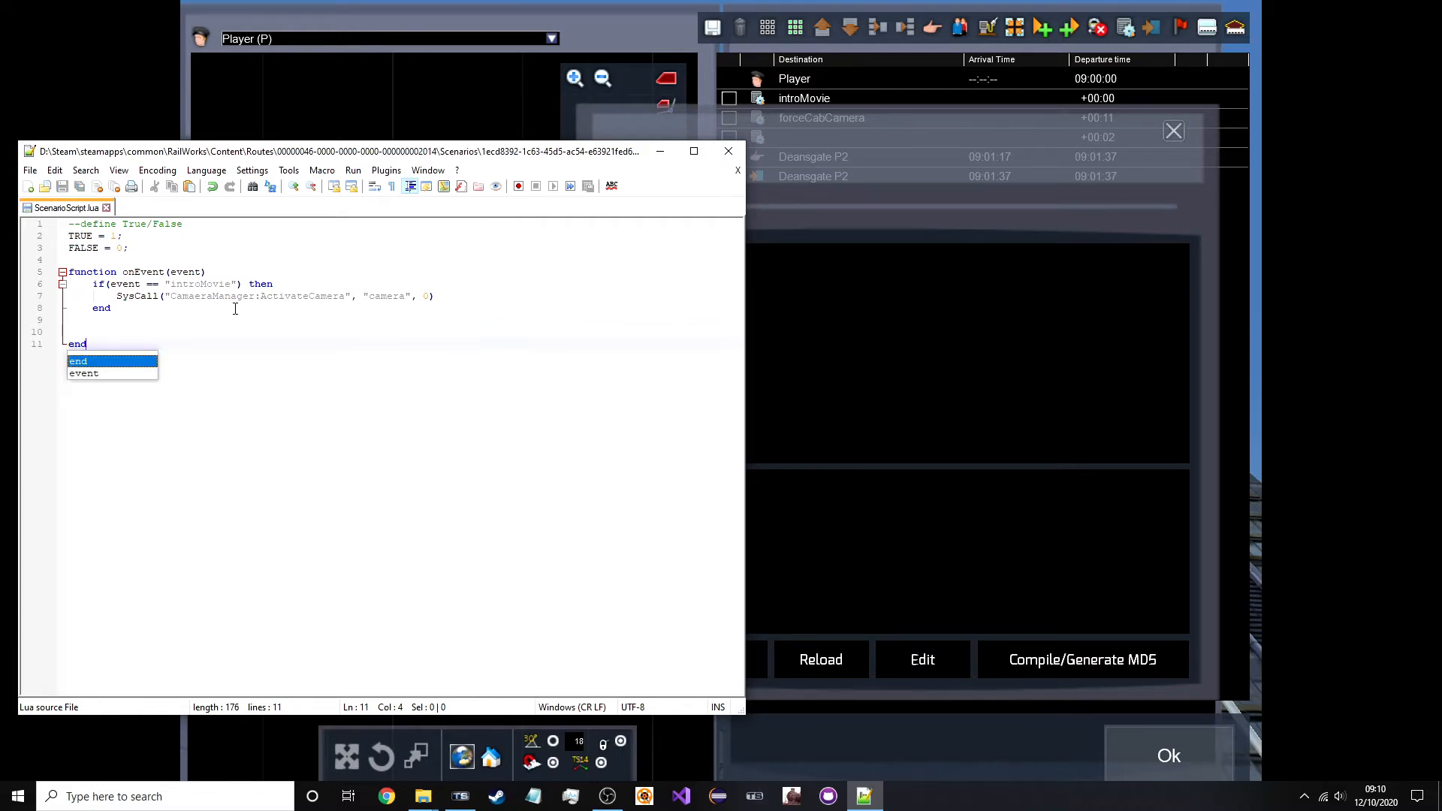
pyautogui.press('Escape')
pyautogui.press('Up')
pyautogui.press('Tab')
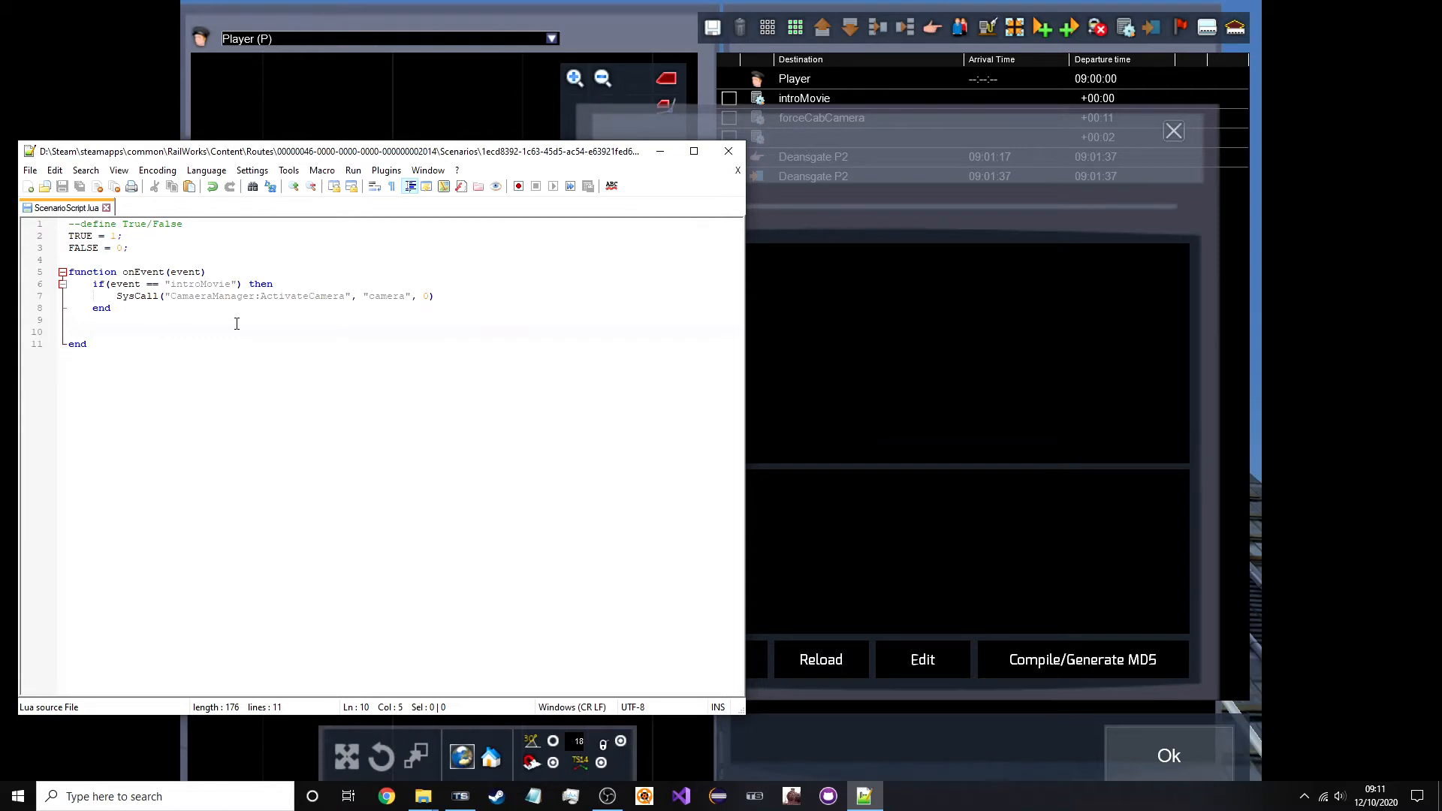
pyautogui.write('if() then')
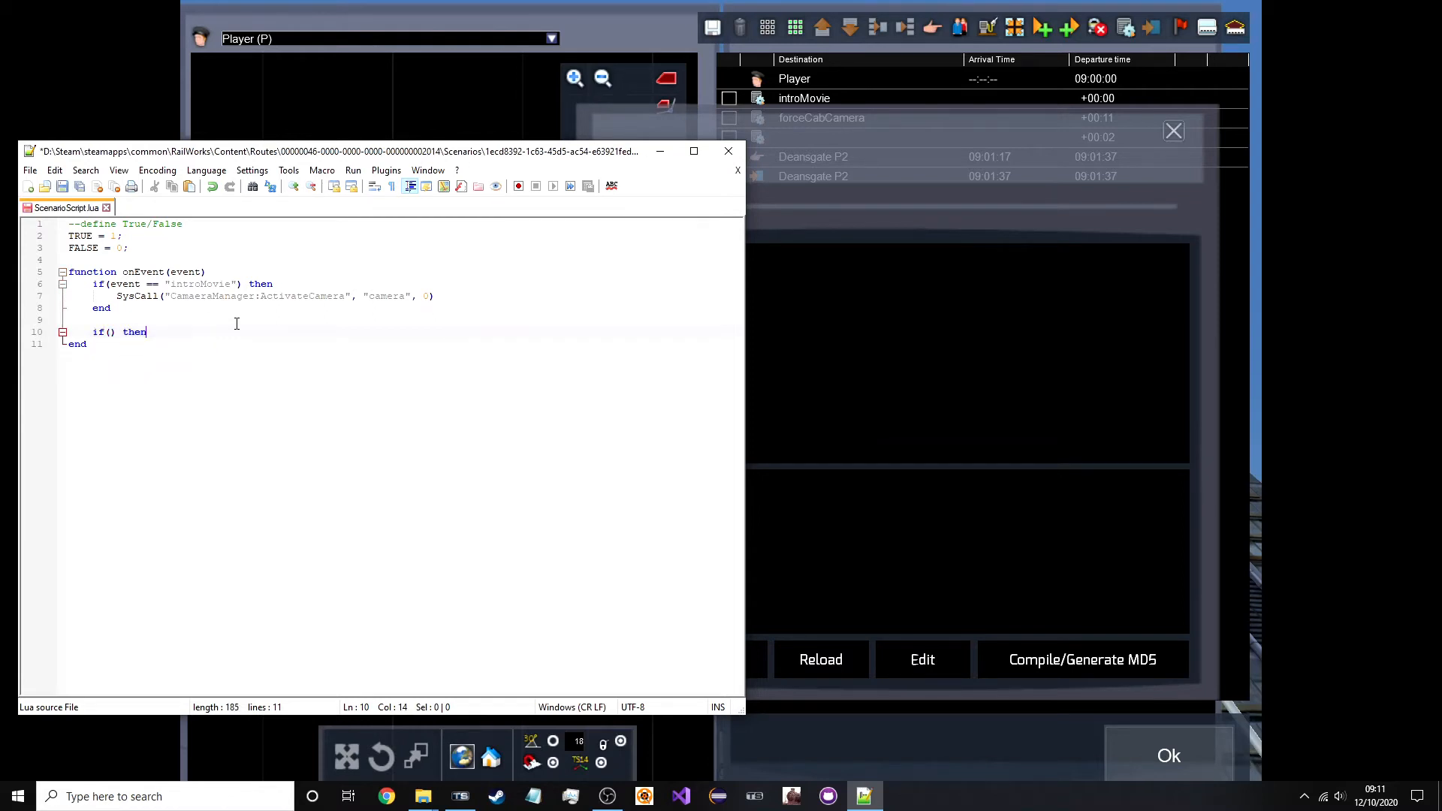
pyautogui.press('Return')
pyautogui.press('Return')
pyautogui.write('end')
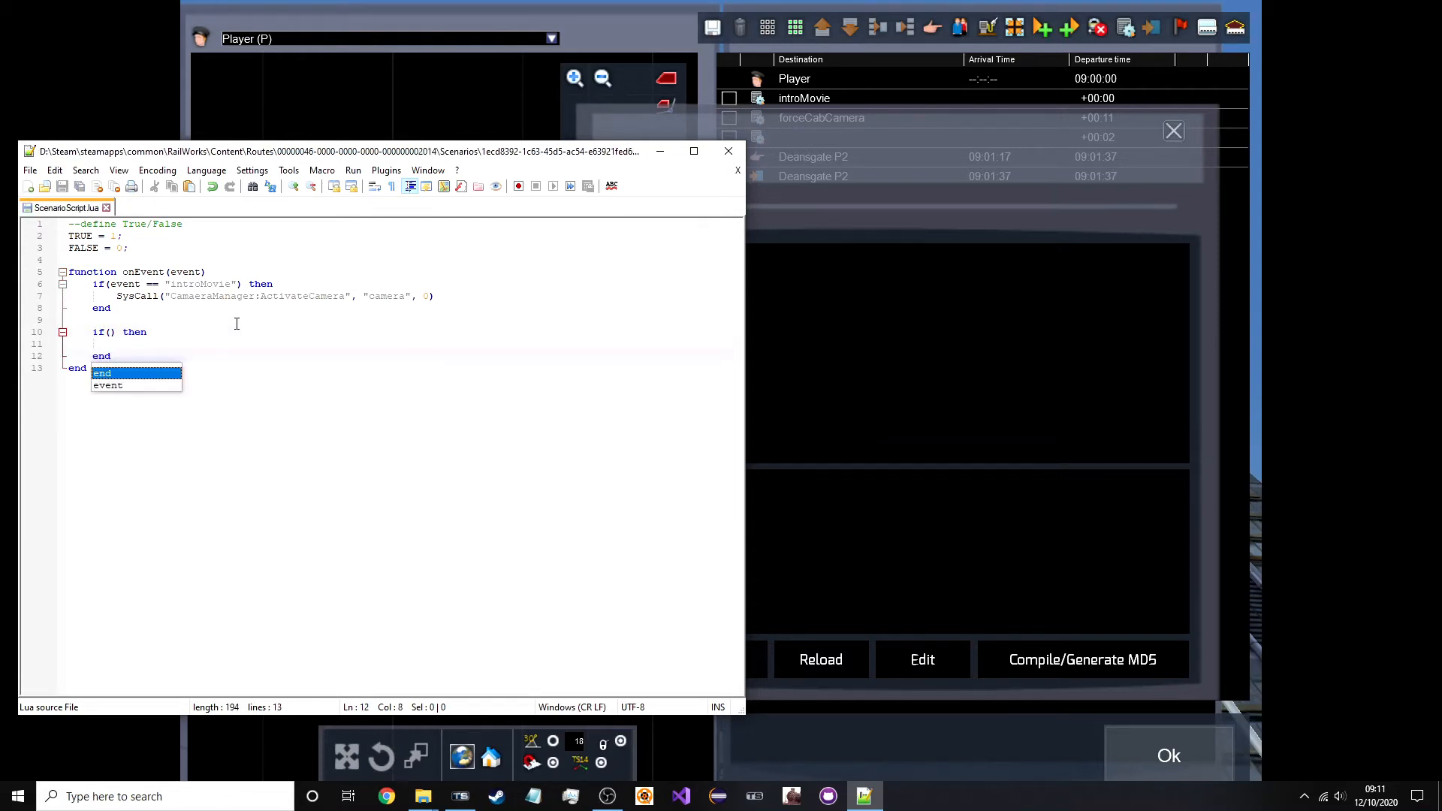
pyautogui.click(110, 331)
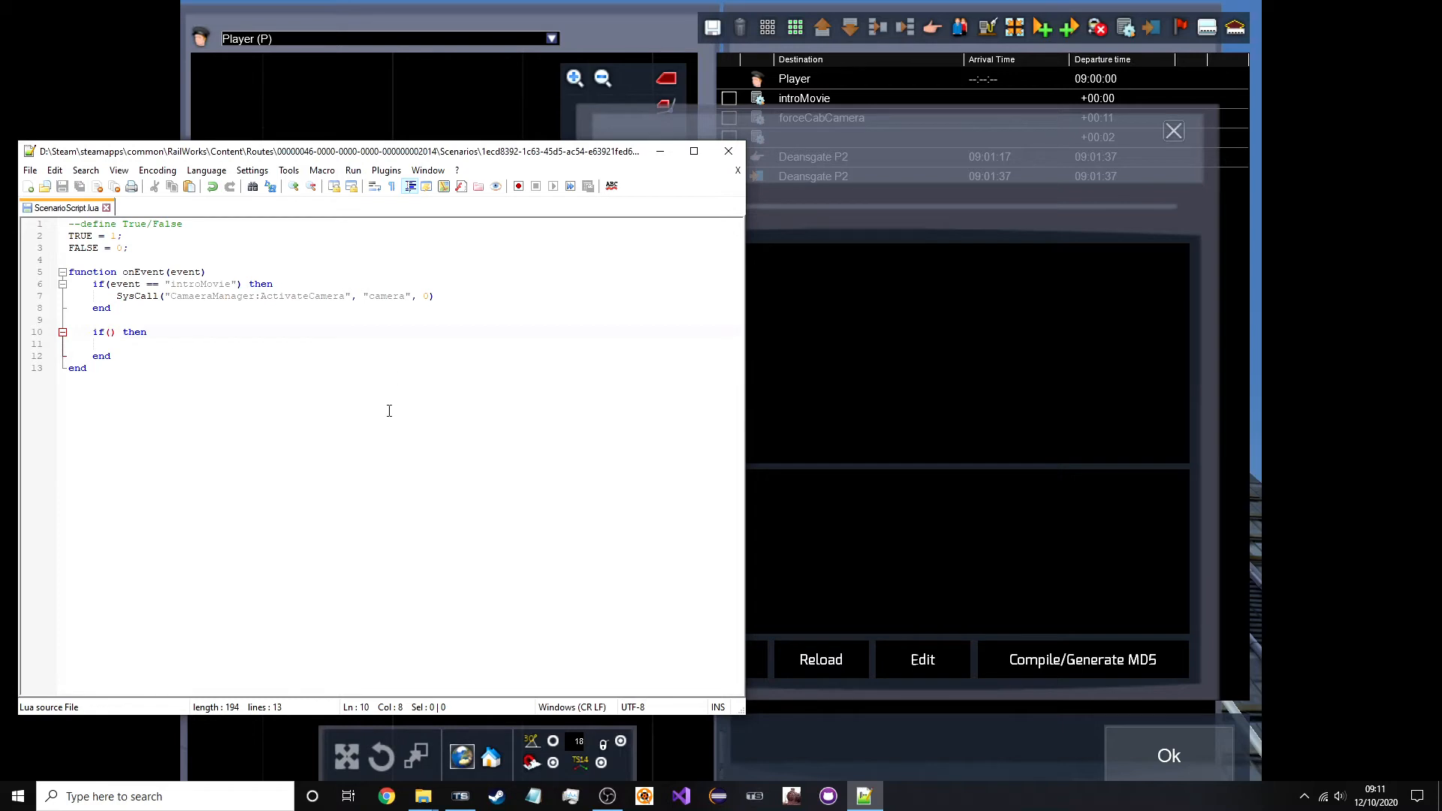
pyautogui.write('veven =')
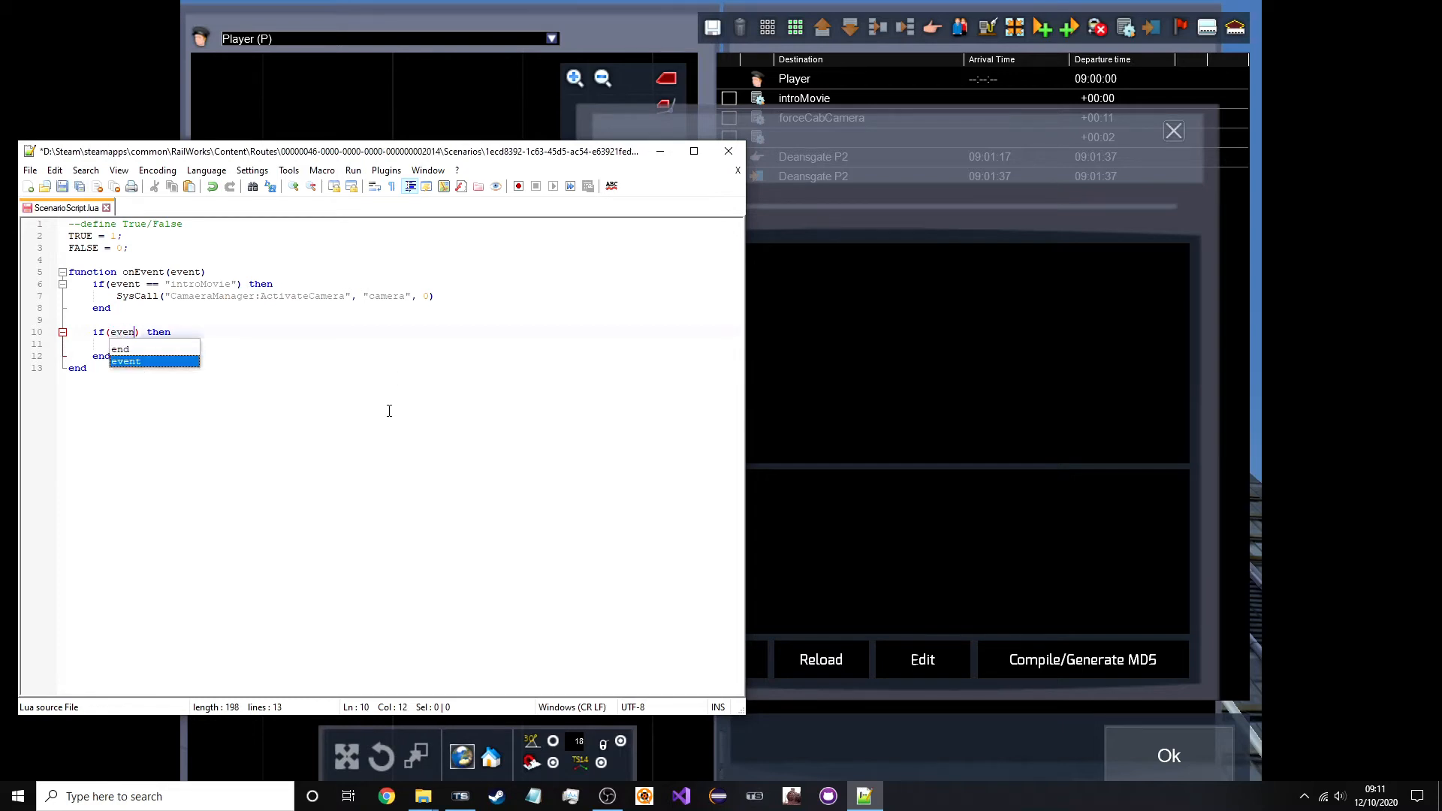
pyautogui.press('BackSpace')
pyautogui.press('BackSpace')
pyautogui.write('t')
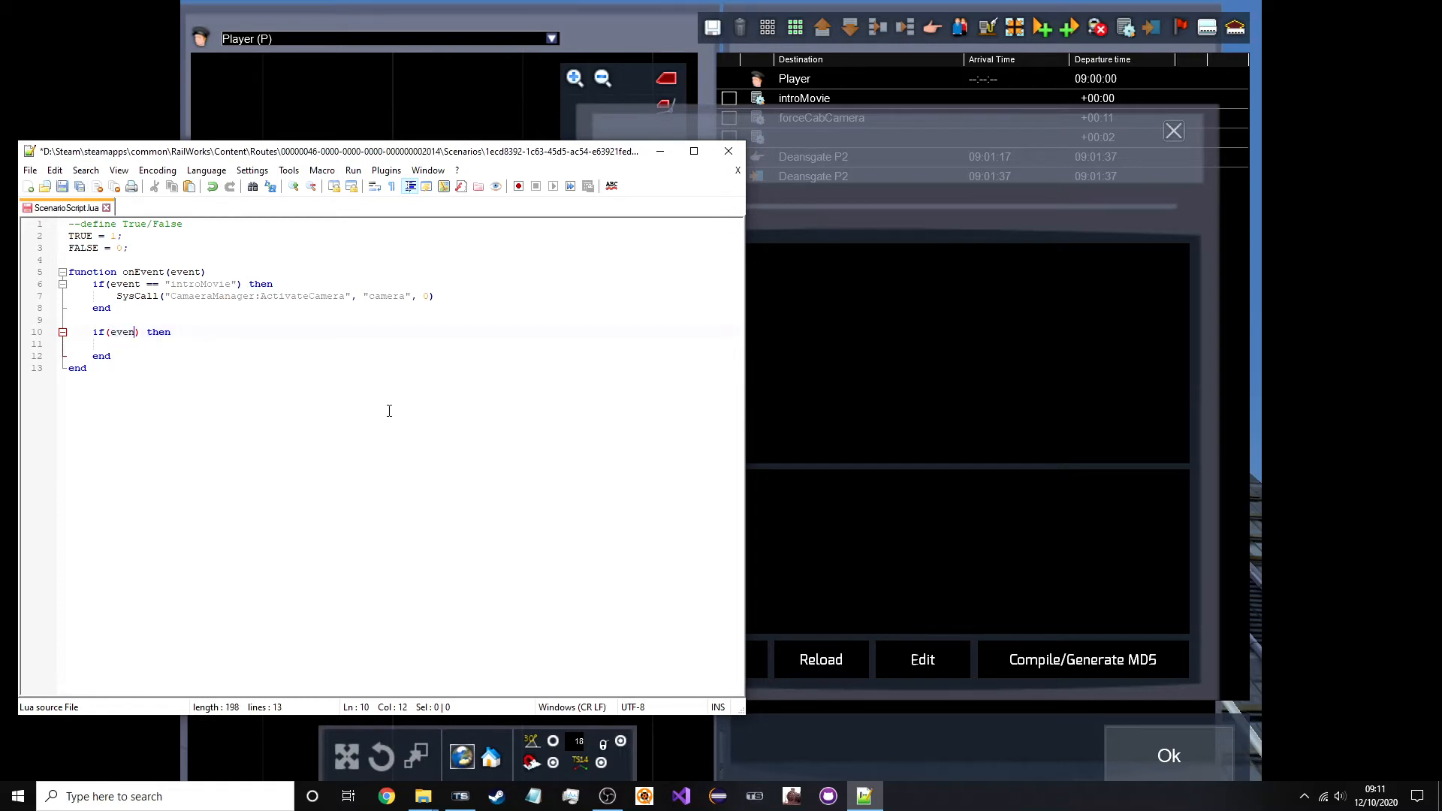
pyautogui.write(' == "')
pyautogui.write('forceCabCamer')
pyautogui.write('a')
pyautogui.press('Down')
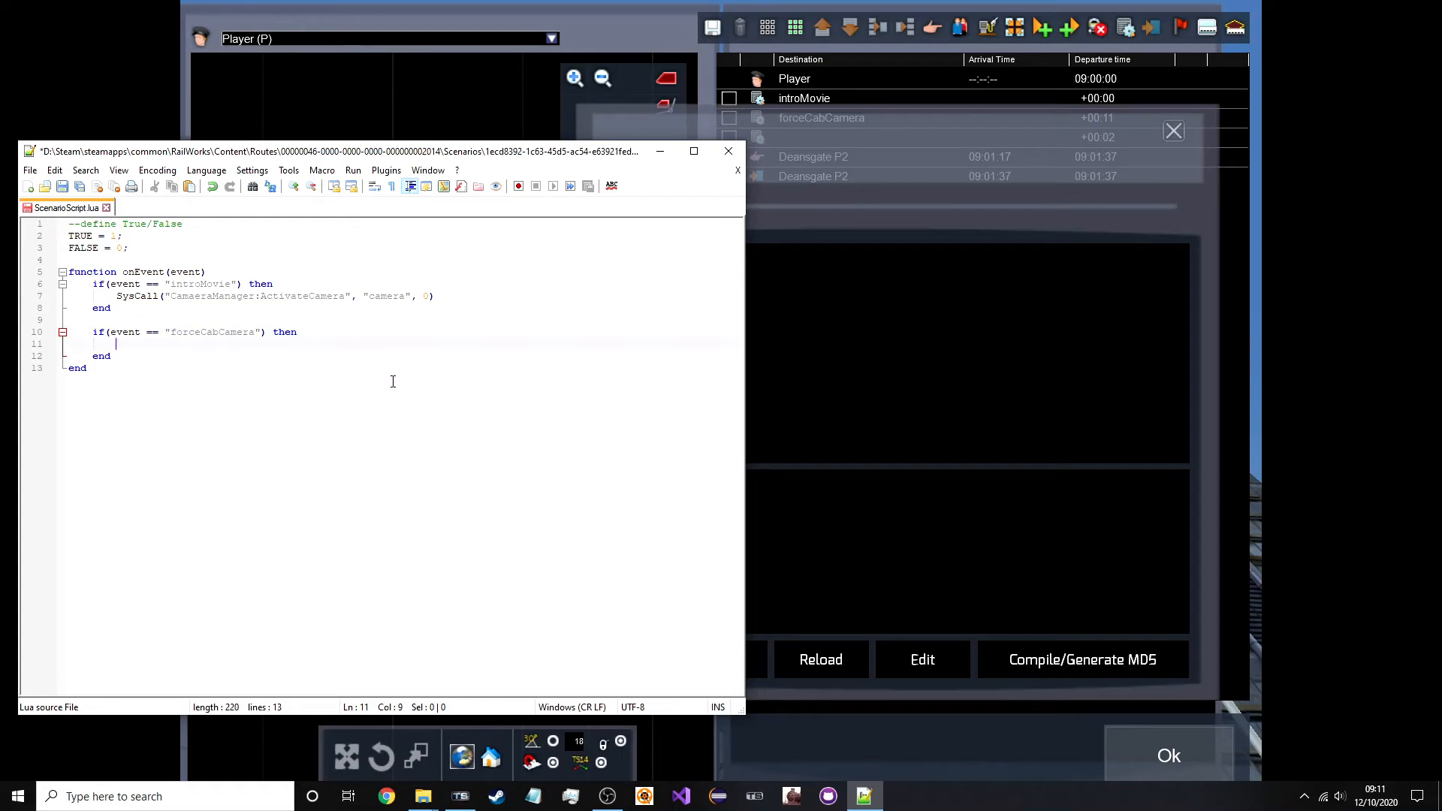
pyautogui.write('SysCall()')
# Copy CameraManager:ActivateCamera into the new SysCall with "CabCamera", 0 arguments.
pyautogui.click(351, 296)
pyautogui.keyDown('shift'); pyautogui.click(166, 295); pyautogui.keyUp('shift')
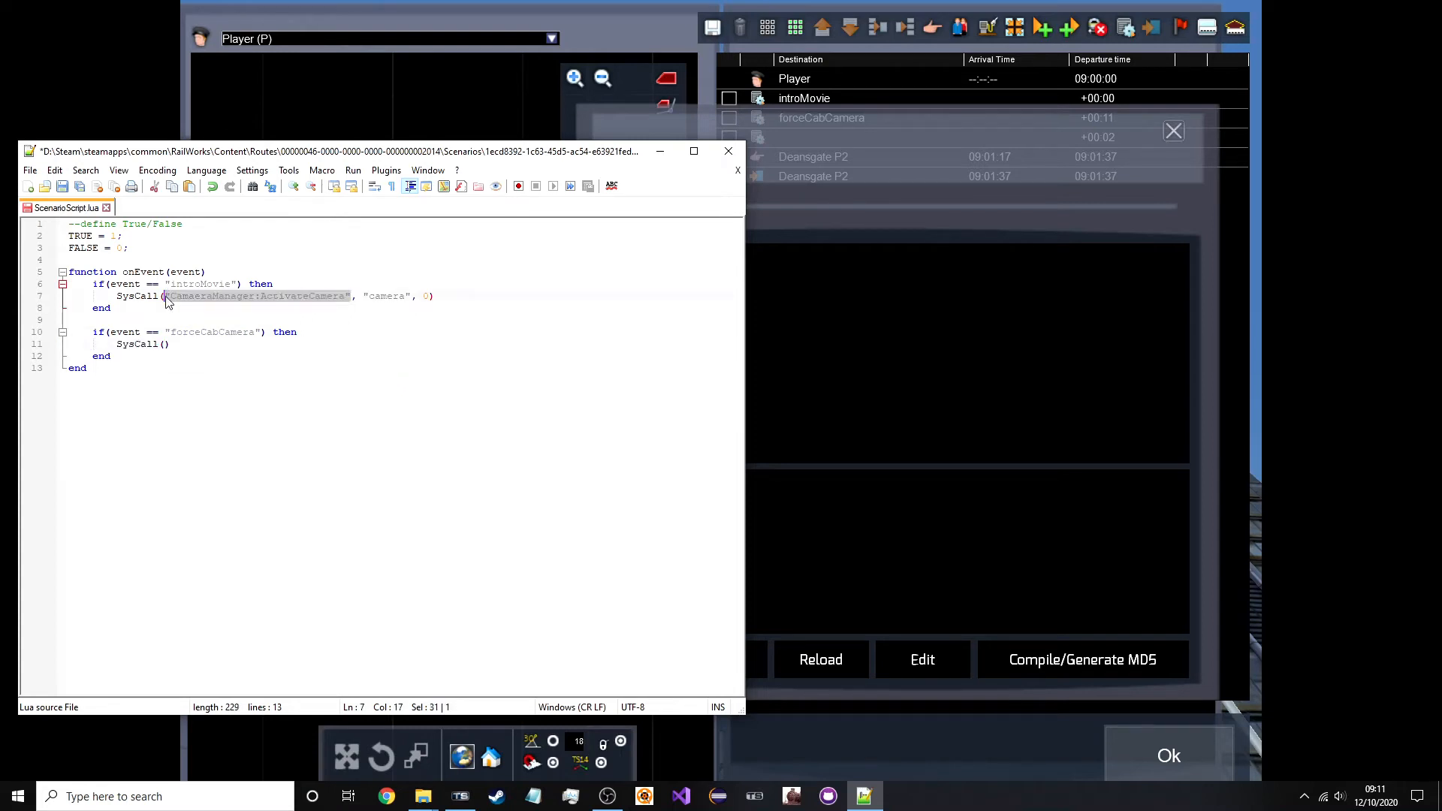
pyautogui.hotkey('ctrl', 'c')
pyautogui.click(167, 344)
pyautogui.hotkey('ctrl', 'v')
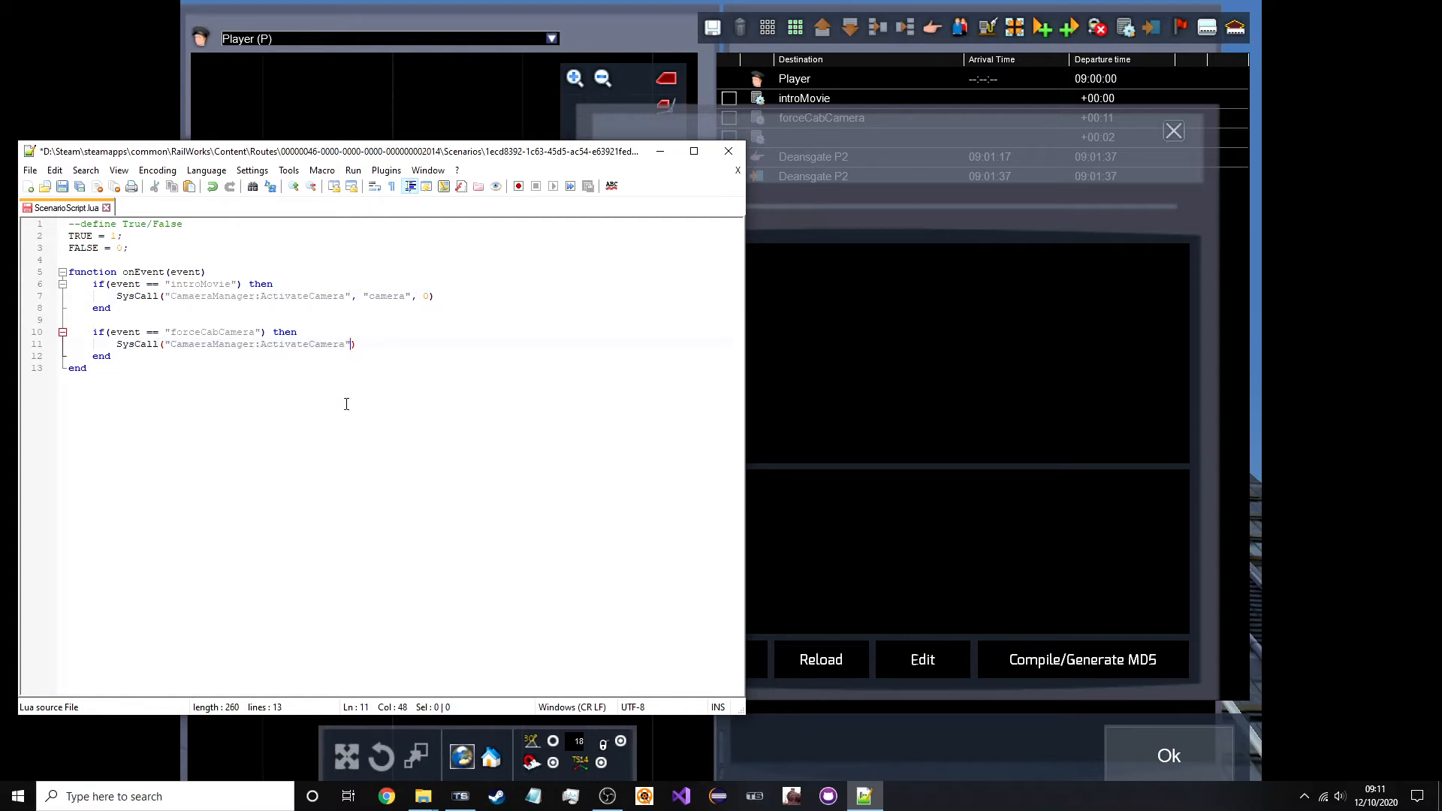
pyautogui.write(', ')
pyautogui.write('""')
pyautogui.write('CabCamera')
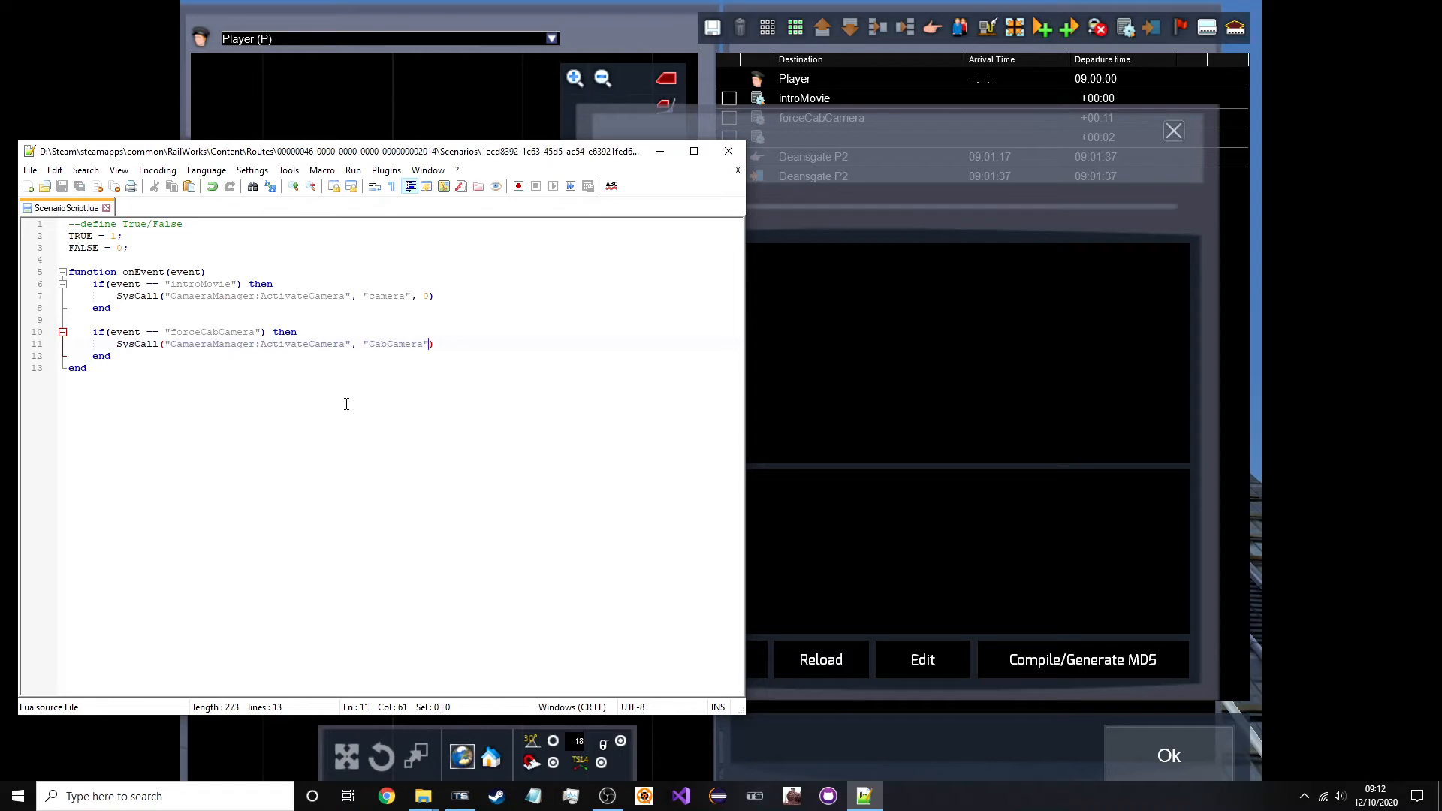
pyautogui.write(', ')
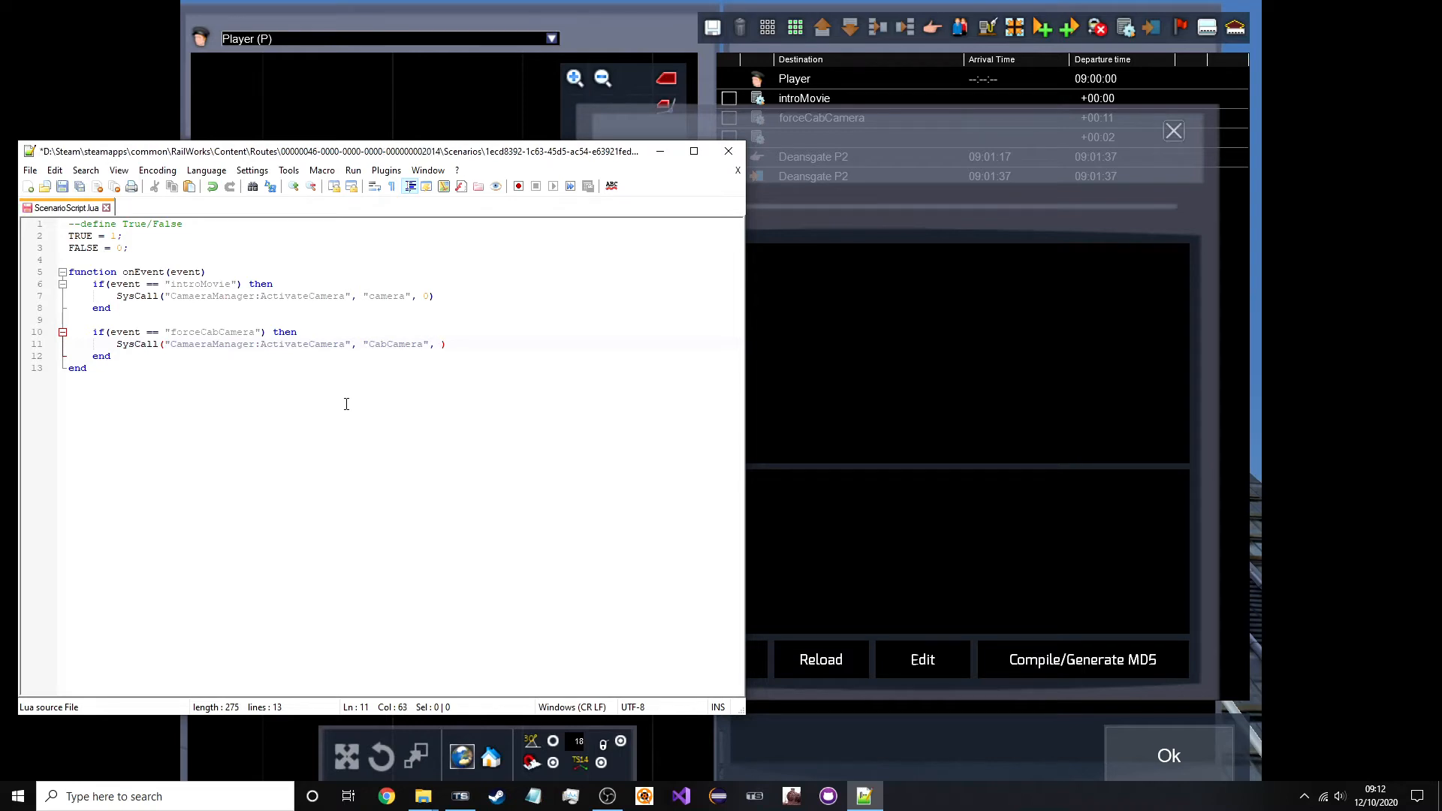
pyautogui.write('0')
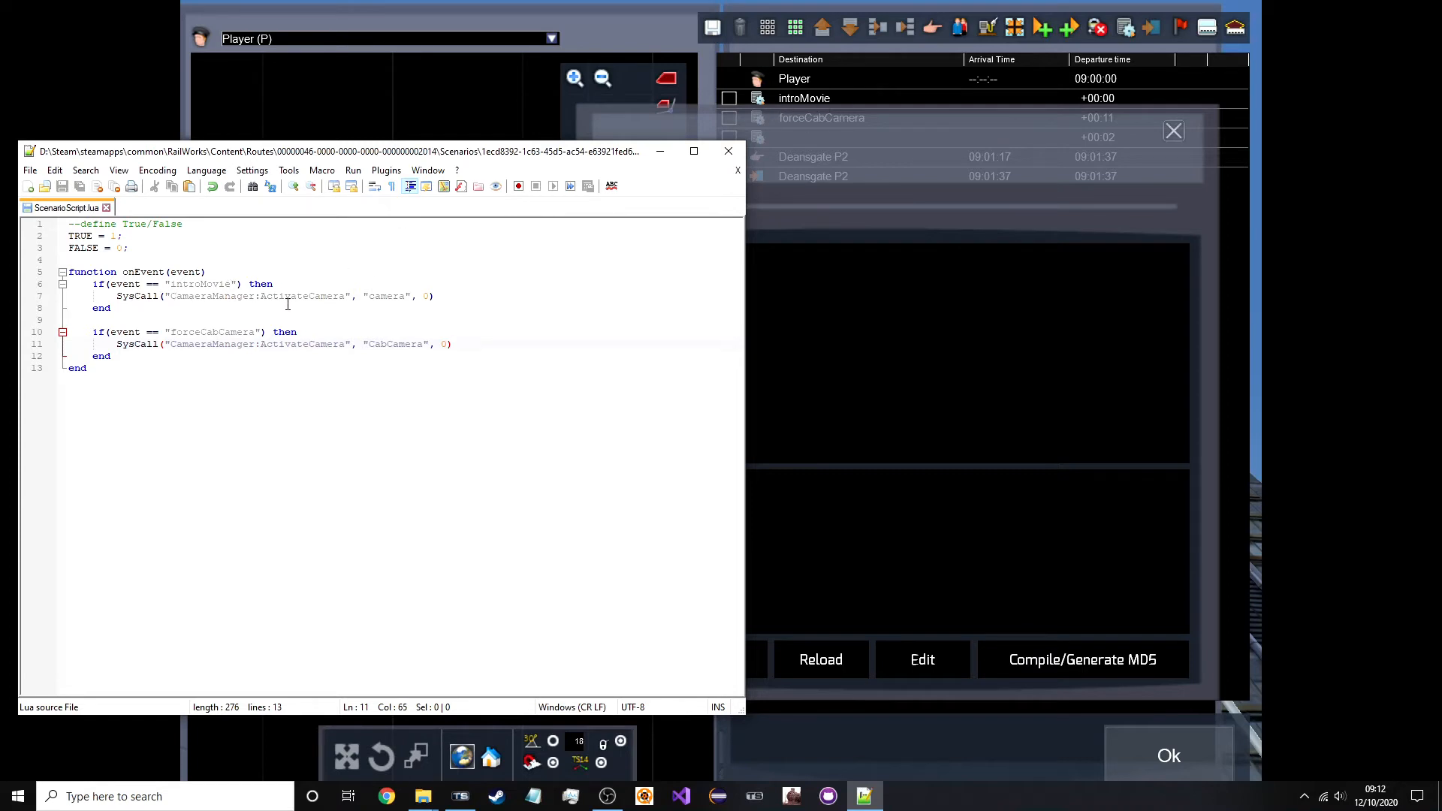
pyautogui.click(446, 298)
pyautogui.click(463, 345)
pyautogui.press('Down')
# Add SysCall("ScenarioManager:LockControls") to introMovie and SysCall("ScenarioManager:UnlockControls") to forceCabCamera, and save.
pyautogui.click(447, 299)
pyautogui.press('Return')
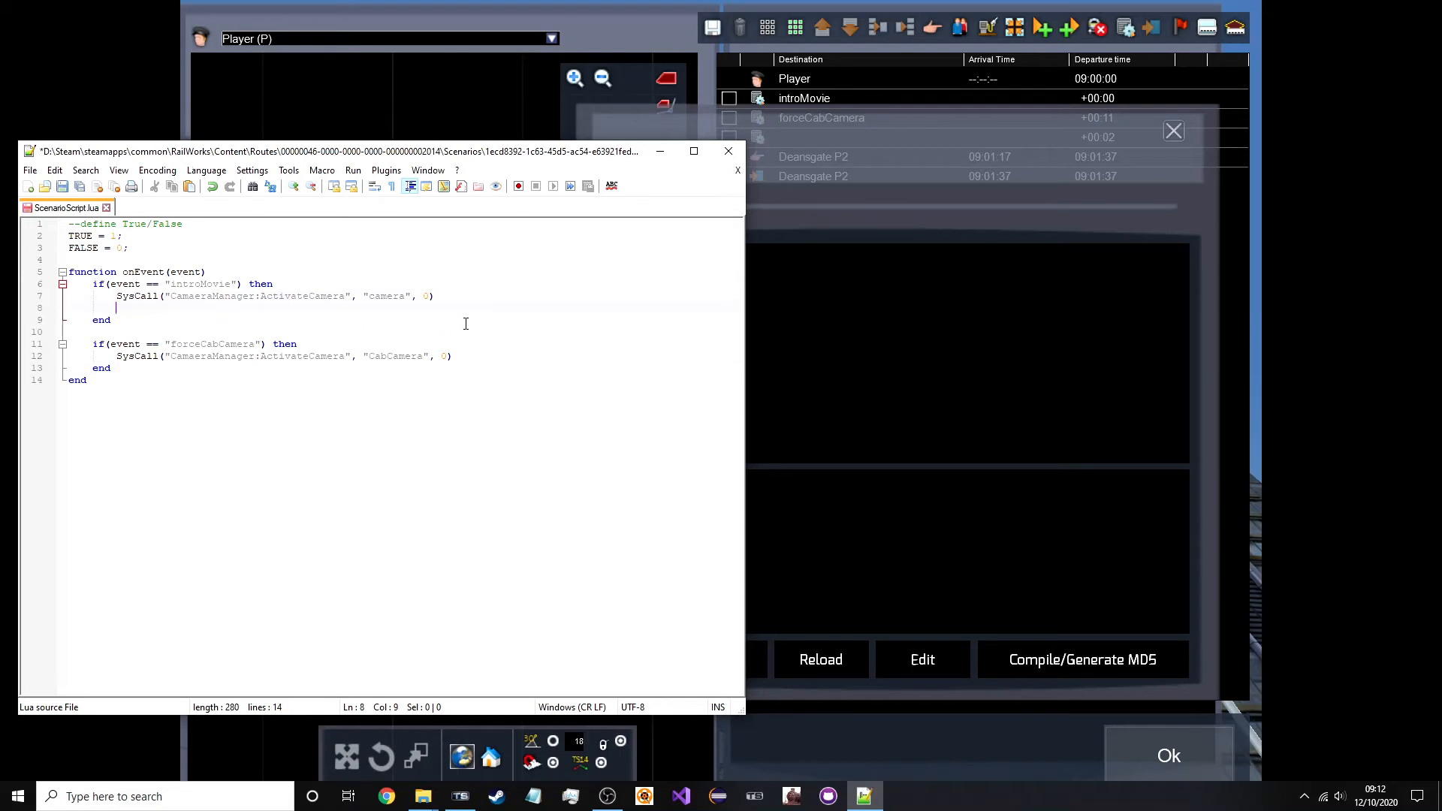
pyautogui.write('SysCal')
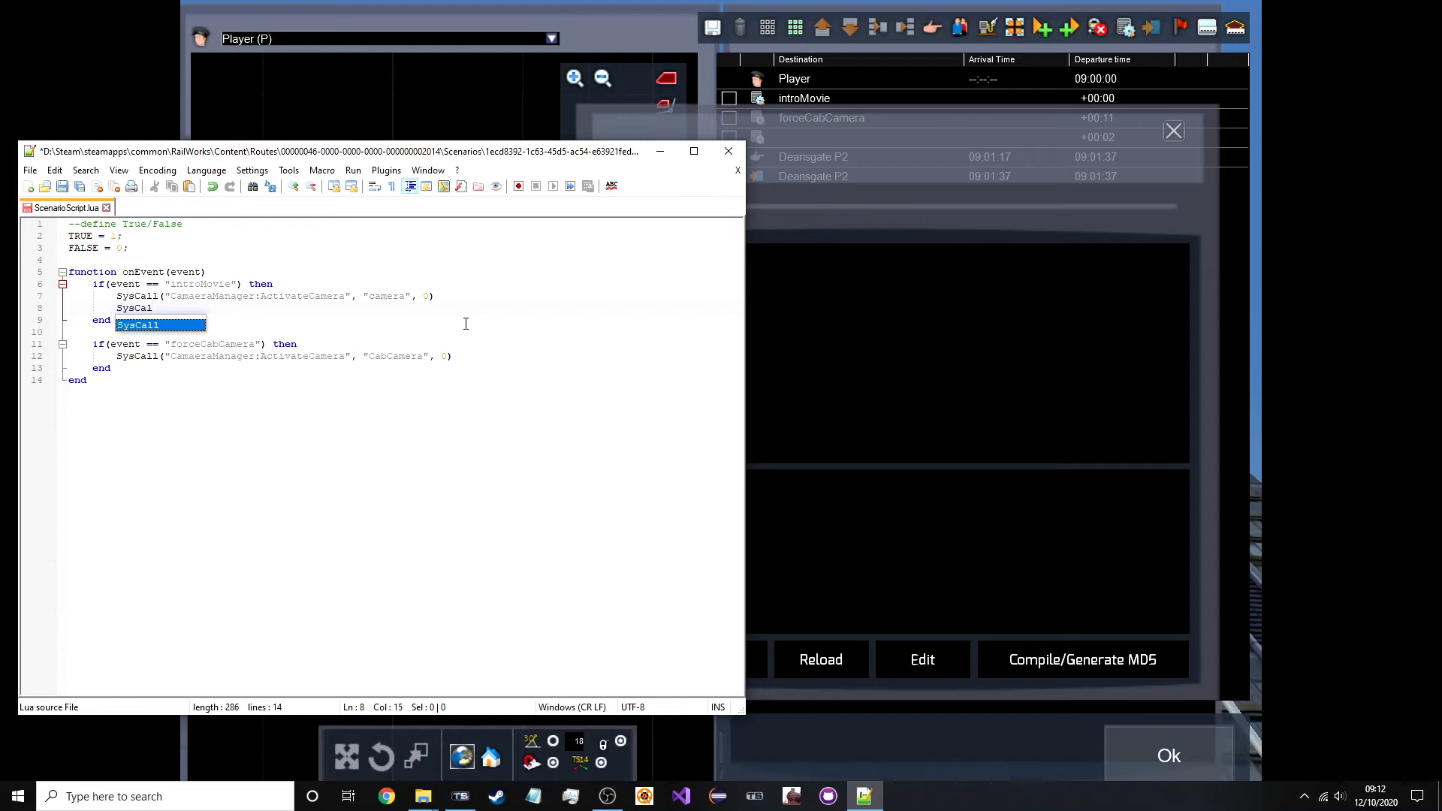
pyautogui.write('l(')
pyautogui.hotkey('ctrl', 's')
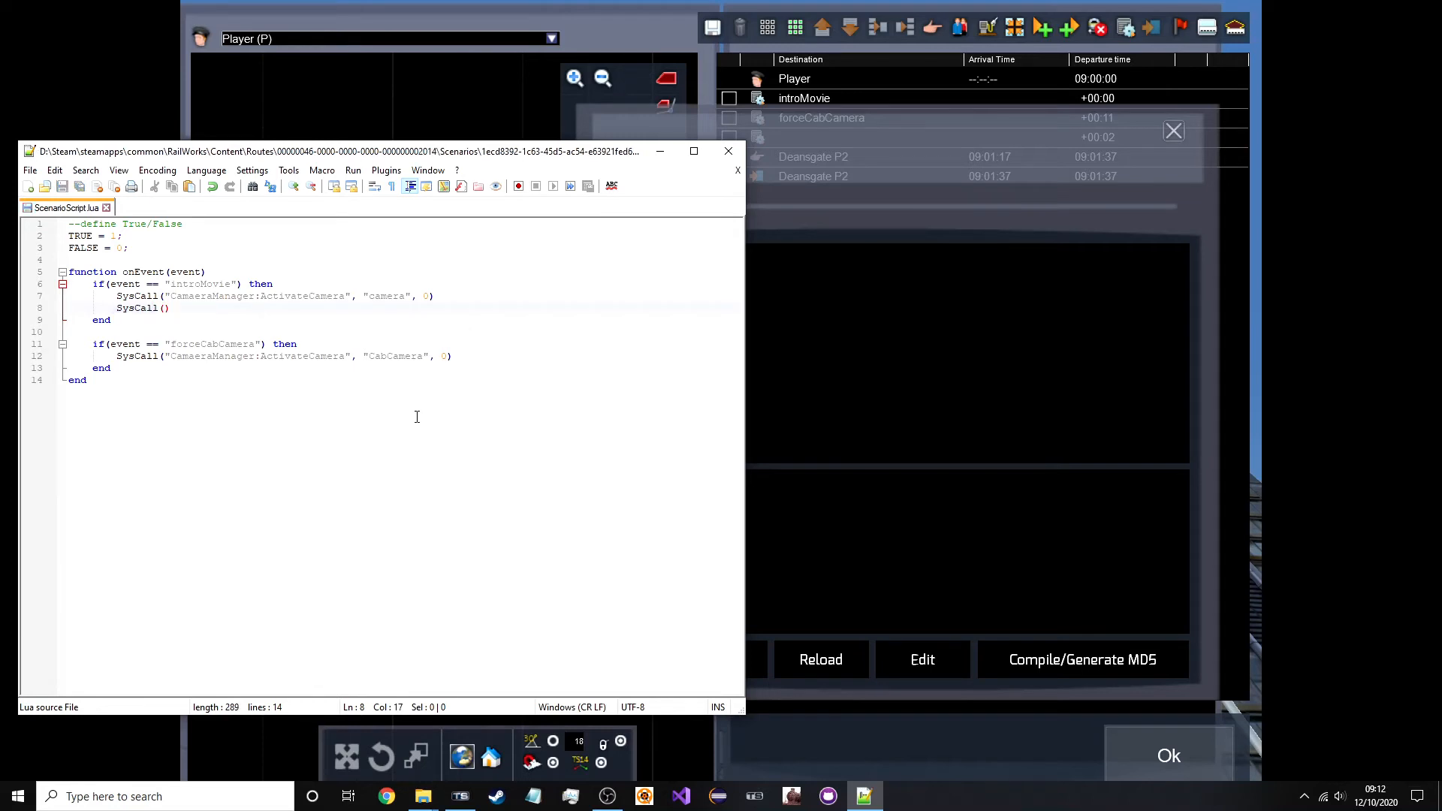
pyautogui.write('"')
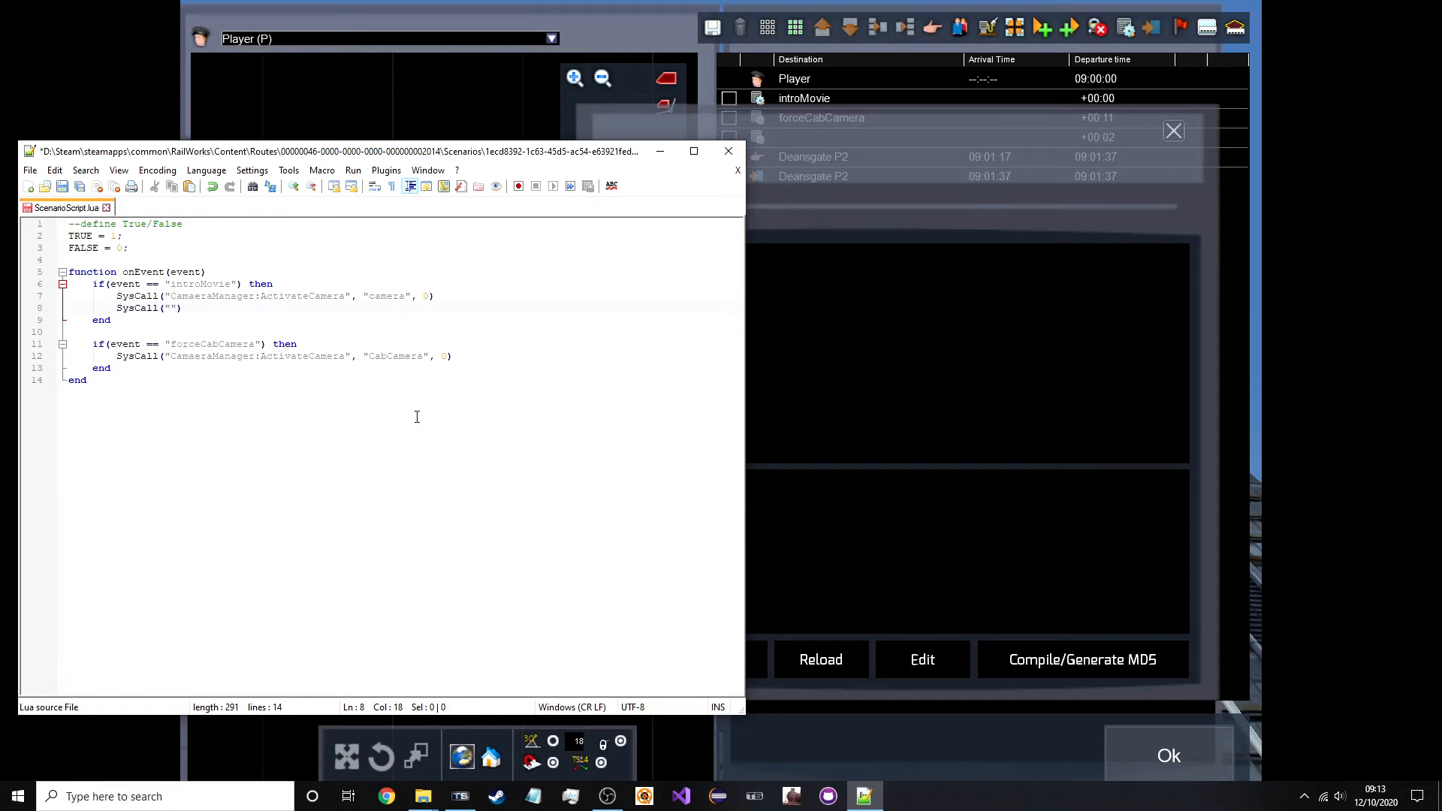
pyautogui.write('ScenarioManage')
pyautogui.write('r:')
pyautogui.write('LockControl')
pyautogui.write('s')
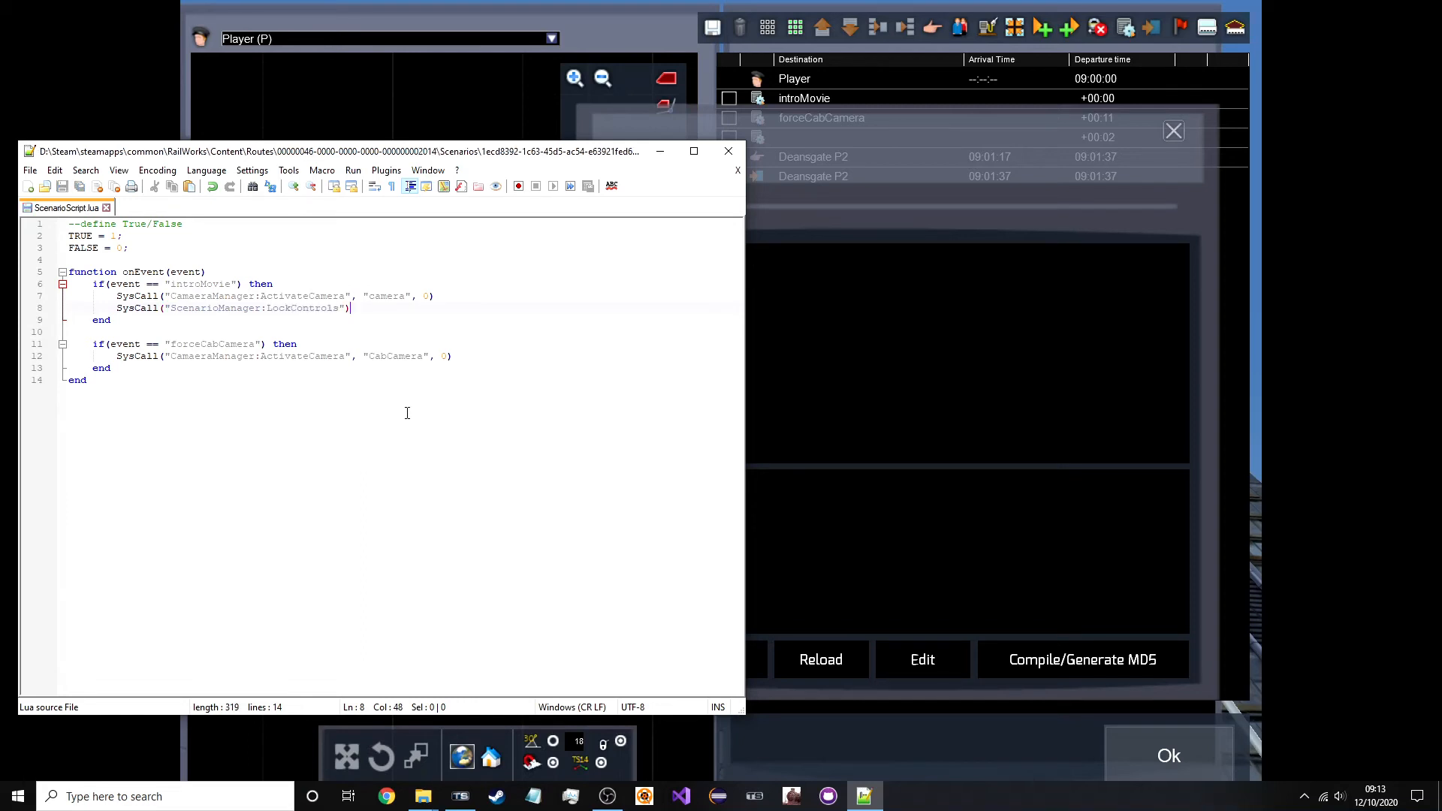
pyautogui.click(460, 357)
pyautogui.press('Return')
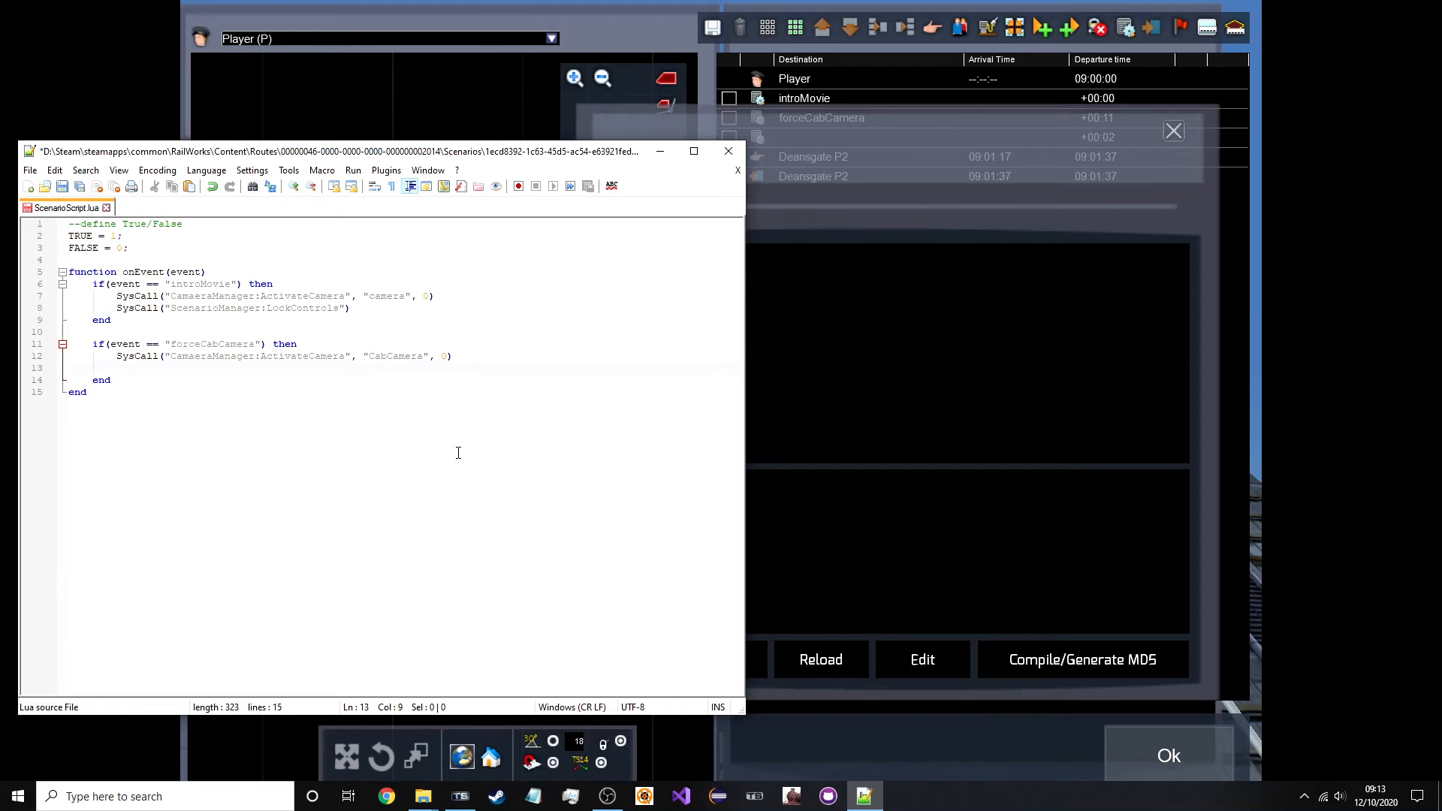
pyautogui.write('SysCall')
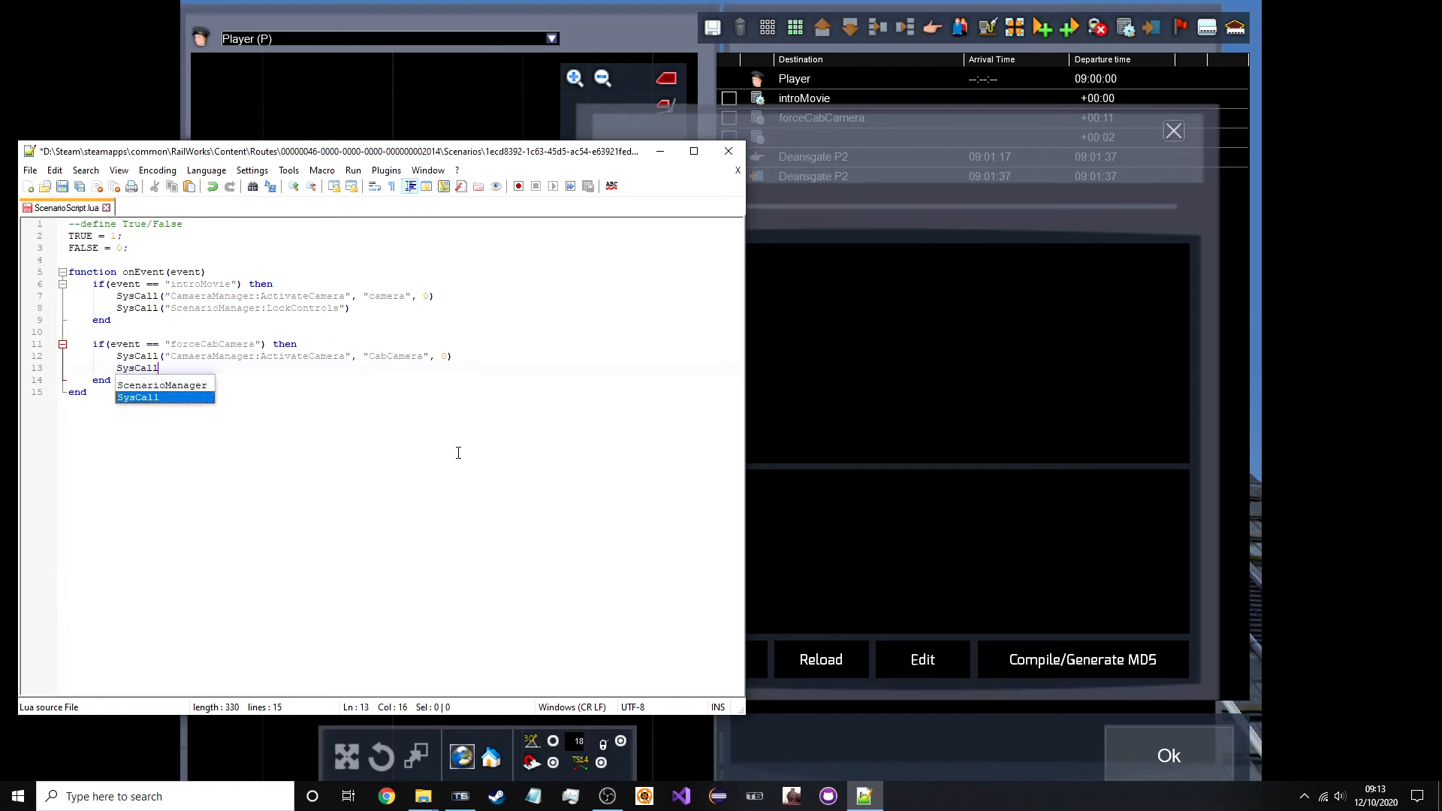
pyautogui.write('(')
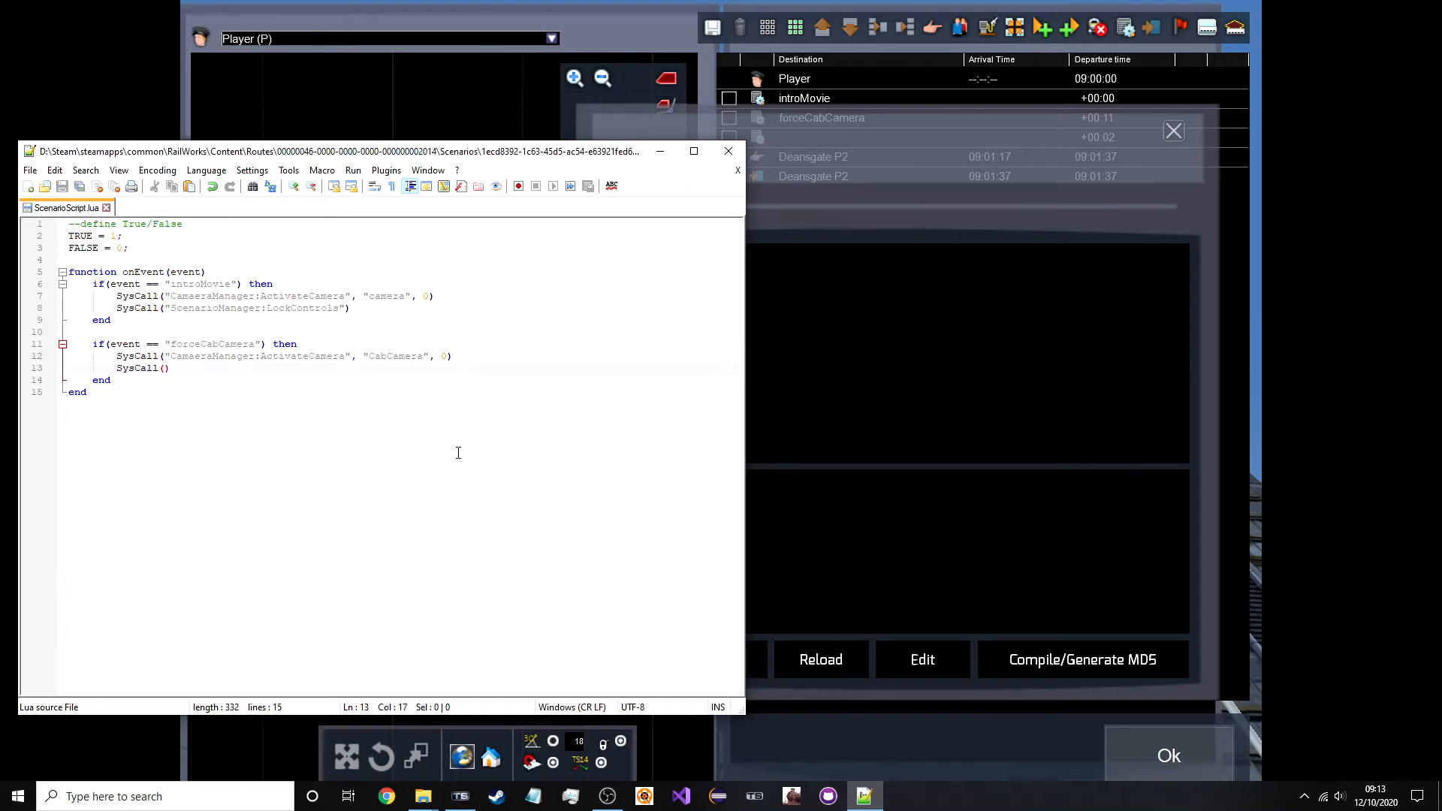
pyautogui.write('"')
pyautogui.write('Sce')
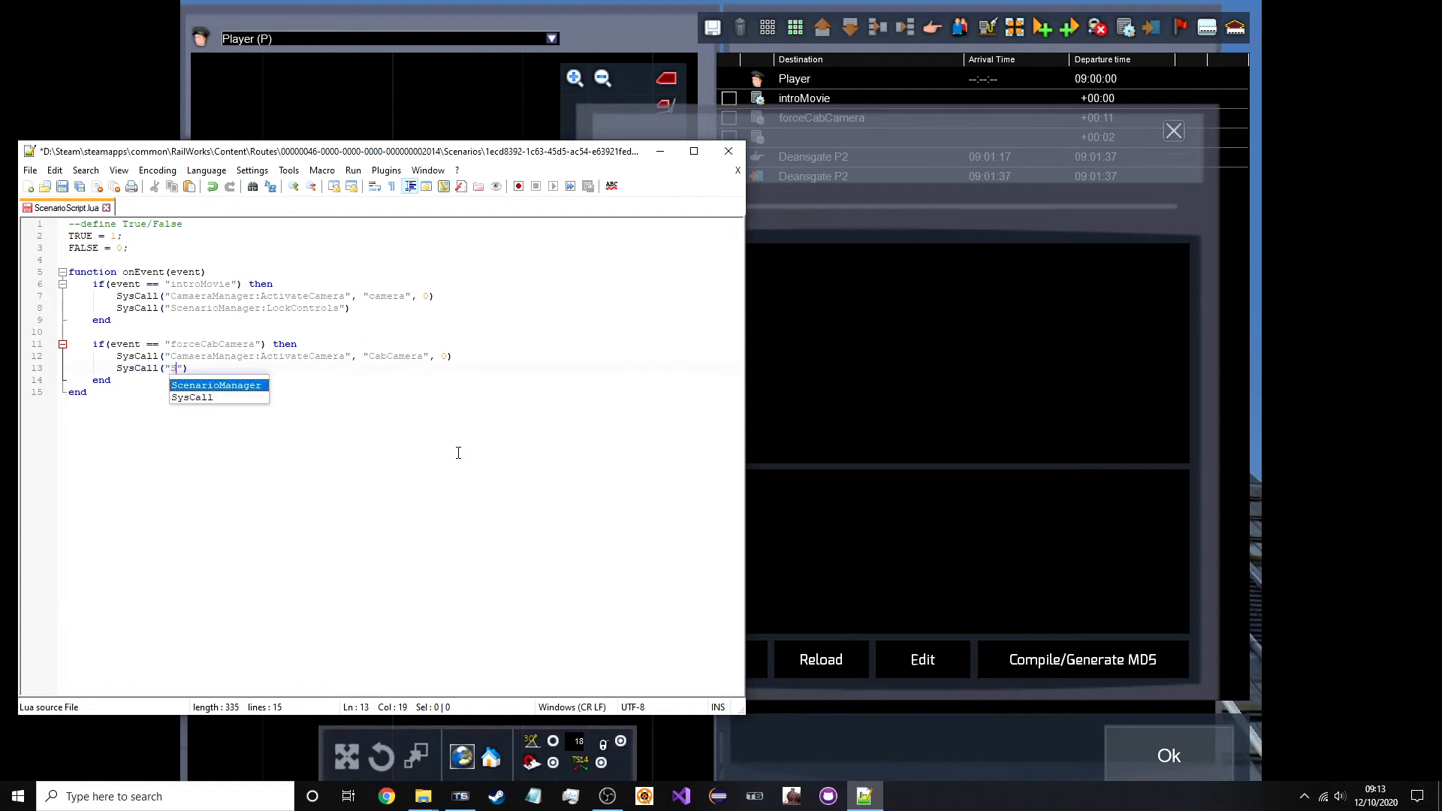
pyautogui.write('narioManager')
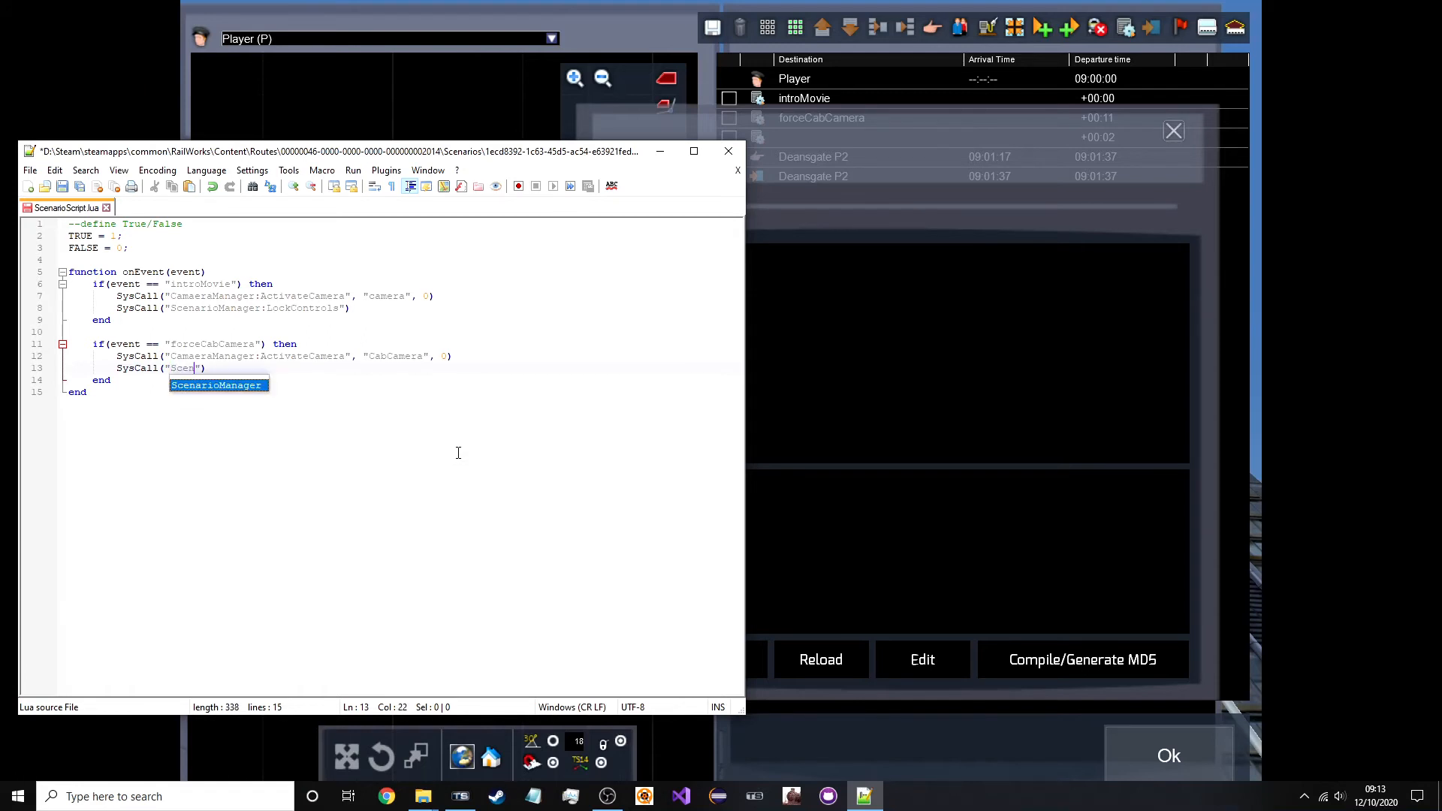
pyautogui.write(':')
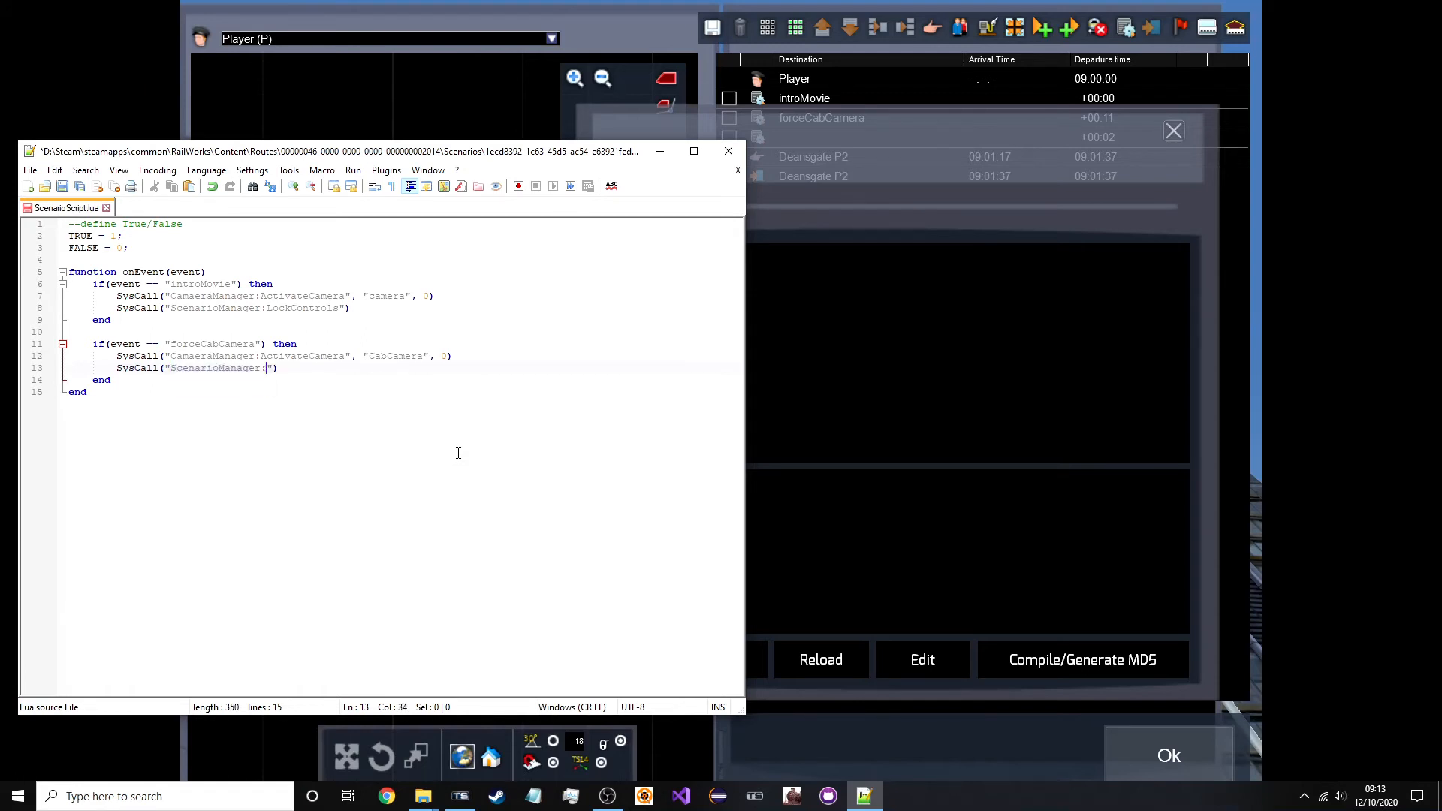
pyautogui.write('UnlockCon')
pyautogui.write('trols')
pyautogui.press('Down')
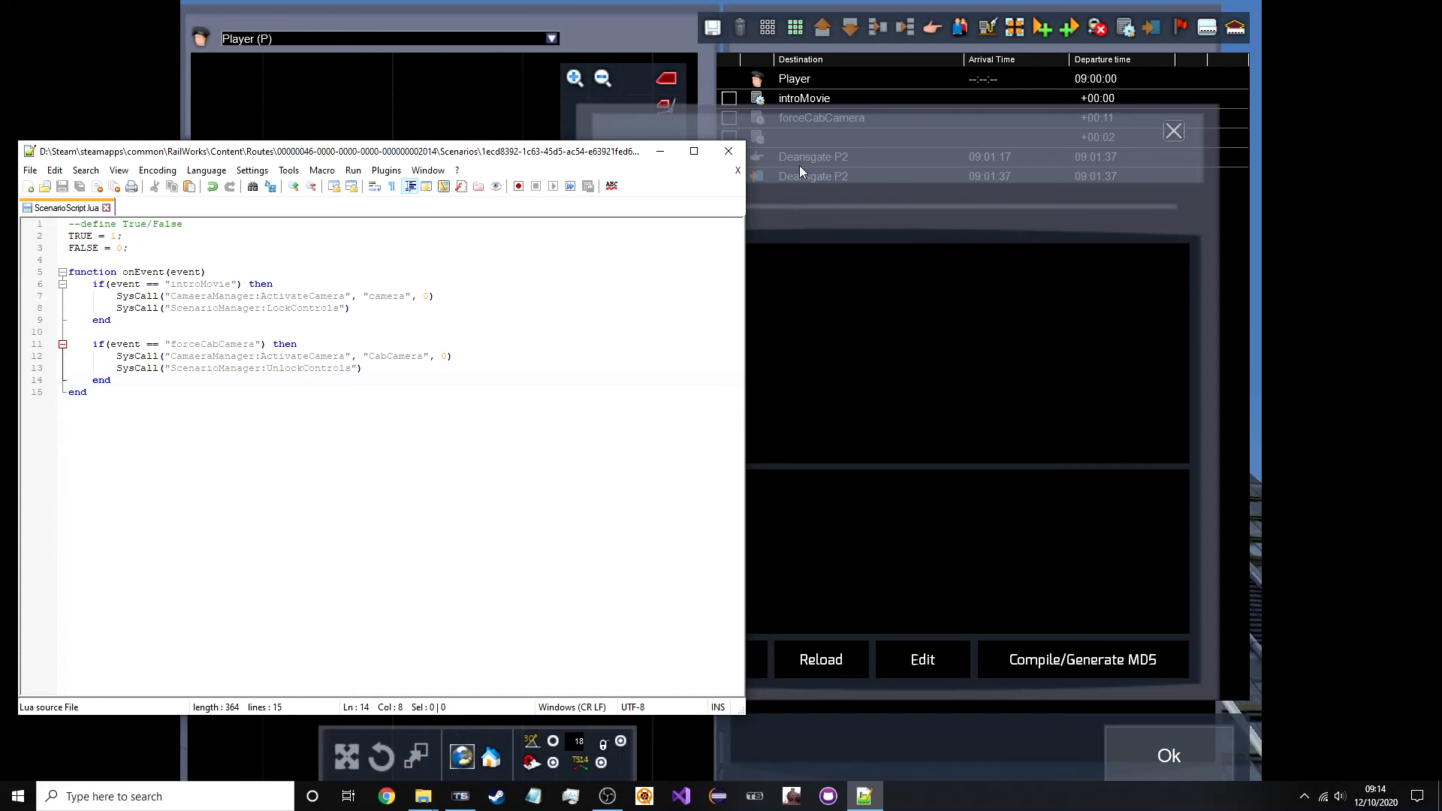
# Reload the edited script into the scenario editor and save the scenario.
pyautogui.hotkey('alt', 'Tab')
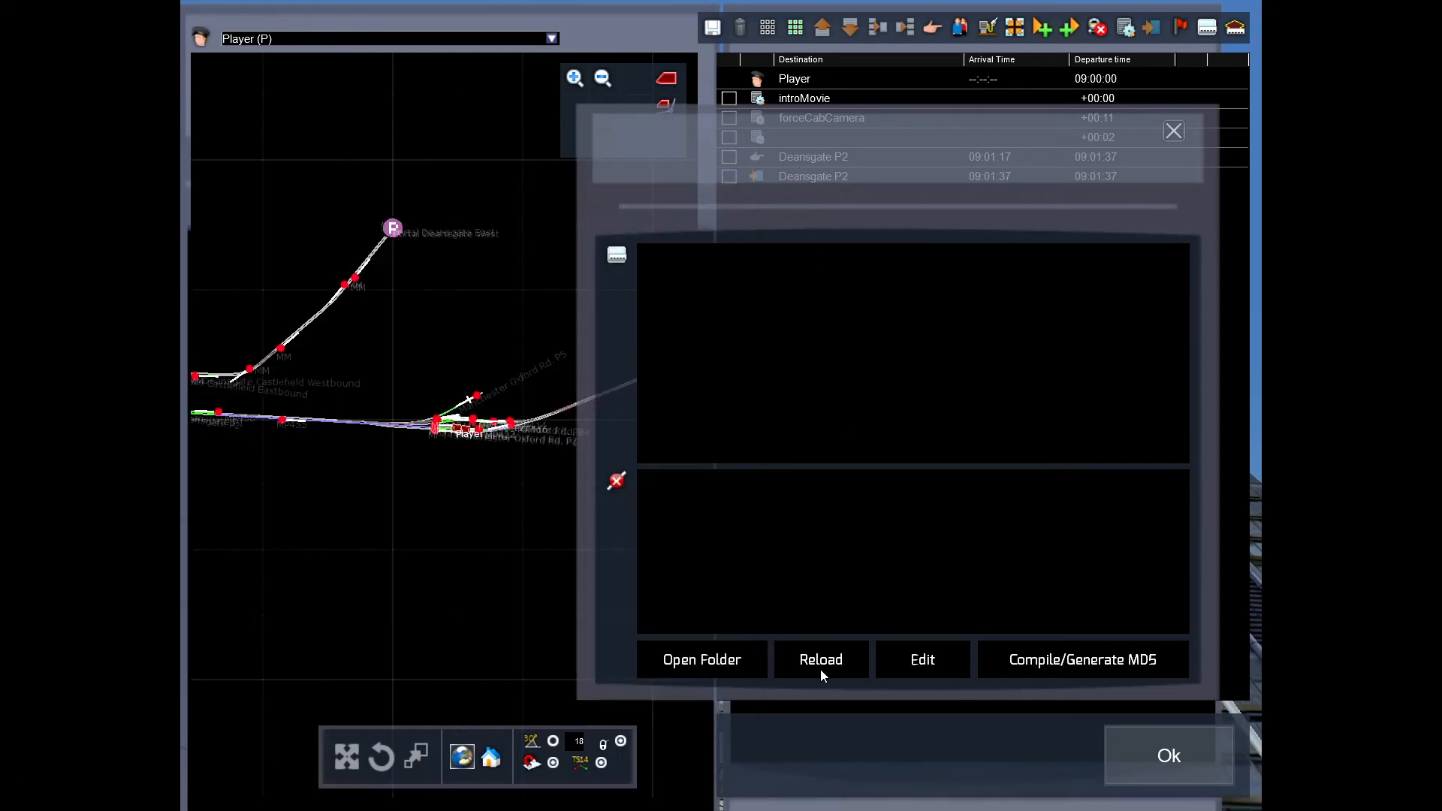
pyautogui.click(820, 664)
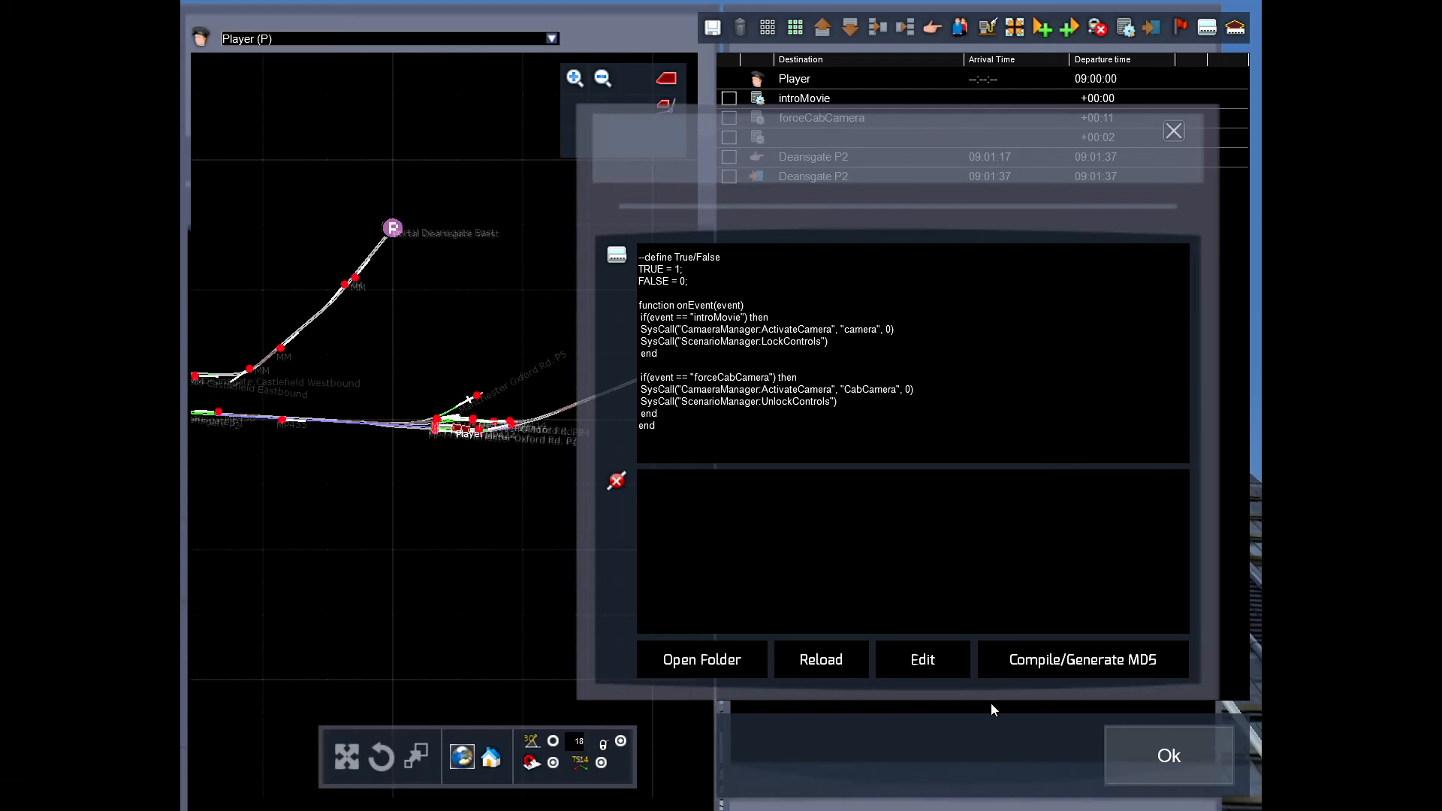
pyautogui.click(1165, 755)
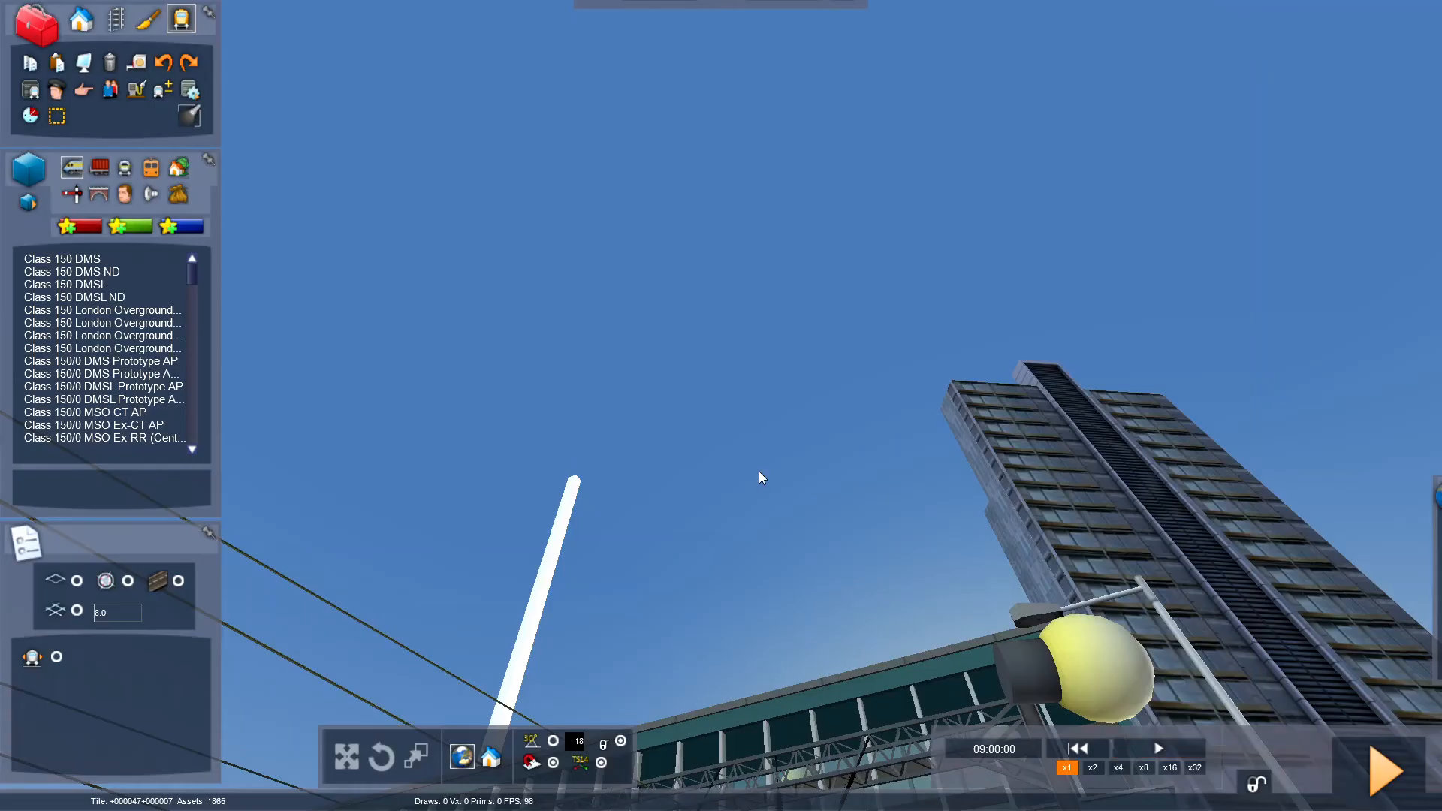
pyautogui.hotkey('ctrl', 's')
pyautogui.click(656, 540)
# Start playing the scenario, which opens with the intro cinematic along the platform.
pyautogui.click(1387, 754)
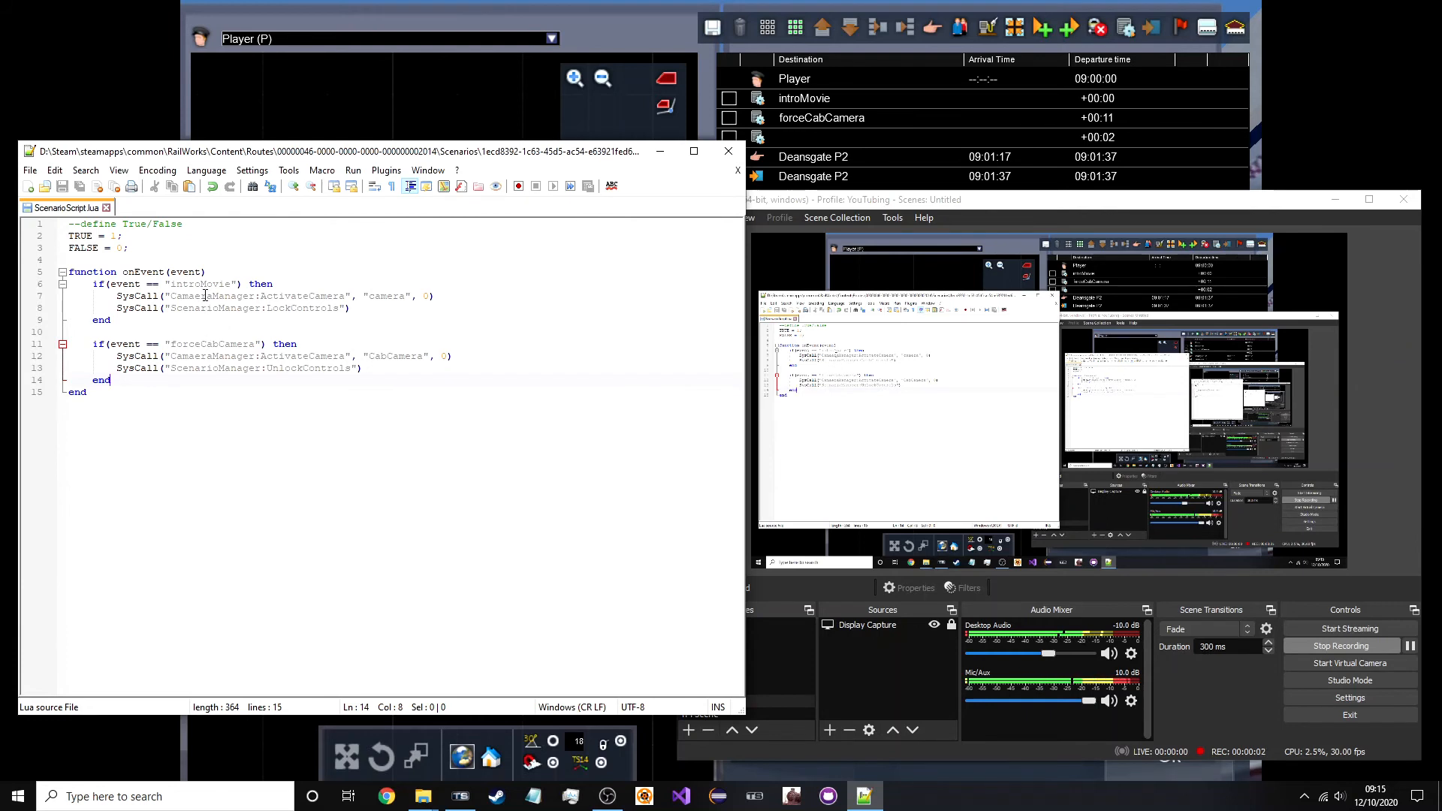
pyautogui.click(203, 295)
pyautogui.press('BackSpace')
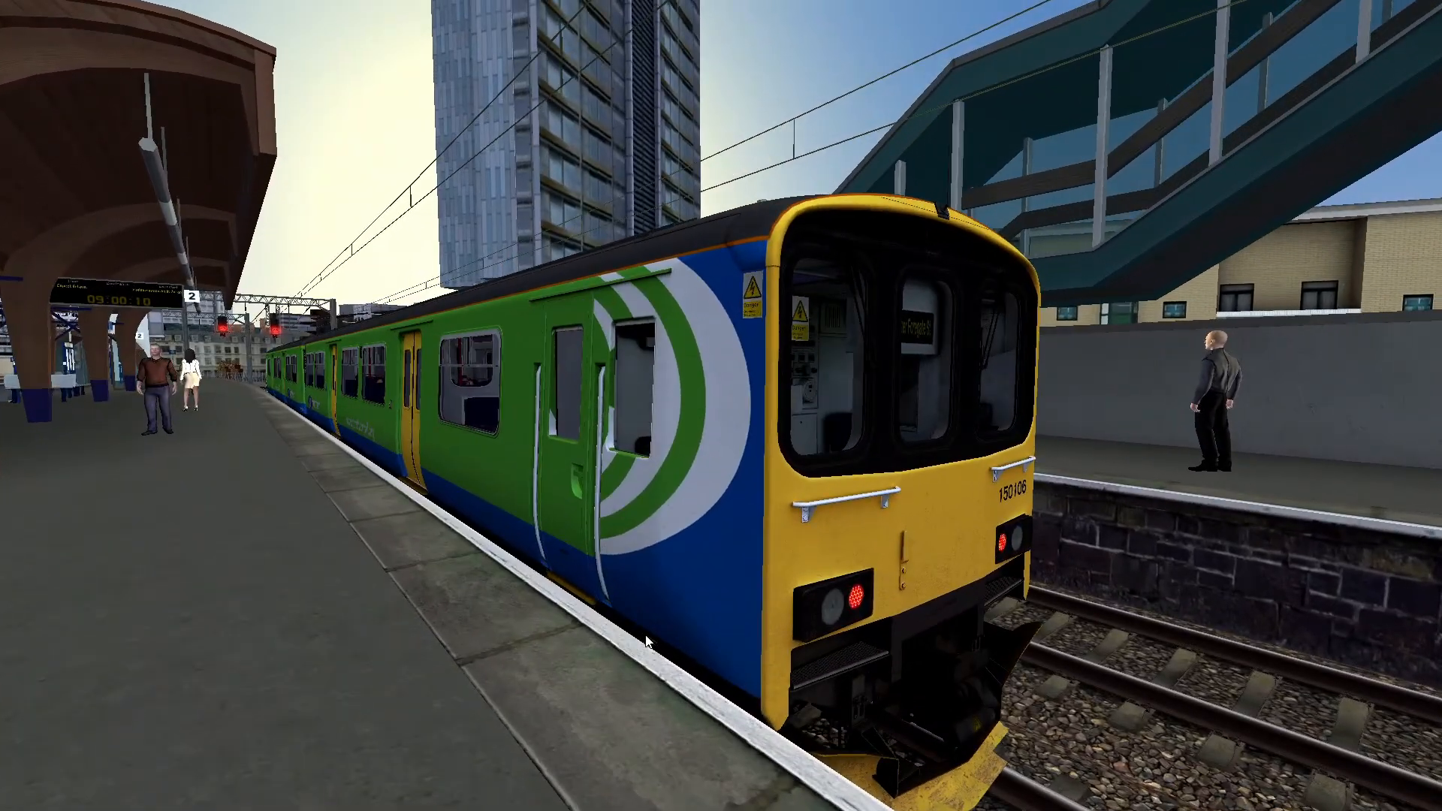
# Switch the running scenario to the Class 150 cab view, briefly checking OBS on the way.
pyautogui.press('1')
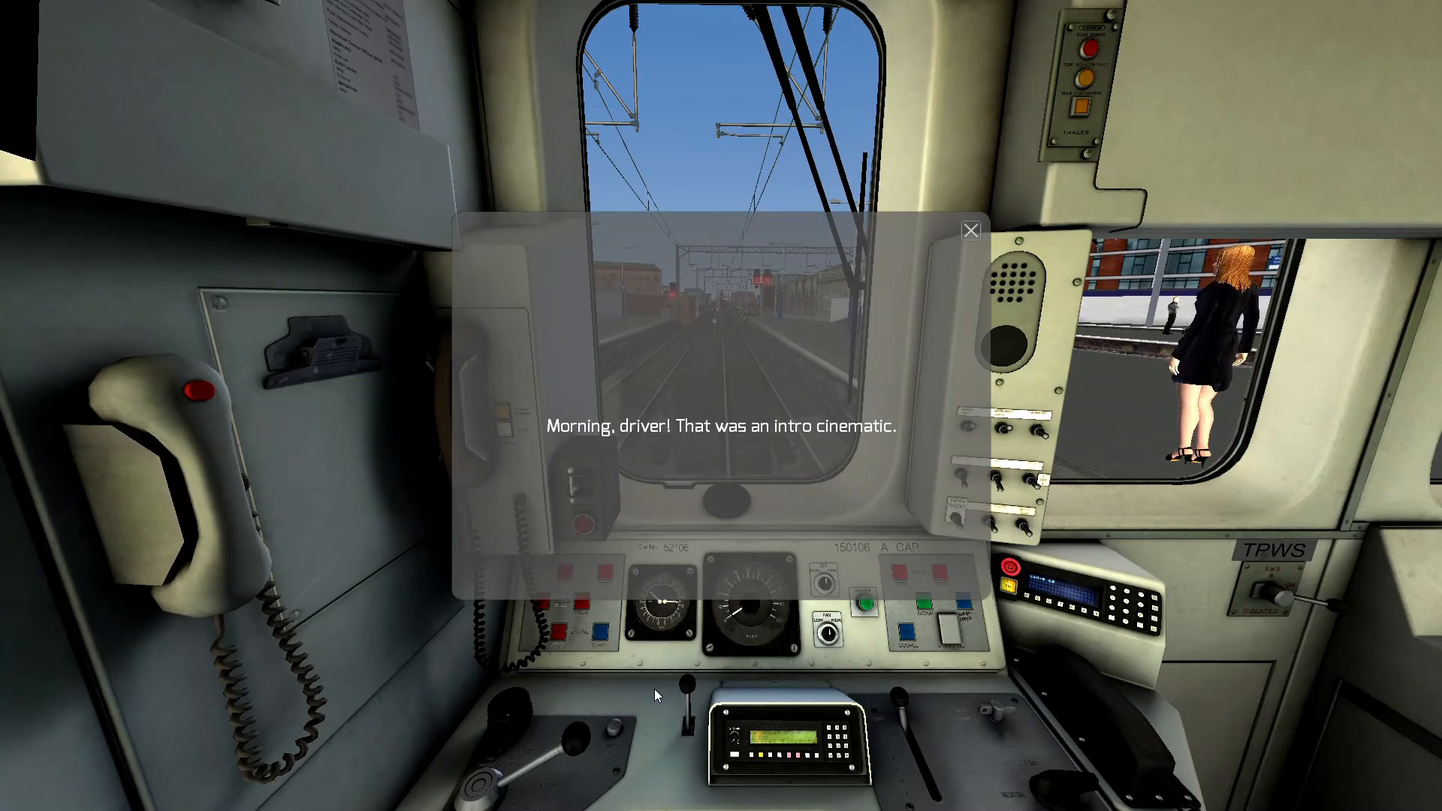
pyautogui.press('super')
pyautogui.click(607, 796)
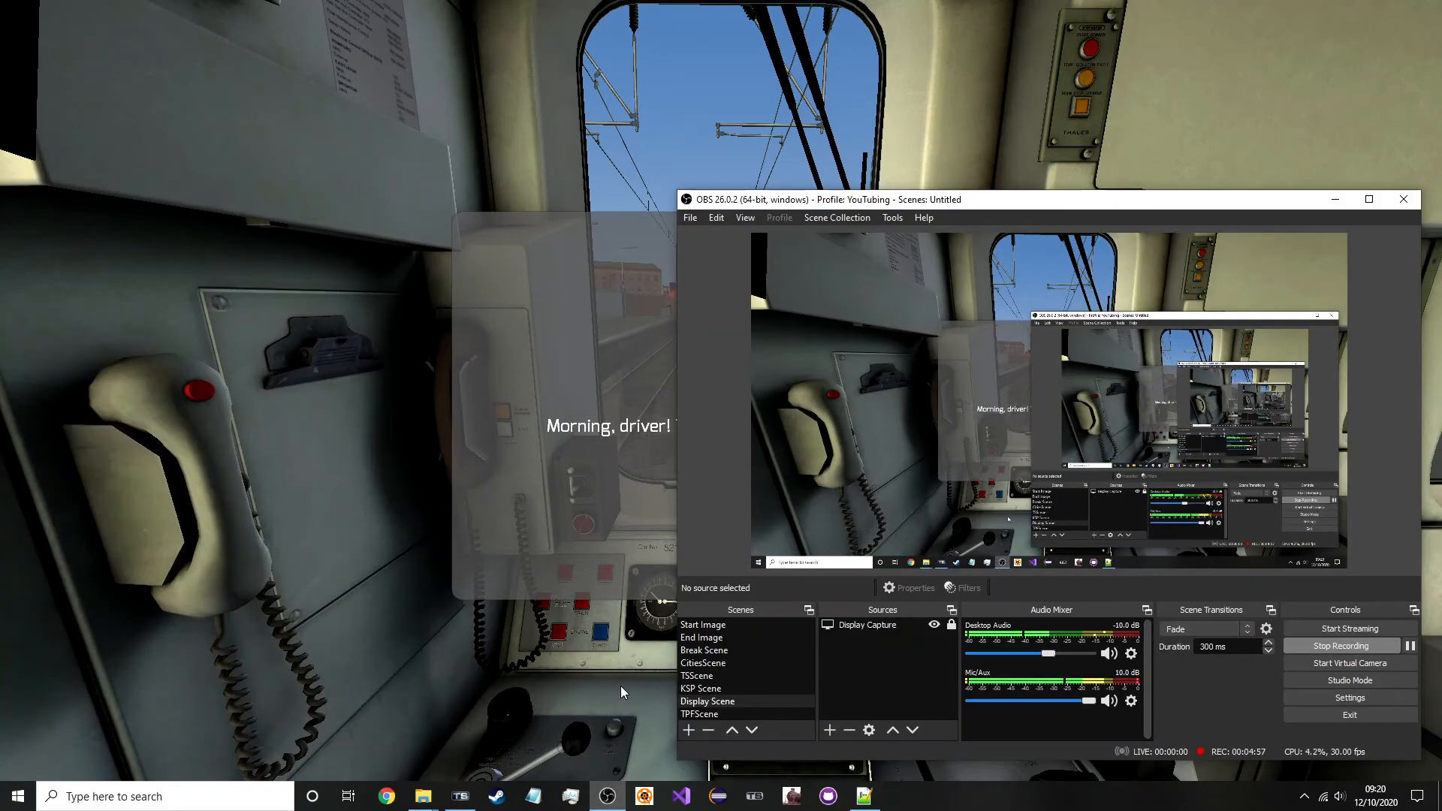
pyautogui.click(621, 686)
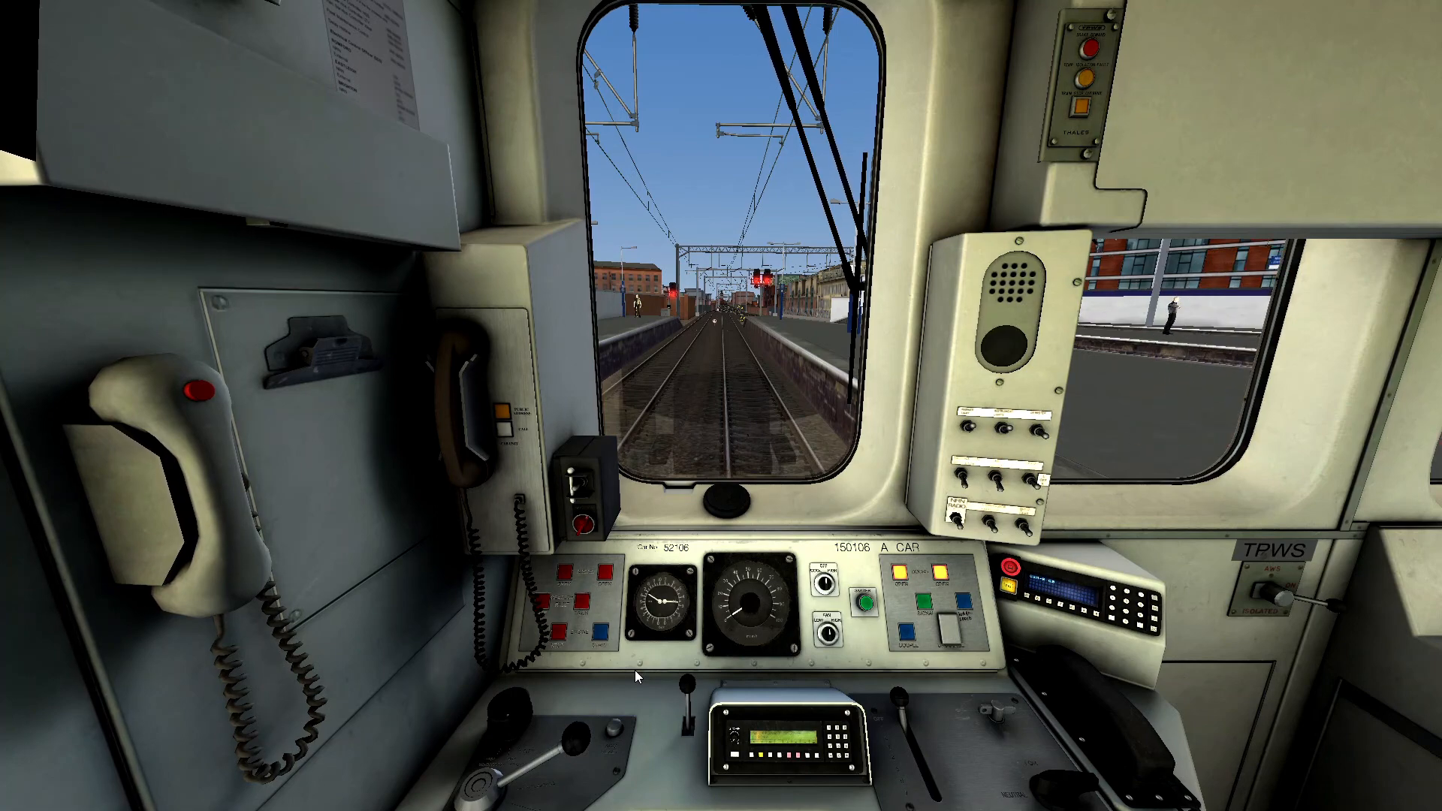
# View unit 150106 from the external camera at the platform and switch on its headlights.
pyautogui.press('2')
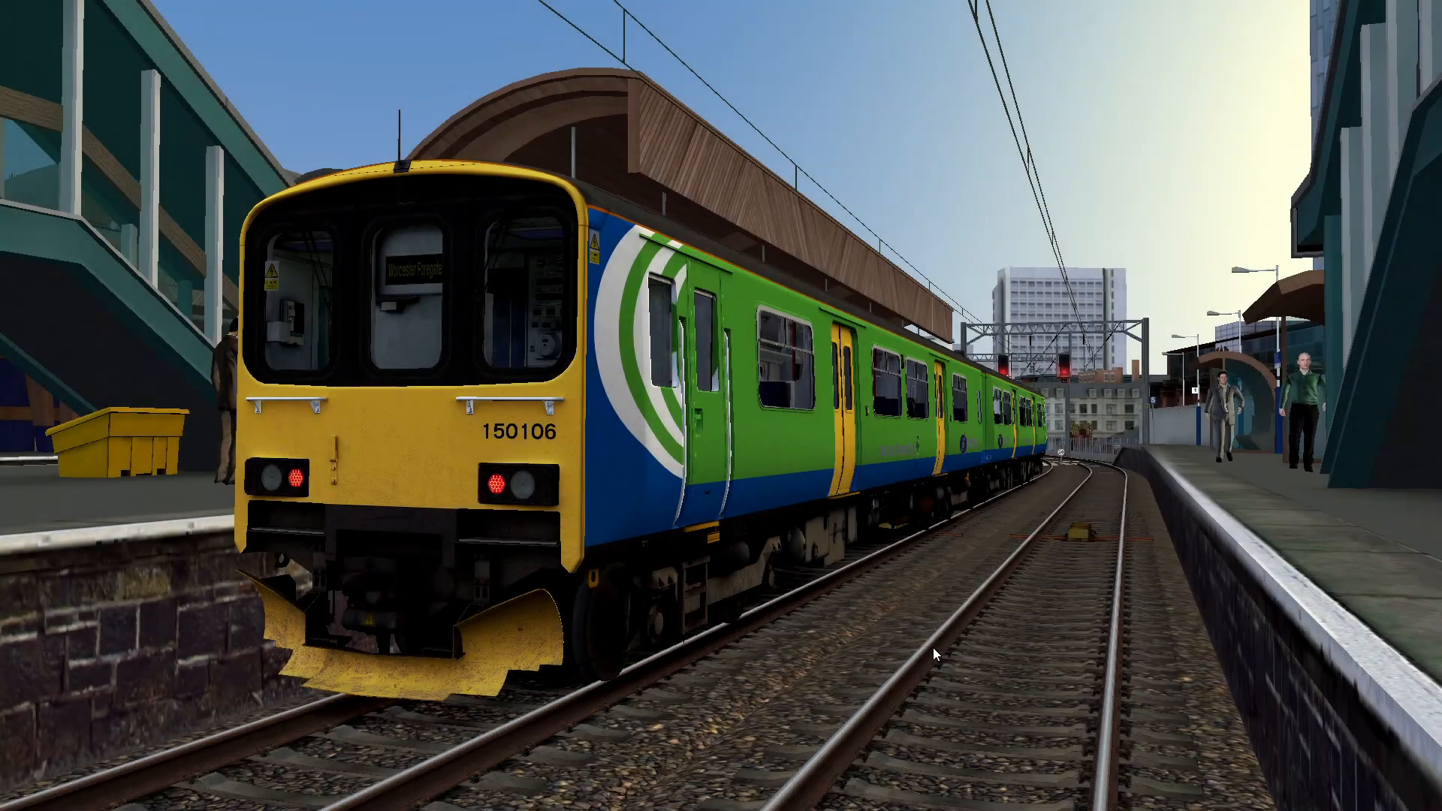
pyautogui.press('h')
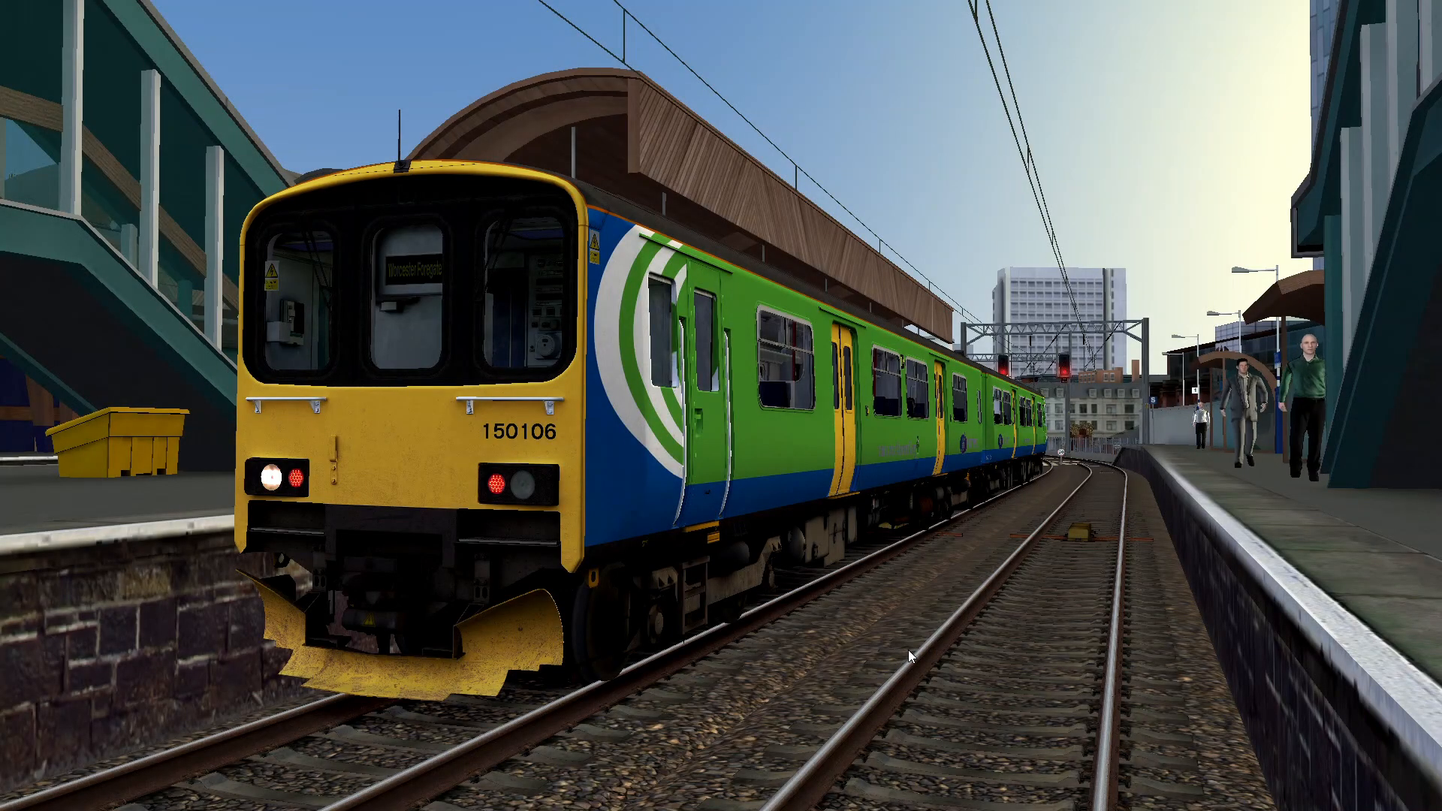